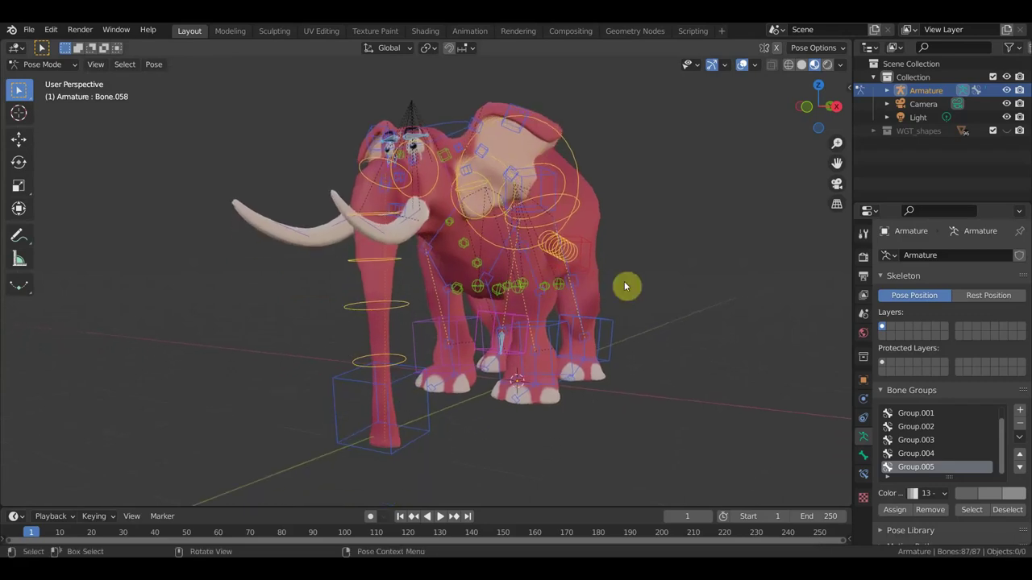
Orbit around the posed elephant rig, then switch to the Right Orthographic side view
{"action": "mouse_move", "coordinate": [632, 285]}
{"action": "middle_mouse_down"}
{"action": "mouse_move", "coordinate": [623, 298]}
{"action": "mouse_move", "coordinate": [733, 298]}
{"action": "mouse_move", "coordinate": [645, 322]}
{"action": "mouse_move", "coordinate": [662, 321]}
{"action": "mouse_move", "coordinate": [450, 320]}
{"action": "middle_mouse_up"}
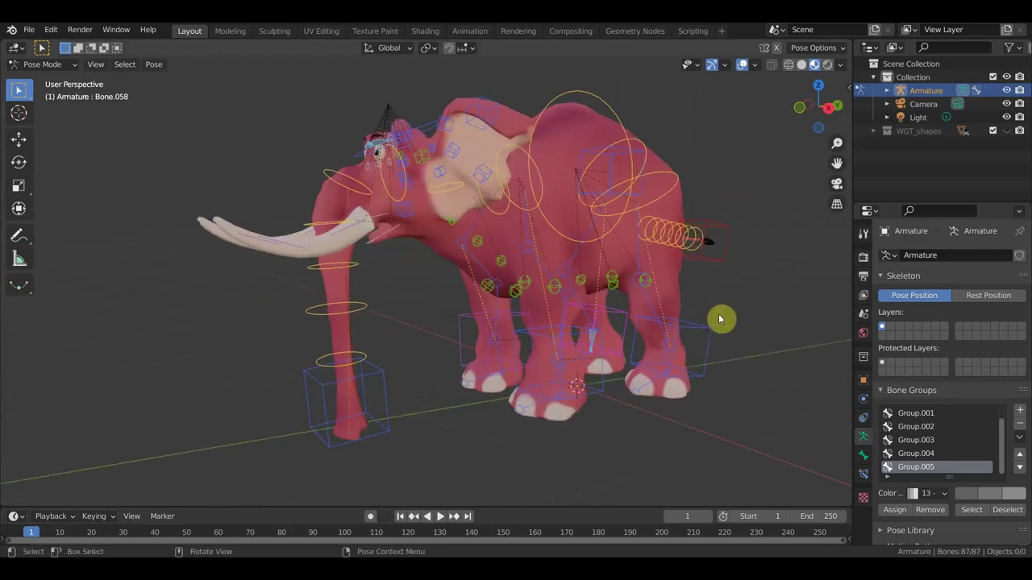
{"action": "middle_click_drag", "start_coordinate": [758, 338], "coordinate": [714, 339]}
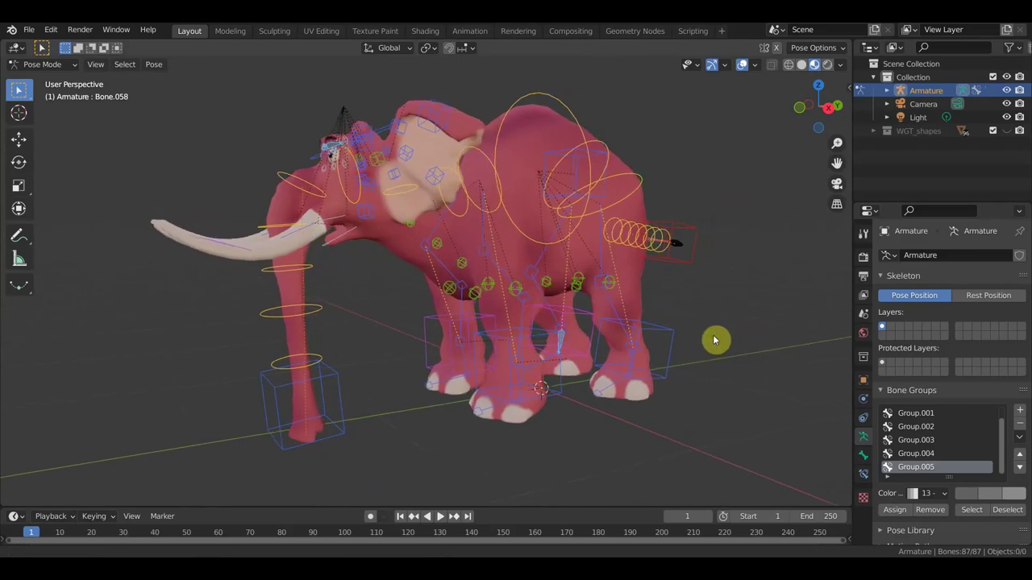
{"action": "key", "text": "KP_3"}
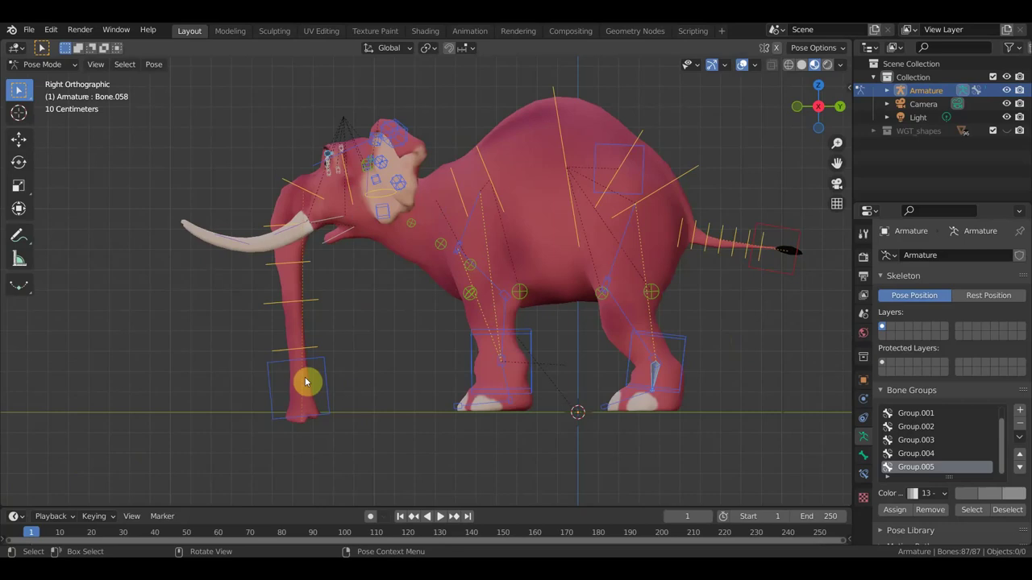
Raise the elephant's front leg forward with its leg control, checking the pose with overlays hidden
{"action": "left_click", "coordinate": [328, 387]}
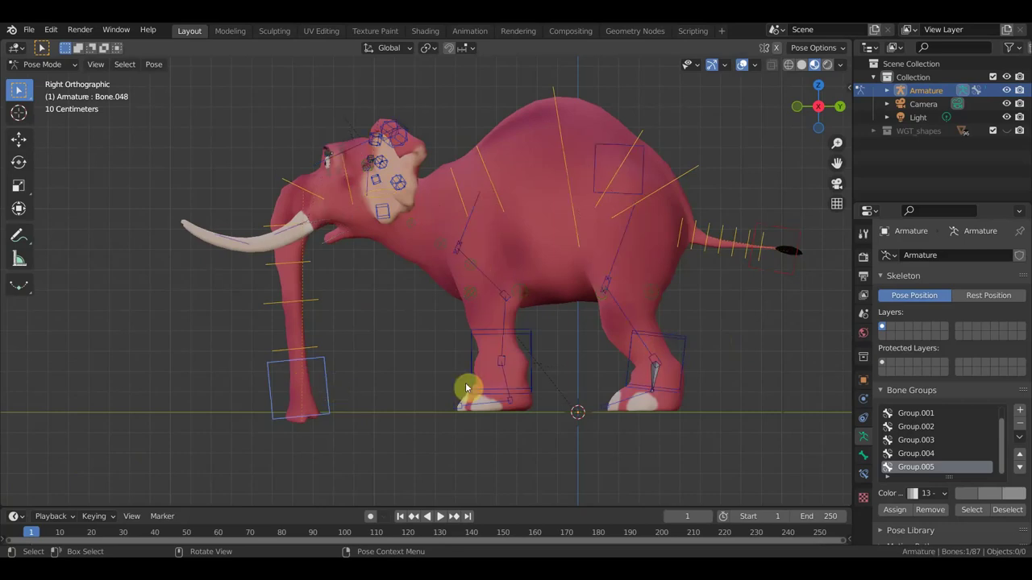
{"action": "left_click", "coordinate": [529, 337]}
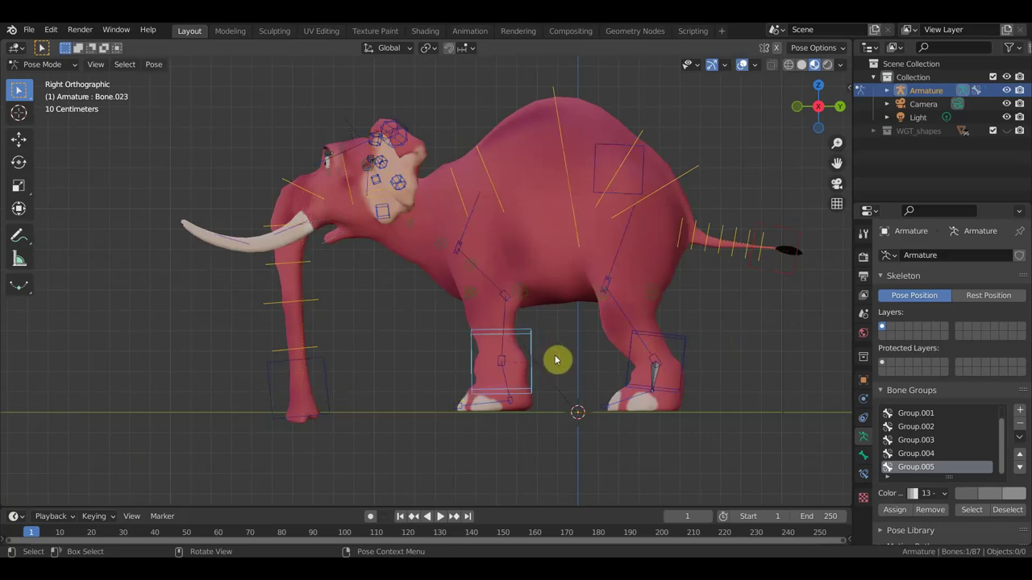
{"action": "key", "text": "g"}
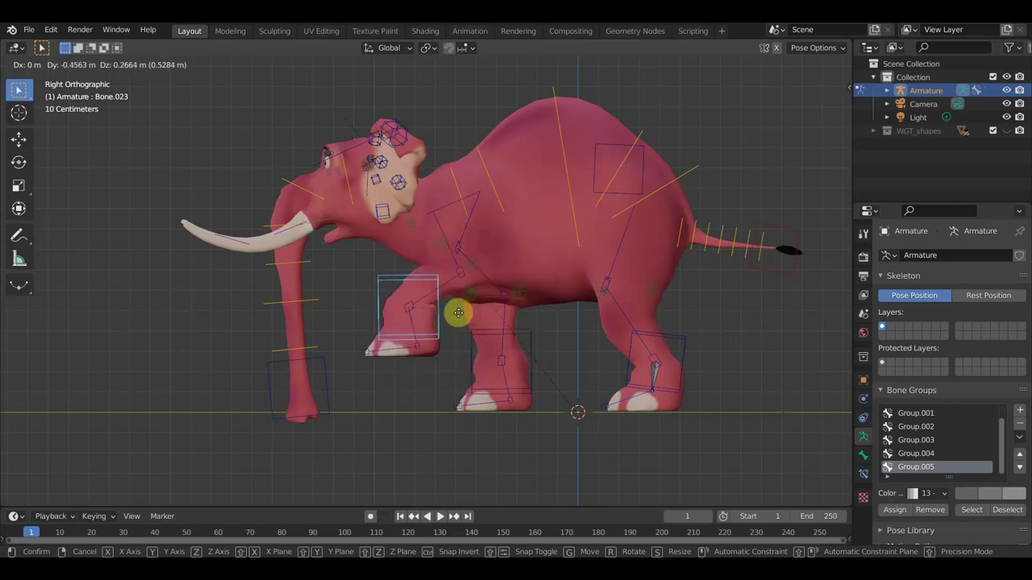
{"action": "left_click", "coordinate": [463, 296]}
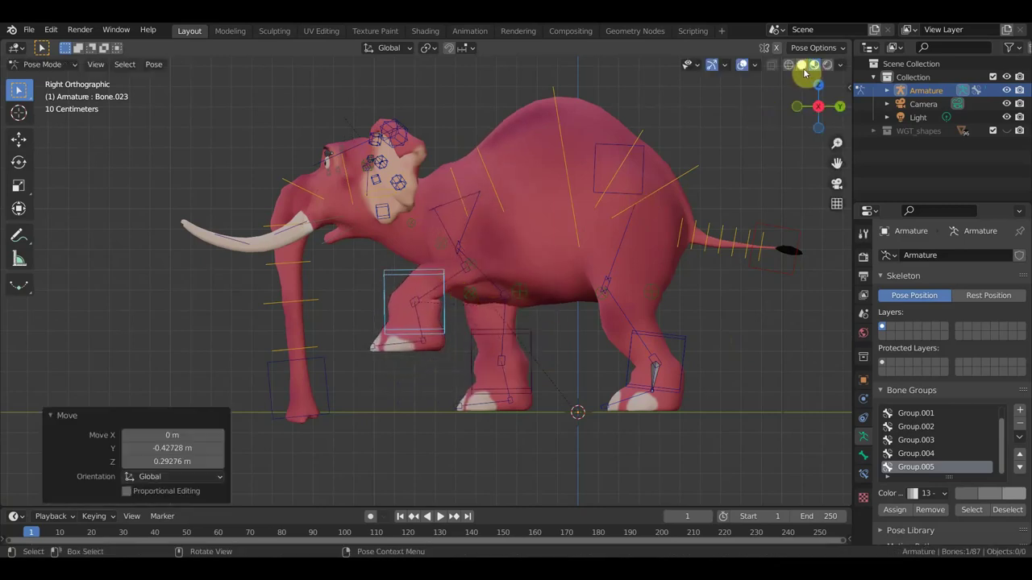
{"action": "left_click", "coordinate": [746, 67]}
{"action": "mouse_move", "coordinate": [684, 239]}
{"action": "middle_mouse_down"}
{"action": "mouse_move", "coordinate": [762, 237]}
{"action": "mouse_move", "coordinate": [625, 232]}
{"action": "middle_mouse_up"}
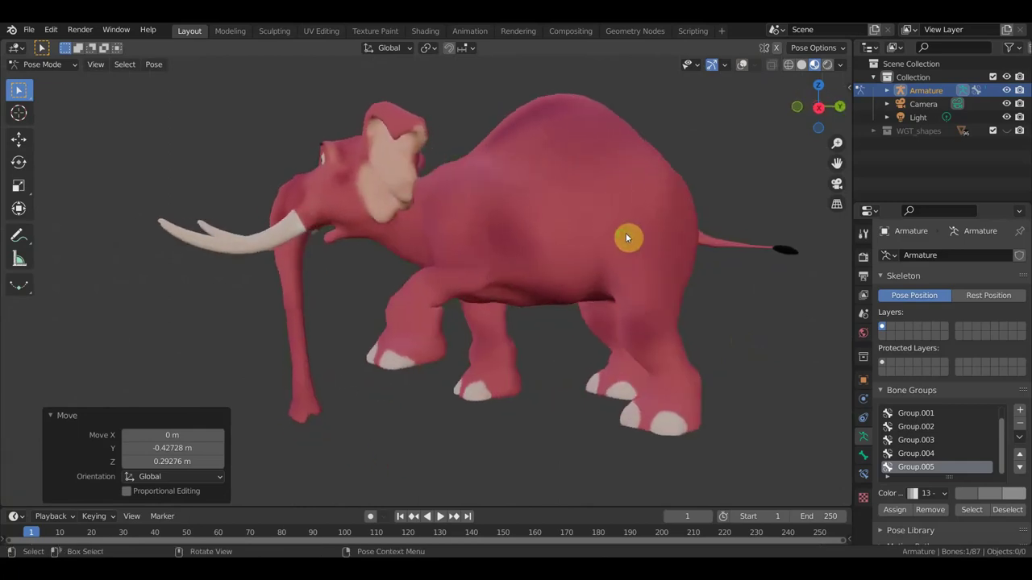
{"action": "left_click", "coordinate": [743, 66]}
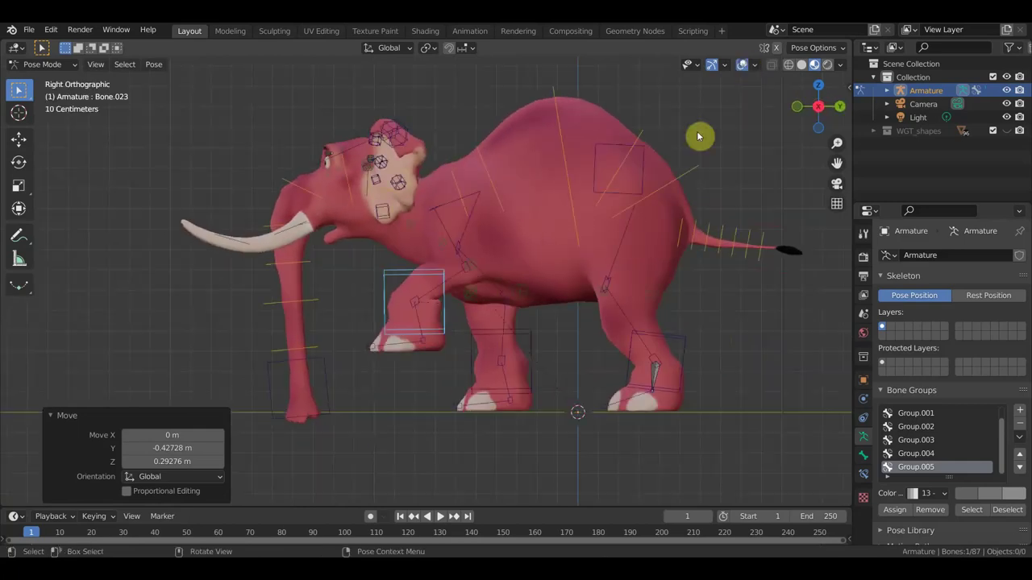
Flick the tail tip upward to Y −0.16353 m, Z 0.14243 m
{"action": "left_click", "coordinate": [802, 245]}
{"action": "key", "text": "g"}
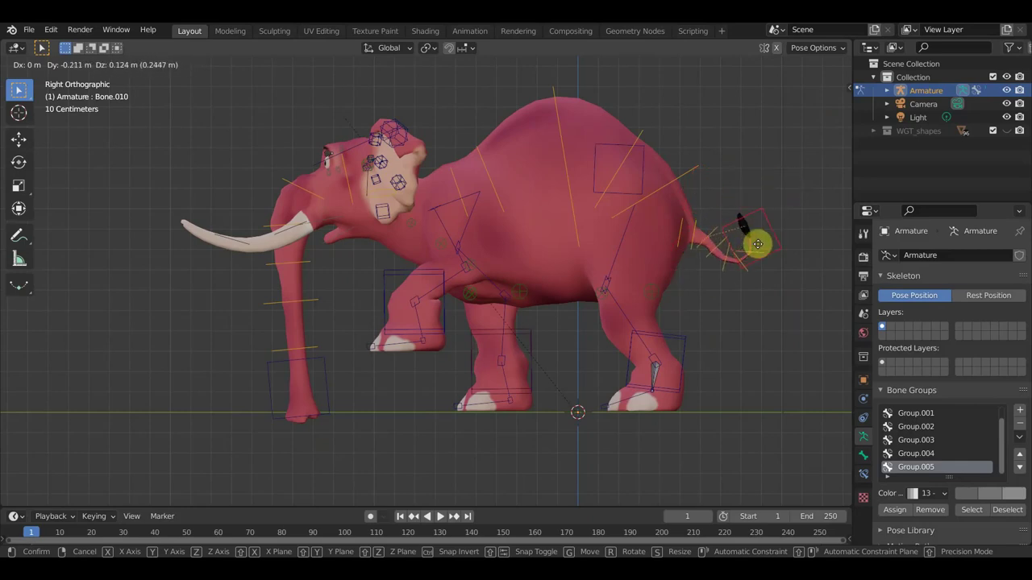
{"action": "left_click", "coordinate": [760, 241]}
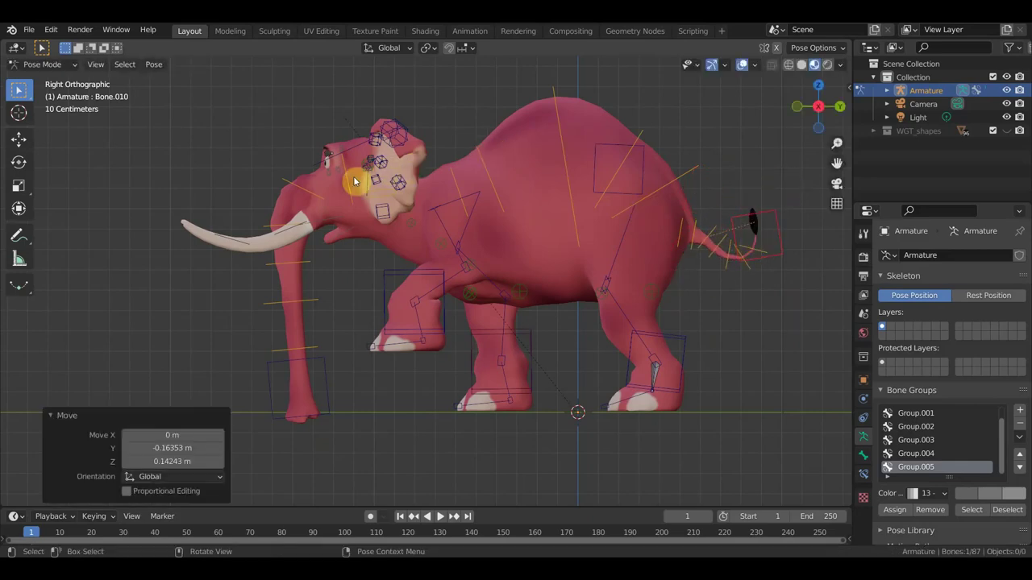
Rotate the jaw bone (Bone.040) 23° on Z and view the head from three-quarter front
{"action": "left_click", "coordinate": [352, 240]}
{"action": "scroll", "coordinate": [373, 242], "scroll_direction": "up", "scroll_amount": 2}
{"action": "scroll", "coordinate": [459, 266], "scroll_direction": "up", "scroll_amount": 2}
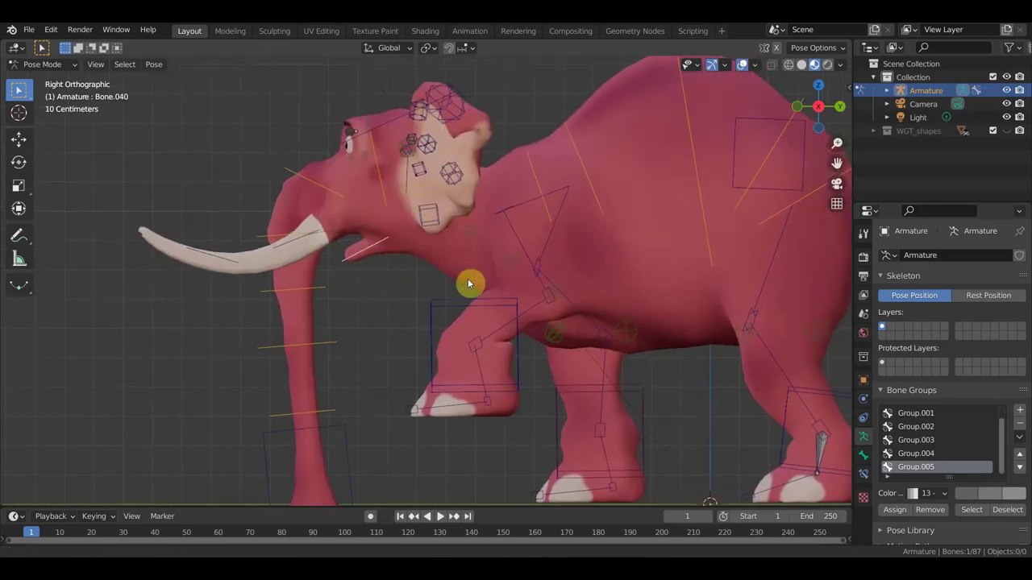
{"action": "key", "text": "r"}
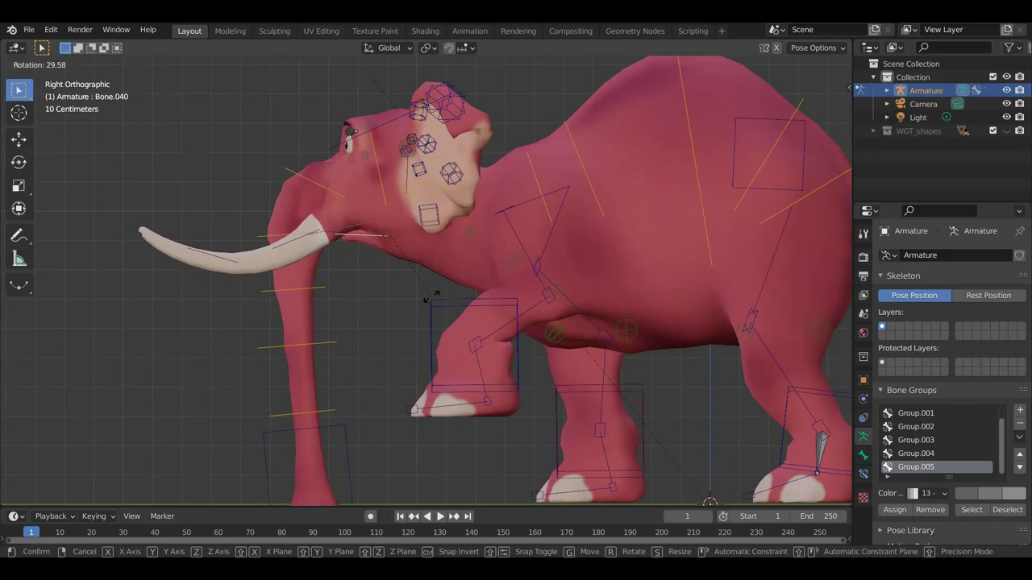
{"action": "left_click", "coordinate": [446, 303]}
{"action": "mouse_move", "coordinate": [369, 207]}
{"action": "middle_mouse_down"}
{"action": "mouse_move", "coordinate": [528, 249]}
{"action": "mouse_move", "coordinate": [482, 196]}
{"action": "middle_mouse_up"}
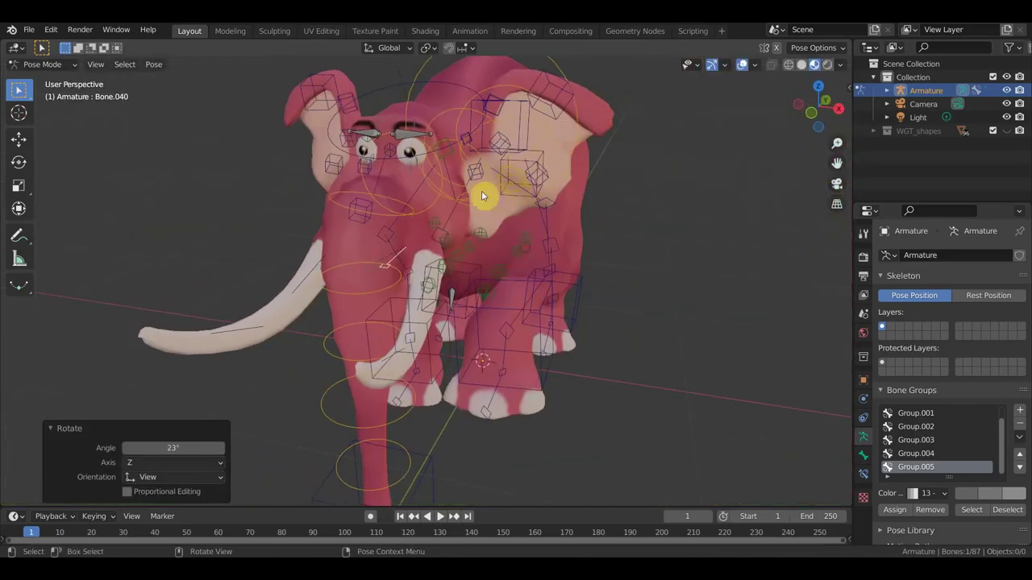
Move both eye controls so the elephant gazes upward, checking with overlays hidden
{"action": "left_click", "coordinate": [387, 145]}
{"action": "left_click", "coordinate": [373, 135], "text": "shift"}
{"action": "mouse_move", "coordinate": [373, 134]}
{"action": "middle_mouse_down"}
{"action": "mouse_move", "coordinate": [406, 153]}
{"action": "mouse_move", "coordinate": [320, 154]}
{"action": "middle_mouse_up"}
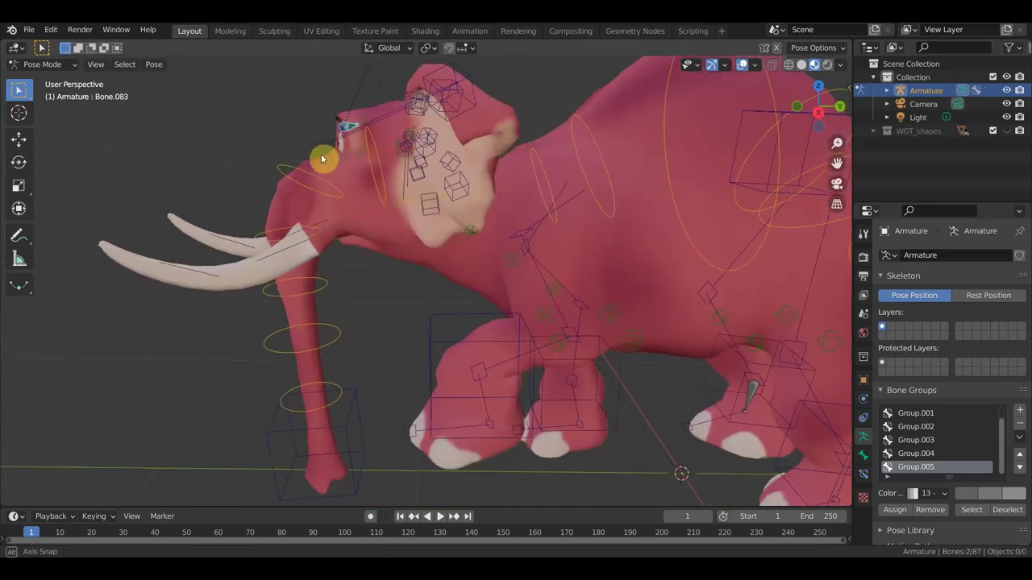
{"action": "key", "text": "g"}
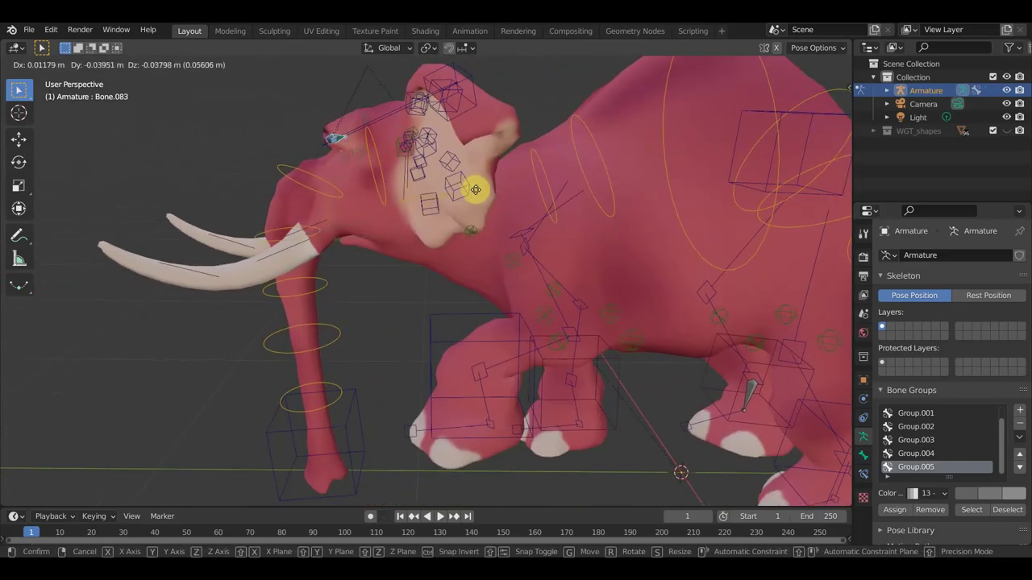
{"action": "left_click", "coordinate": [478, 194]}
{"action": "middle_click_drag", "start_coordinate": [478, 193], "coordinate": [617, 189]}
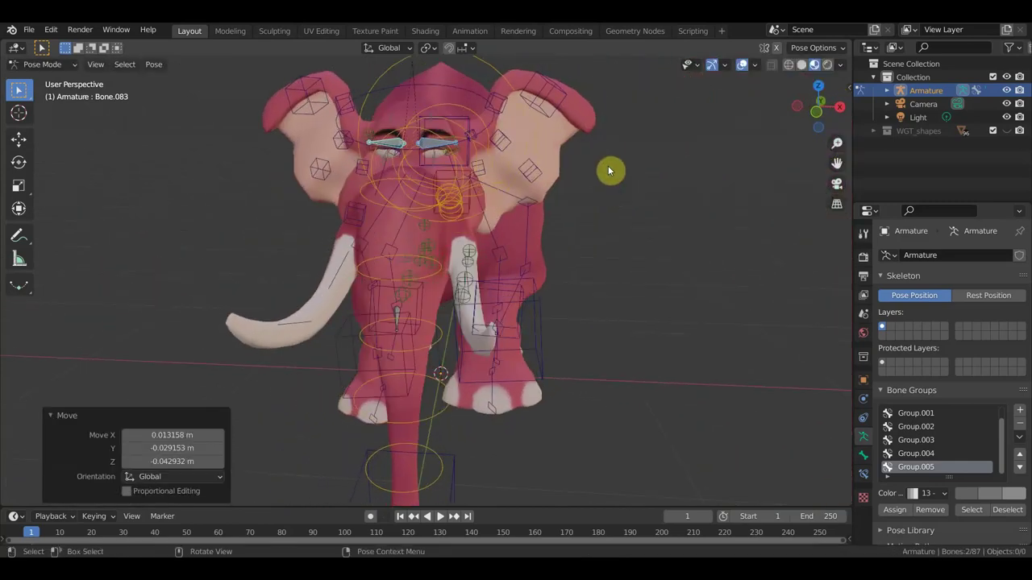
{"action": "scroll", "coordinate": [608, 165], "scroll_direction": "up", "scroll_amount": 3}
{"action": "left_click", "coordinate": [742, 65]}
{"action": "scroll", "coordinate": [603, 154], "scroll_direction": "down", "scroll_amount": 3}
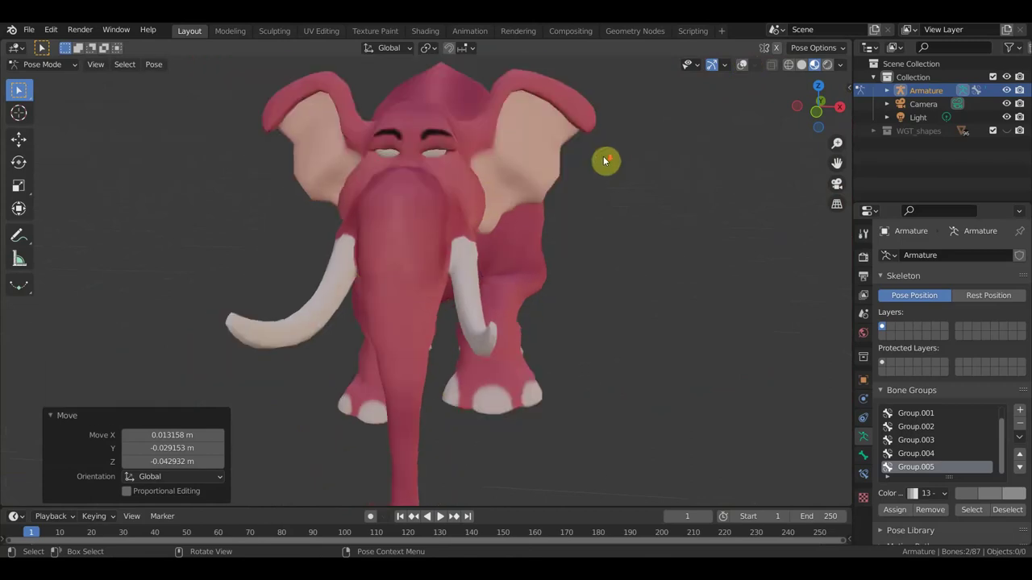
{"action": "key", "text": "g"}
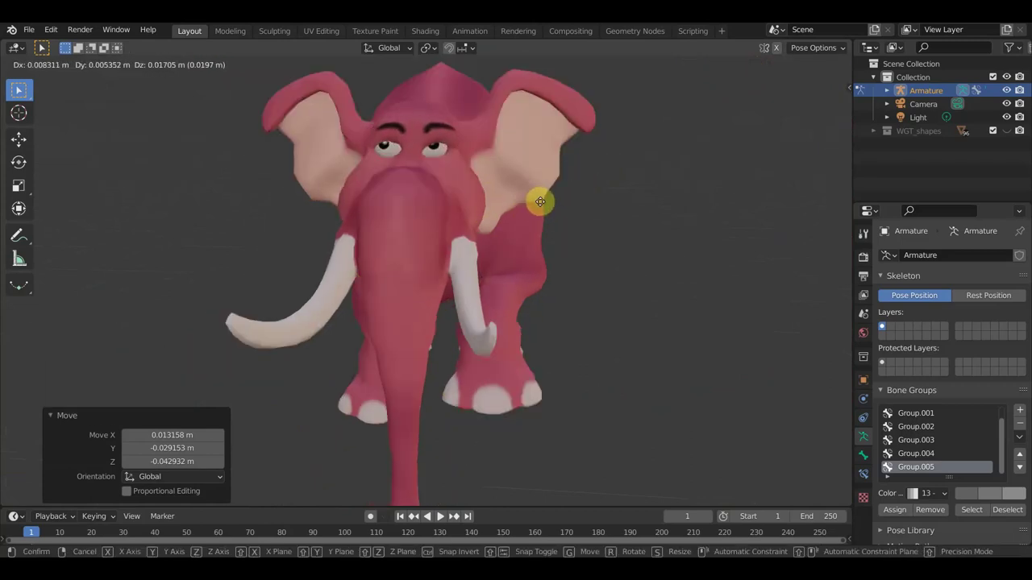
{"action": "left_click", "coordinate": [535, 200]}
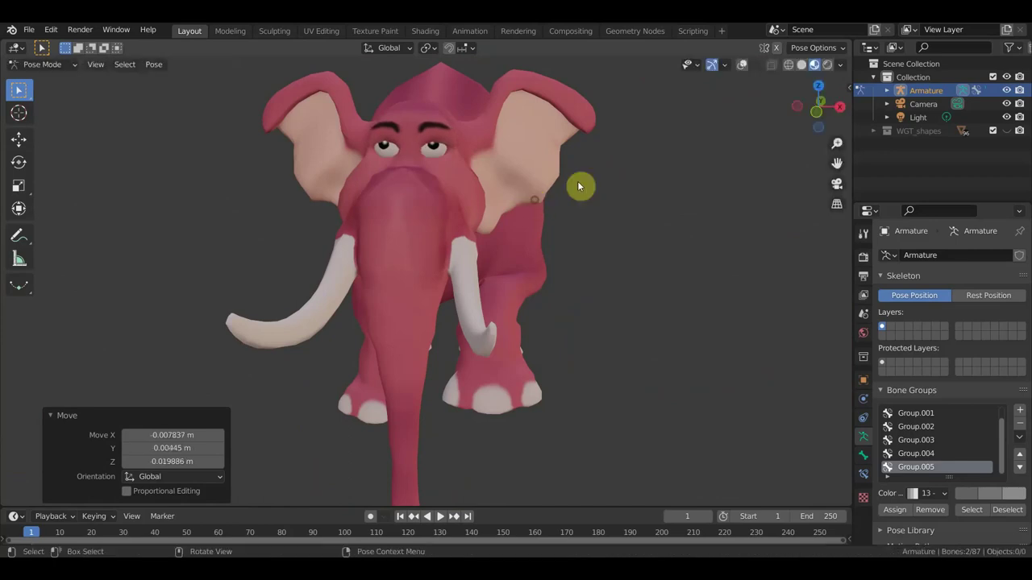
{"action": "left_click", "coordinate": [742, 66]}
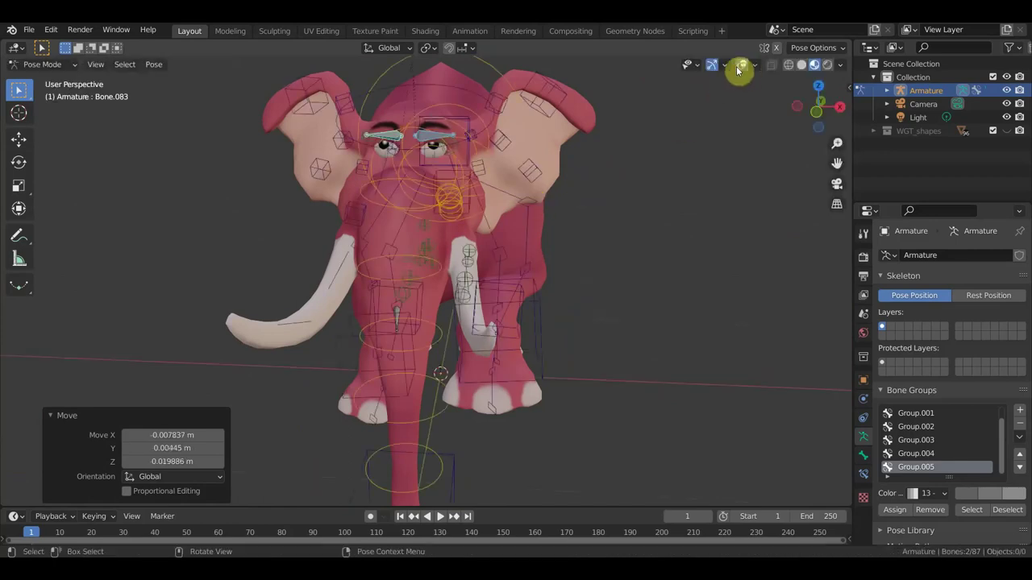
Lower and tilt the eyelids, rotating Bone.079 10.1° and raising it 0.022699 m
{"action": "left_click", "coordinate": [440, 150]}
{"action": "key", "text": "g"}
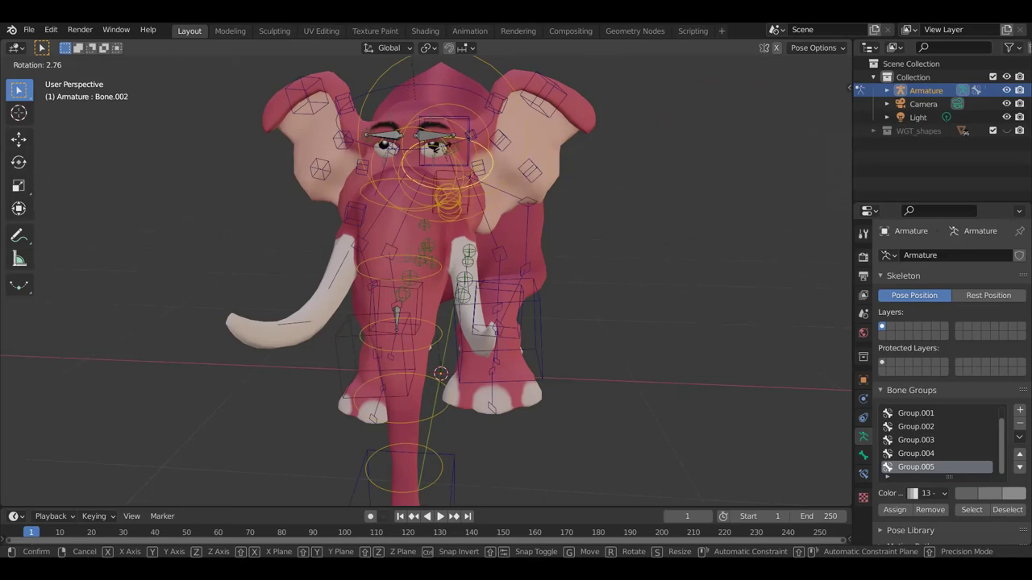
{"action": "left_click", "coordinate": [429, 141]}
{"action": "left_click", "coordinate": [436, 142]}
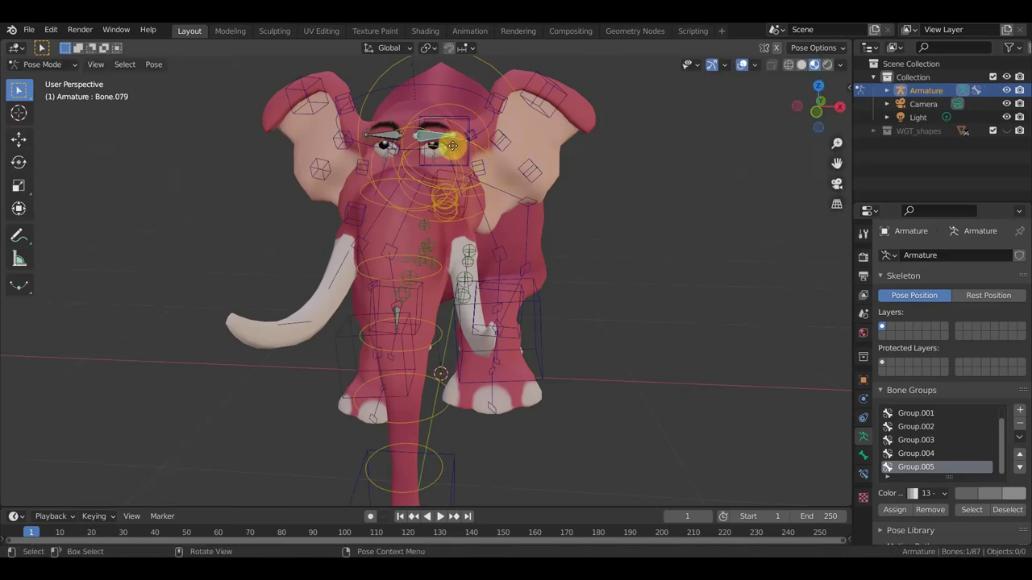
{"action": "key", "text": "g"}
{"action": "left_click", "coordinate": [454, 148]}
{"action": "key", "text": "r"}
{"action": "left_click", "coordinate": [510, 185]}
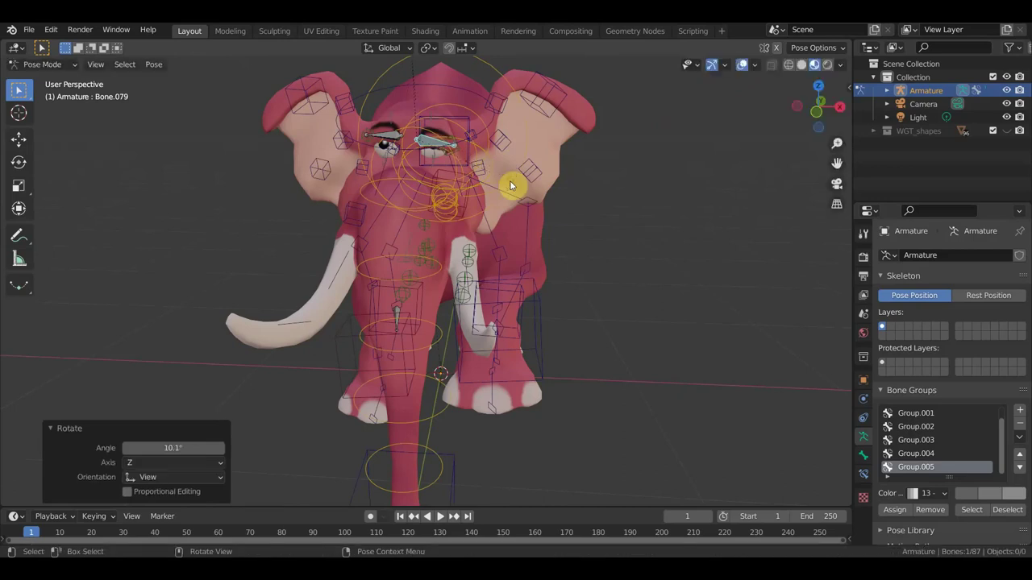
{"action": "key", "text": "g"}
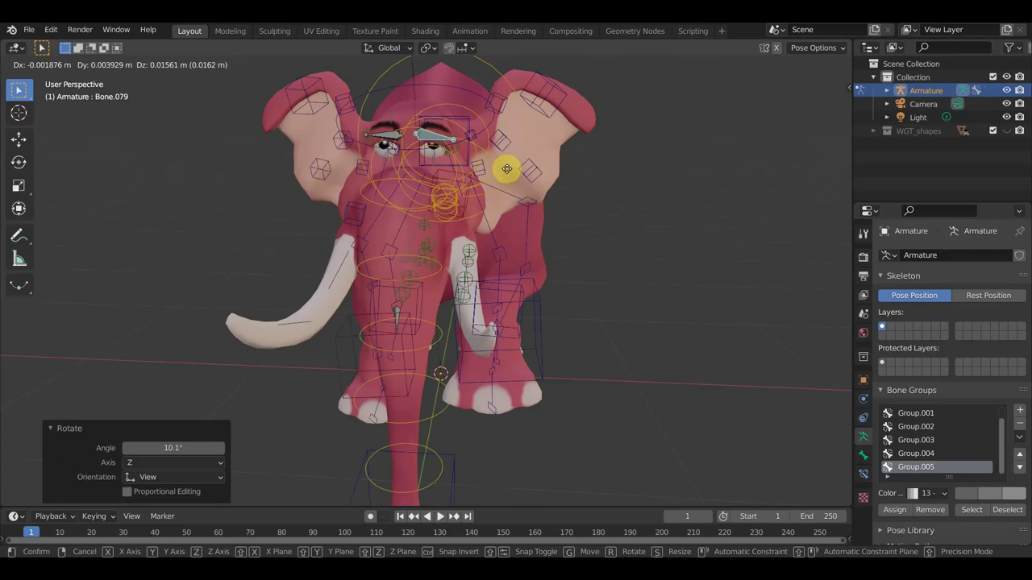
{"action": "left_click", "coordinate": [507, 171]}
{"action": "key", "text": "KP_1"}
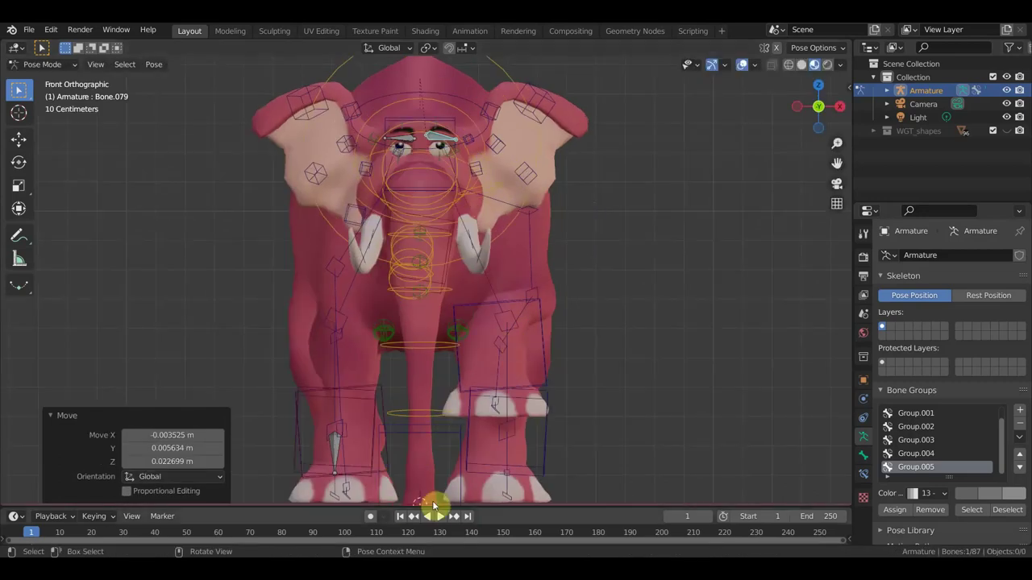
{"action": "left_click_drag", "start_coordinate": [482, 506], "coordinate": [500, 433]}
Enlarge the timeline and key Location & Rotation for all bones at frame 1
{"action": "middle_click_drag", "start_coordinate": [363, 492], "coordinate": [615, 521]}
{"action": "scroll", "coordinate": [376, 507], "scroll_direction": "up", "scroll_amount": 2}
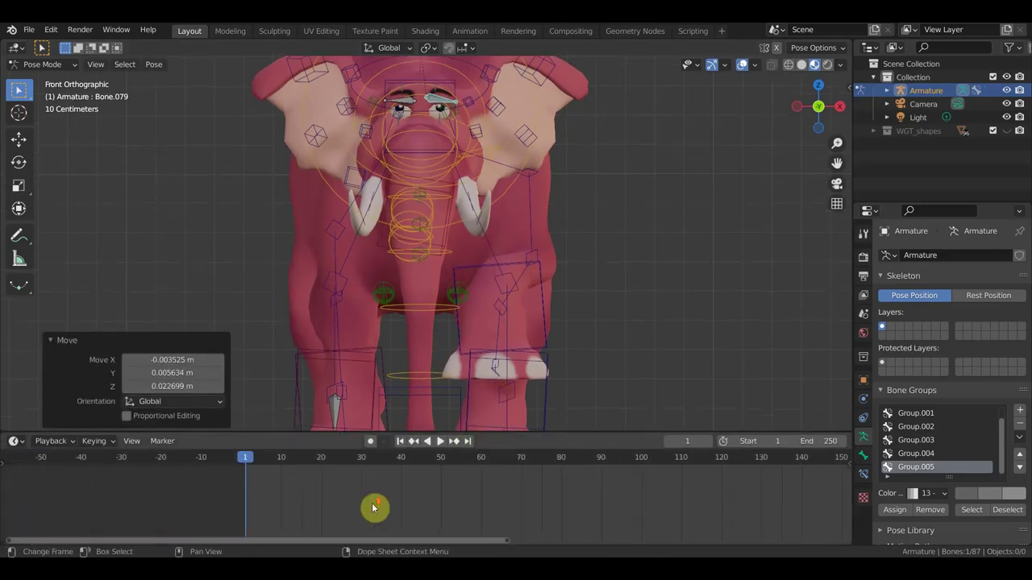
{"action": "scroll", "coordinate": [610, 249], "scroll_direction": "up", "scroll_amount": 2}
{"action": "middle_click_drag", "start_coordinate": [640, 165], "coordinate": [642, 292], "text": "shift"}
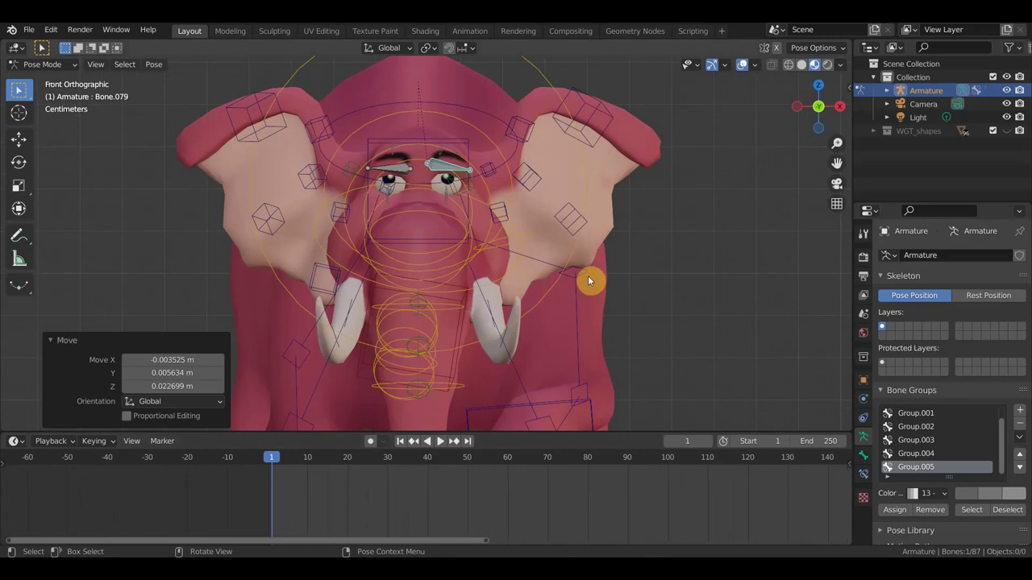
{"action": "key", "text": "a"}
{"action": "key", "text": "i"}
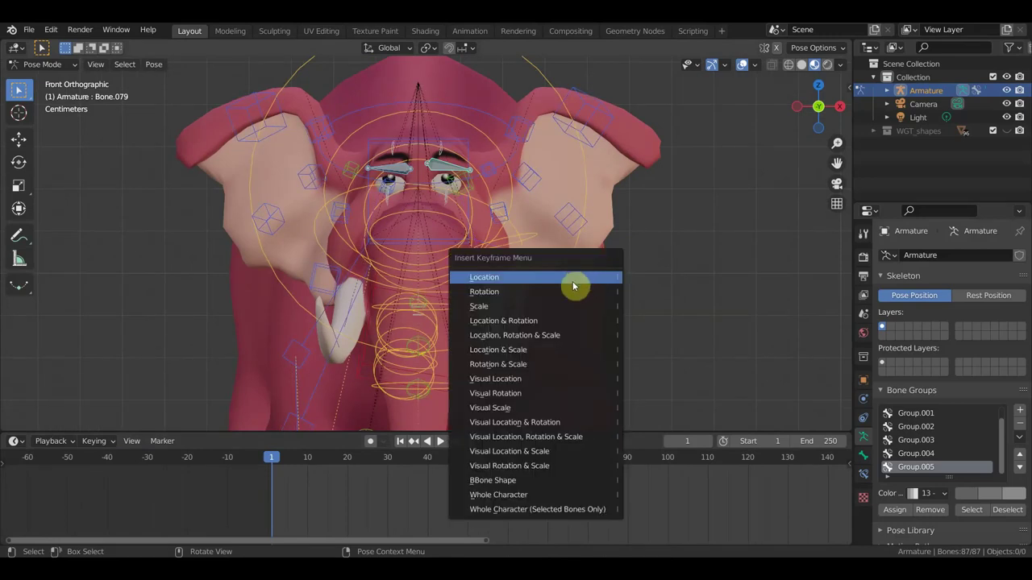
{"action": "left_click", "coordinate": [553, 325]}
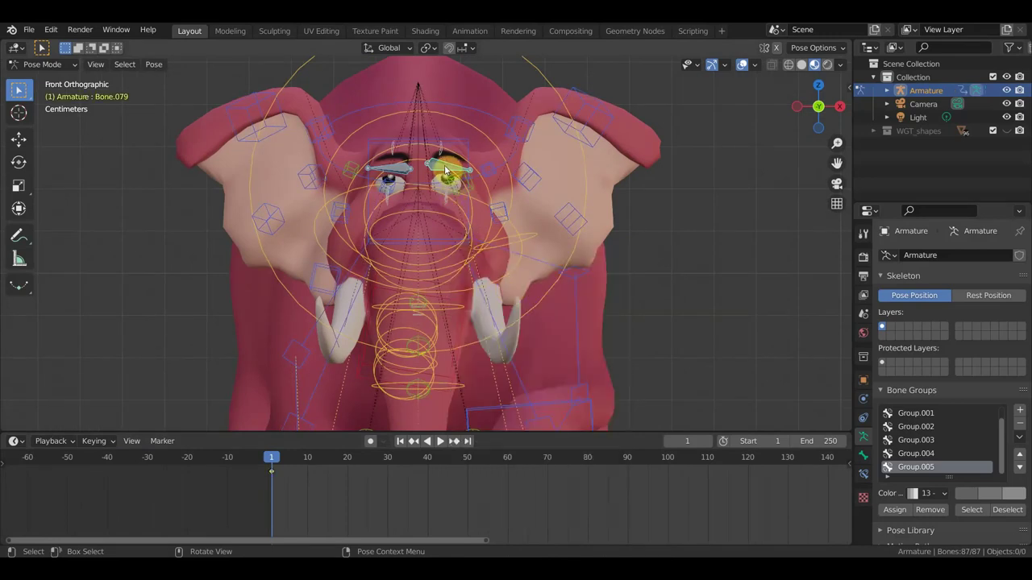
Raise both eyebrows about 0.025 m, re-key all bones, and select the frame-1 key
{"action": "left_click", "coordinate": [444, 169]}
{"action": "left_click", "coordinate": [393, 170]}
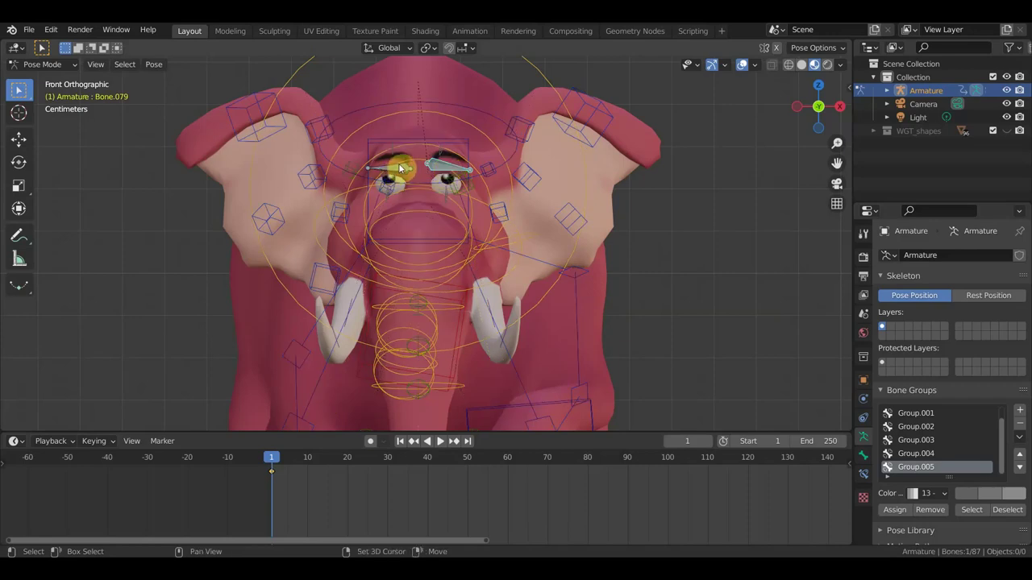
{"action": "left_click", "coordinate": [396, 171], "text": "shift"}
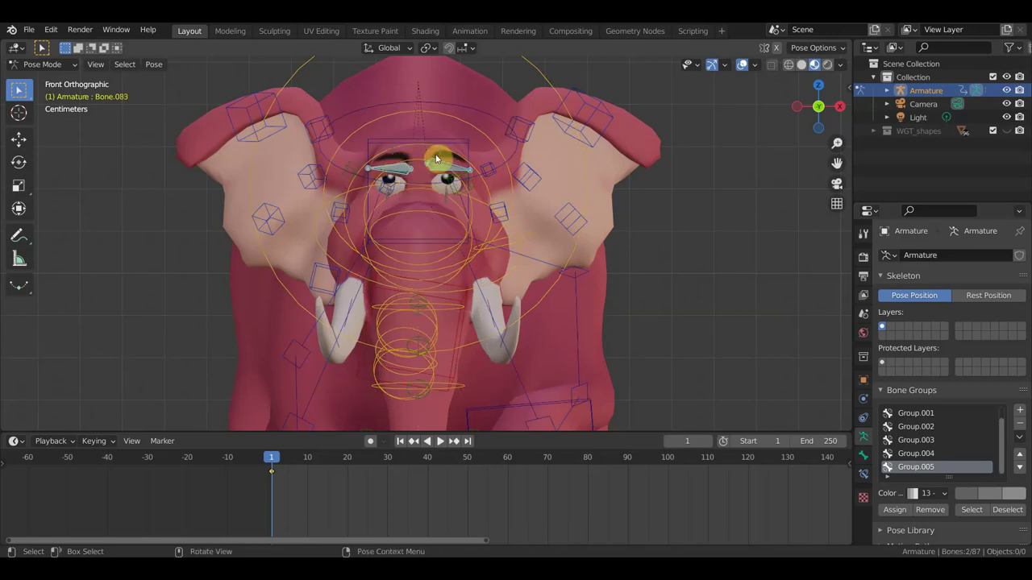
{"action": "left_click", "coordinate": [436, 159], "text": "shift"}
{"action": "key", "text": "g"}
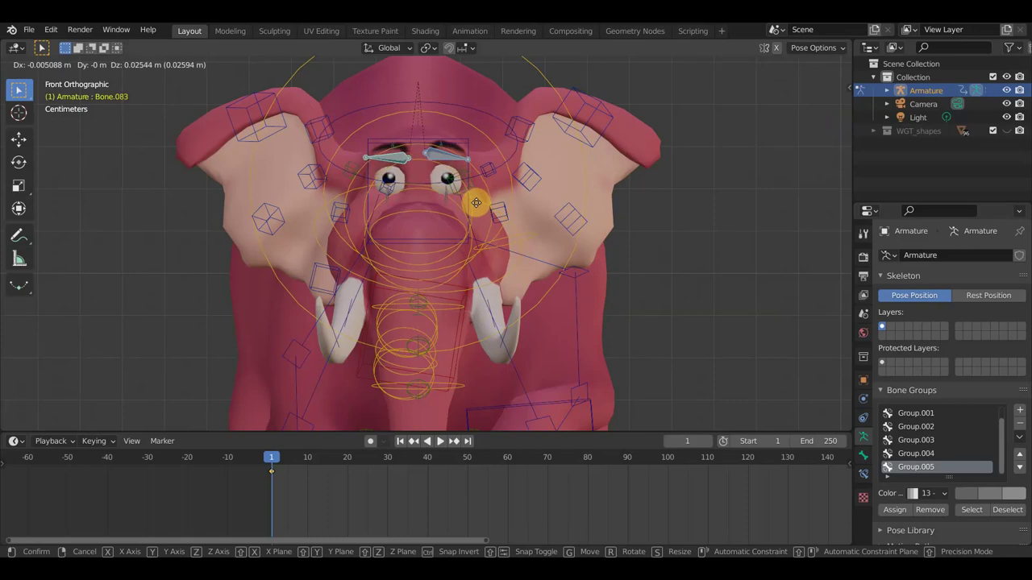
{"action": "left_click", "coordinate": [478, 204]}
{"action": "key", "text": "a"}
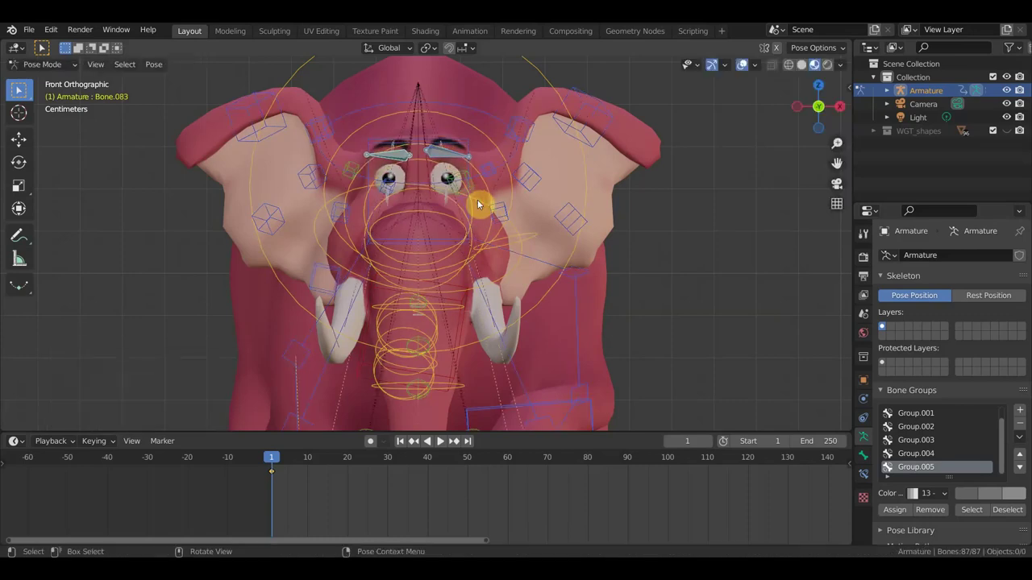
{"action": "key", "text": "i"}
{"action": "left_click", "coordinate": [478, 199]}
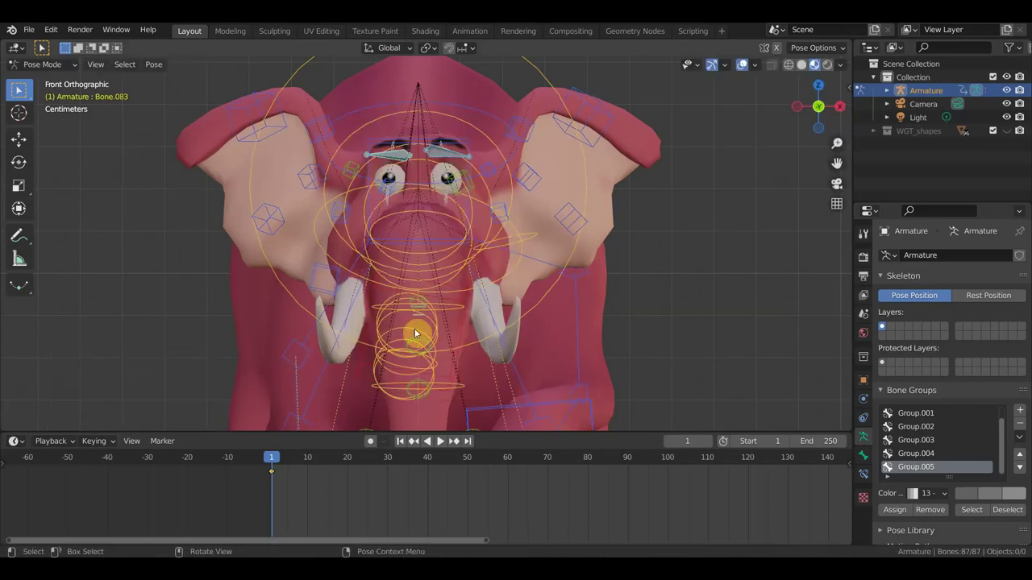
{"action": "left_click_drag", "start_coordinate": [312, 501], "coordinate": [258, 466]}
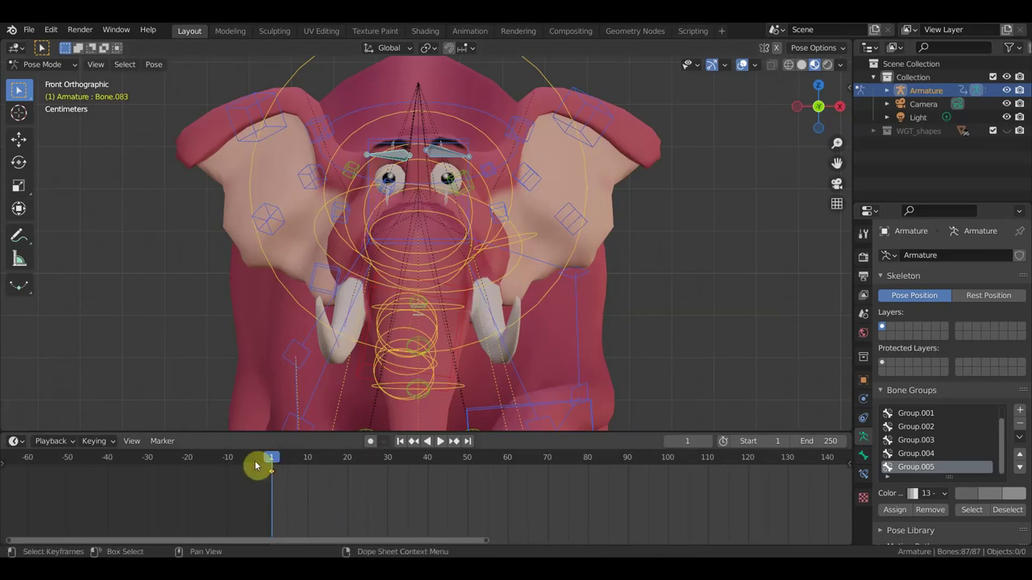
Slide the keyframe to frame 10, then lower both eyebrows and key all bones
{"action": "key", "text": "g"}
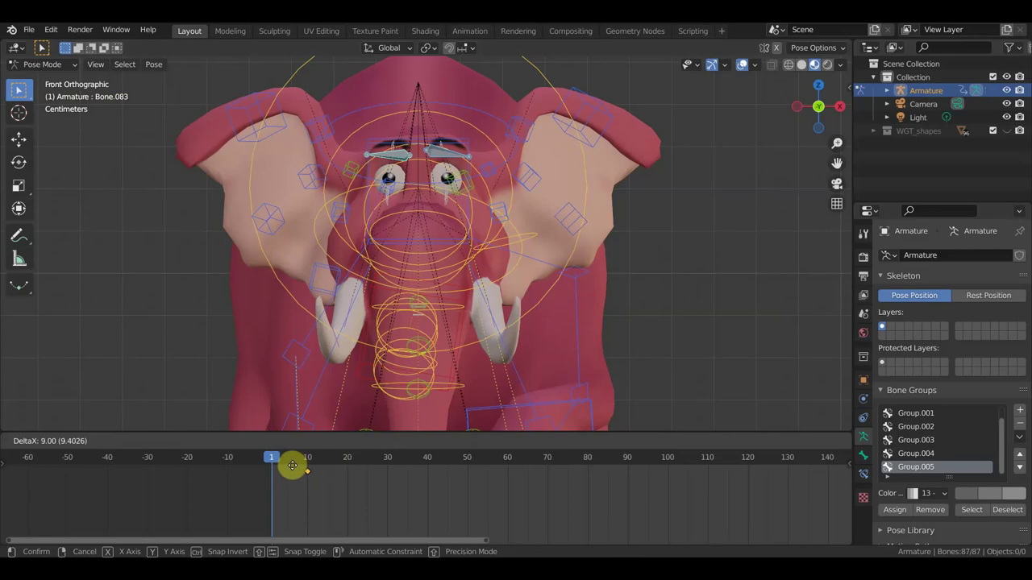
{"action": "left_click", "coordinate": [294, 467]}
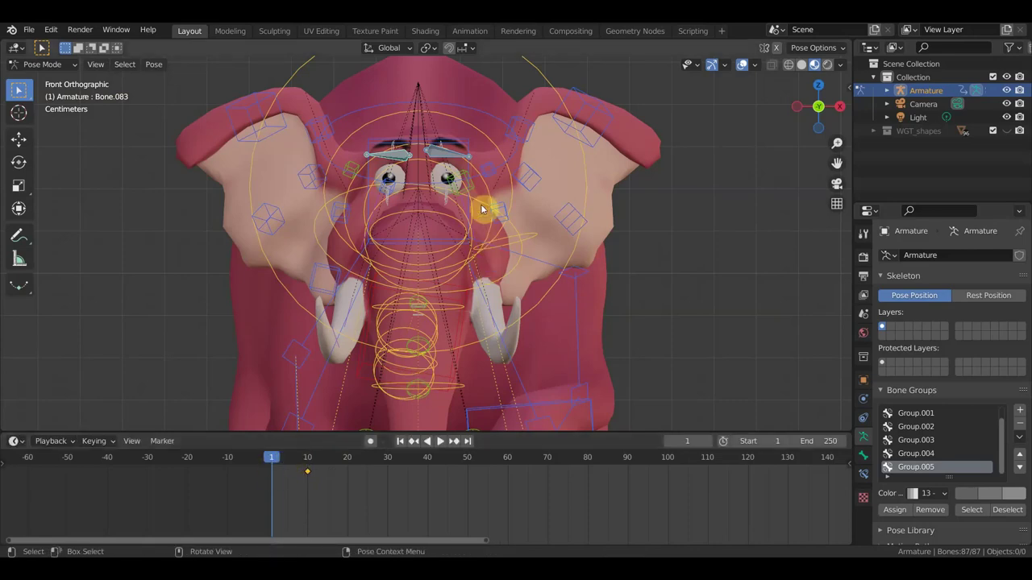
{"action": "left_click", "coordinate": [436, 159]}
{"action": "left_click", "coordinate": [399, 158]}
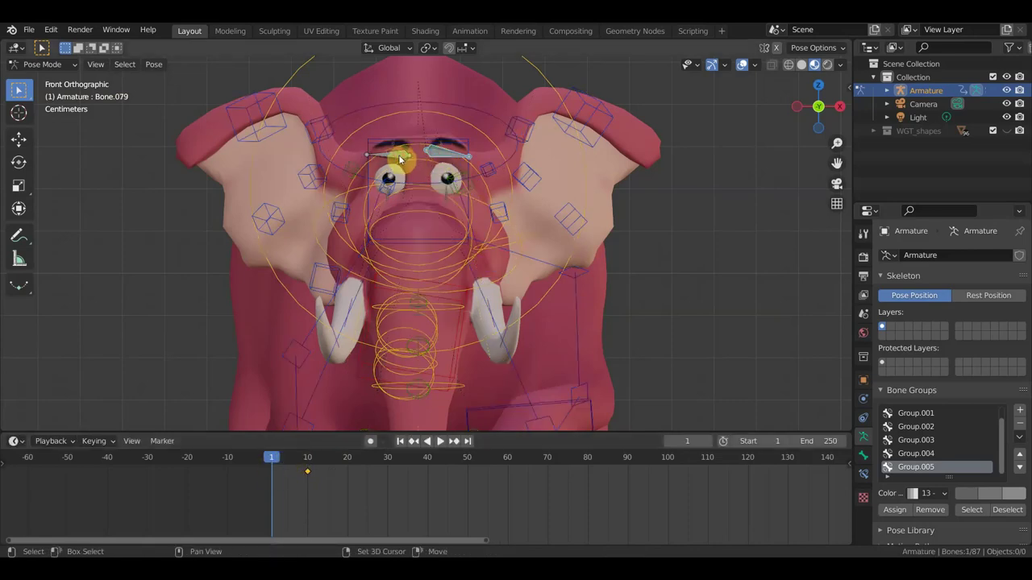
{"action": "left_click", "coordinate": [439, 155], "text": "shift"}
{"action": "key", "text": "g"}
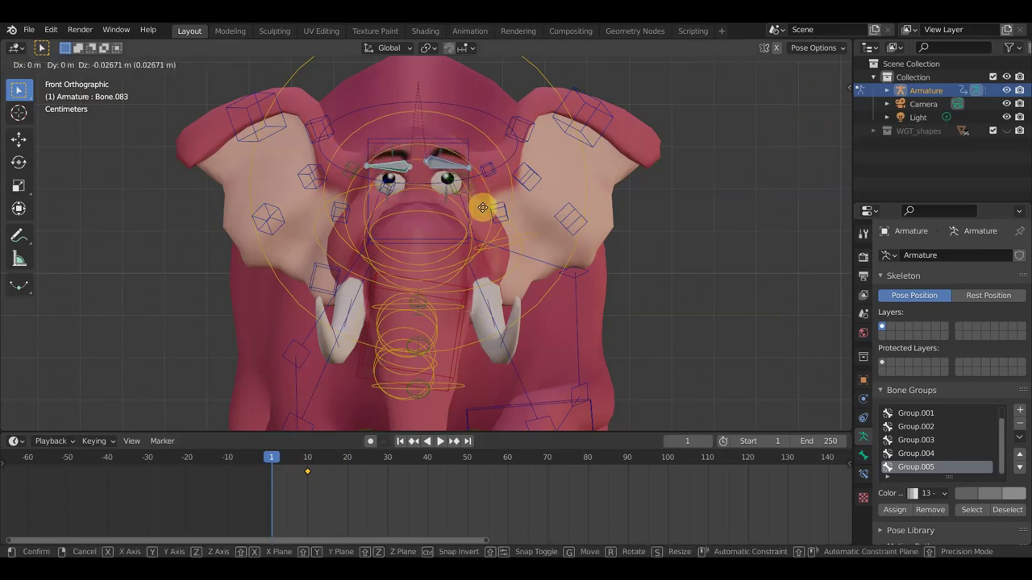
{"action": "left_click", "coordinate": [507, 226]}
{"action": "key", "text": "a"}
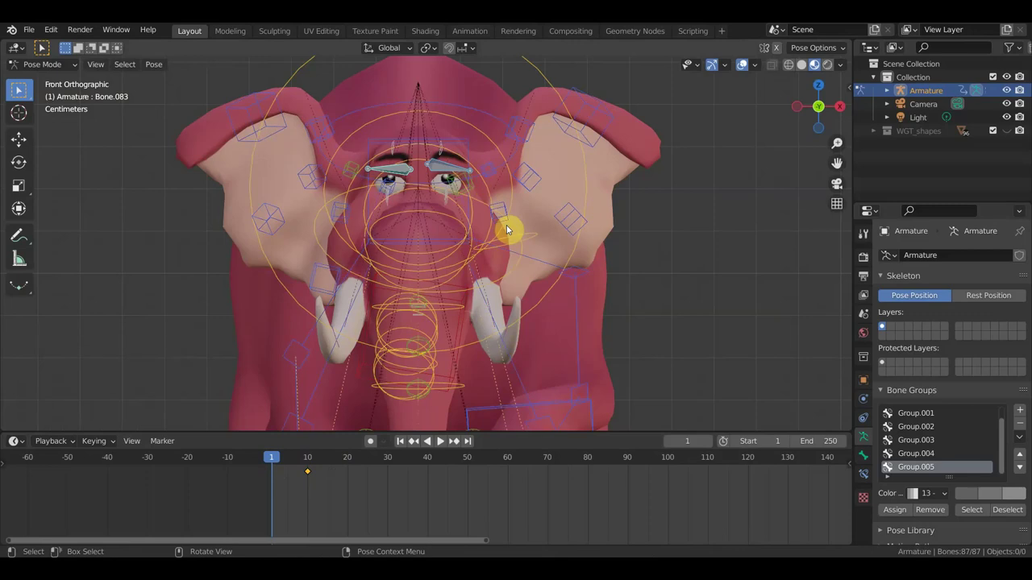
{"action": "key", "text": "i"}
{"action": "left_click", "coordinate": [507, 230]}
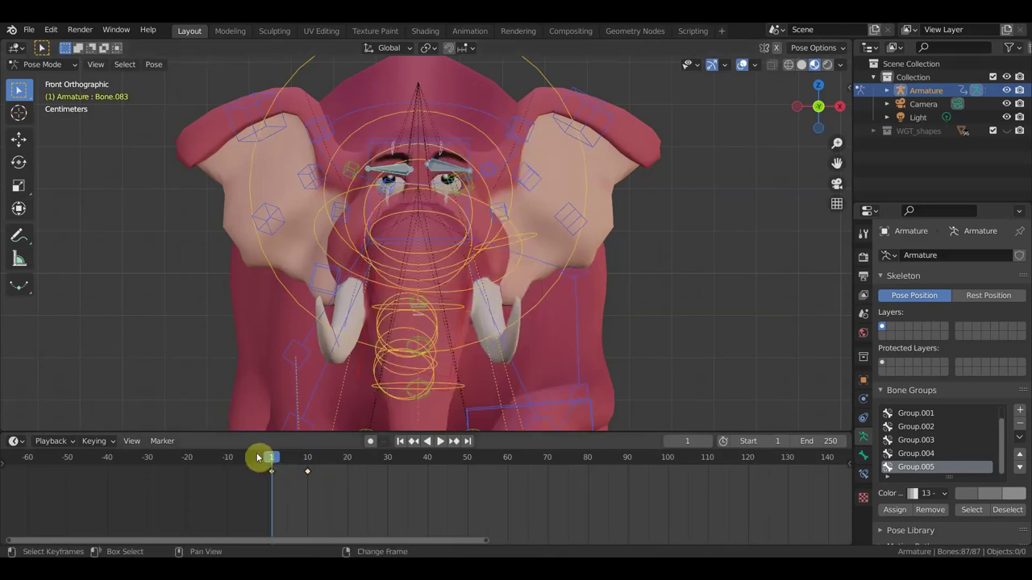
Move the new eyebrow keyframe to frame 21 and scrub to around frame 27
{"action": "left_click_drag", "start_coordinate": [272, 471], "coordinate": [345, 472]}
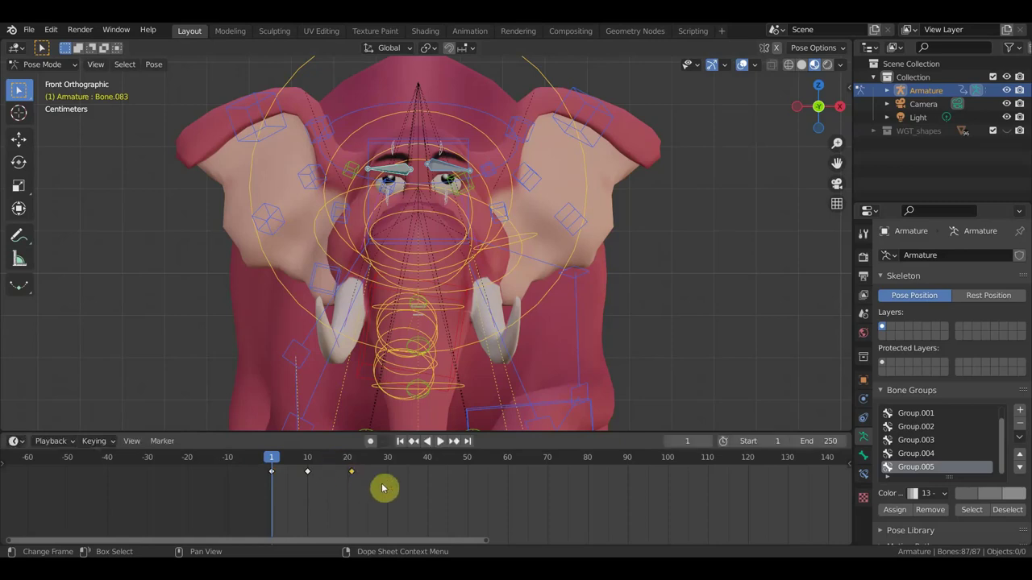
{"action": "key", "text": "space"}
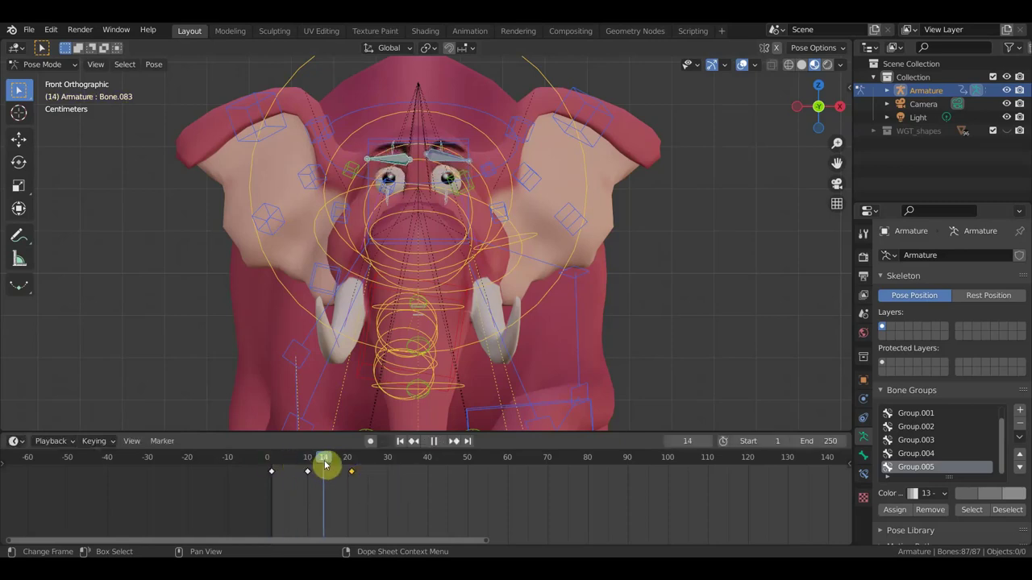
{"action": "left_click_drag", "start_coordinate": [289, 462], "coordinate": [301, 473]}
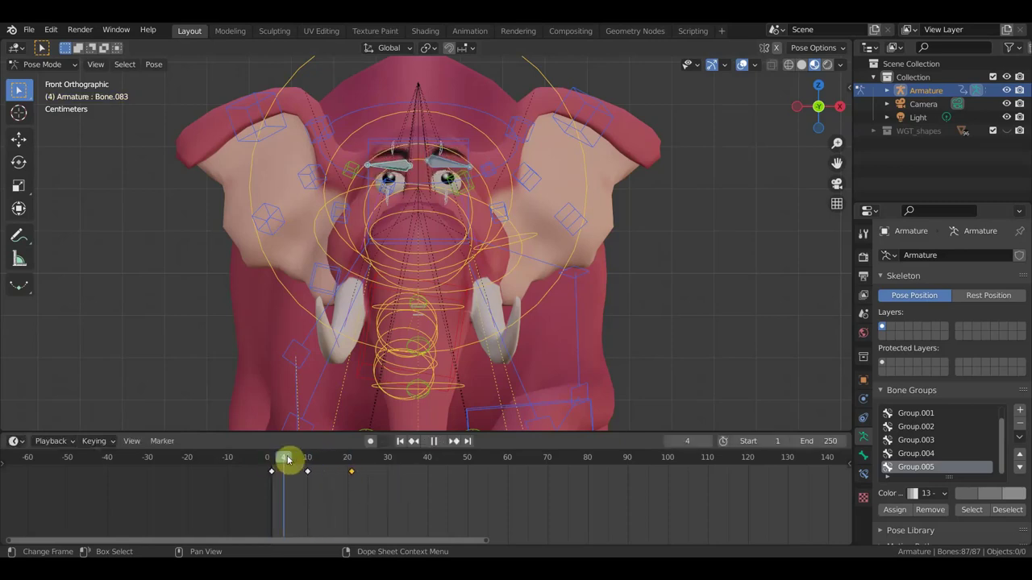
{"action": "left_click_drag", "start_coordinate": [313, 475], "coordinate": [385, 490]}
At frame 29, tilt one brow −18.6°, raise the left brow, and key all bones
{"action": "left_click", "coordinate": [401, 174]}
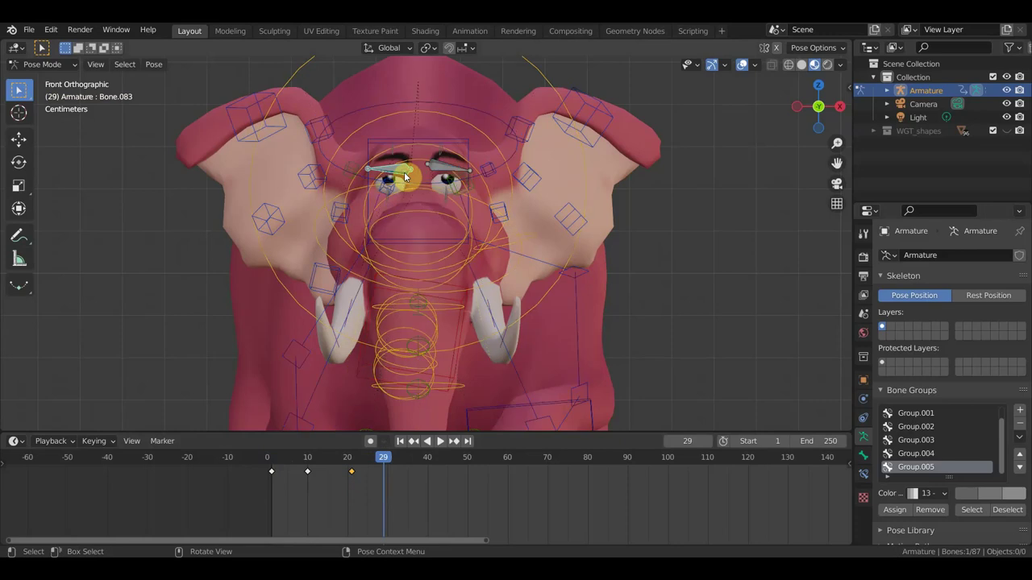
{"action": "key", "text": "r"}
{"action": "left_click", "coordinate": [461, 167]}
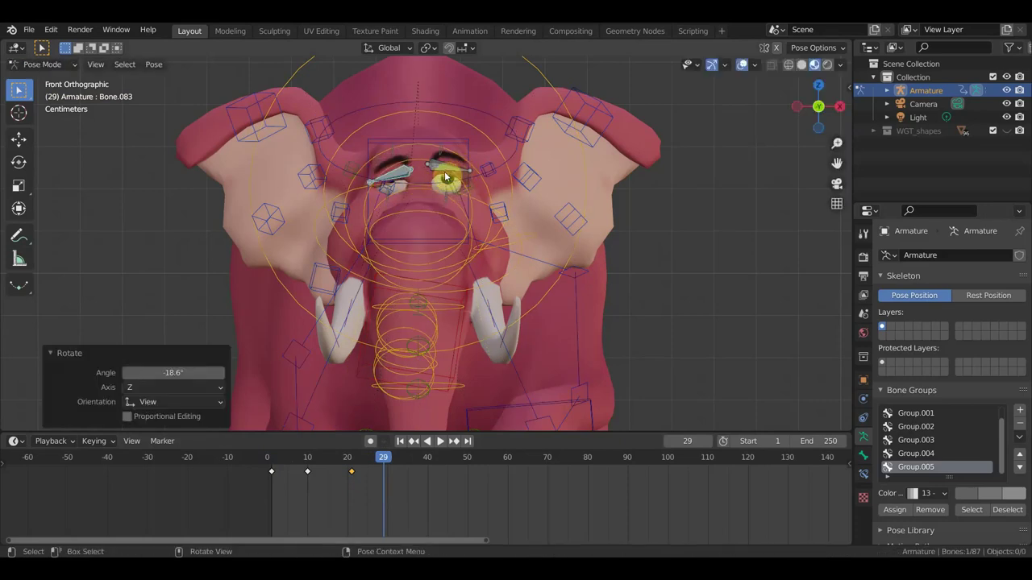
{"action": "key", "text": "g"}
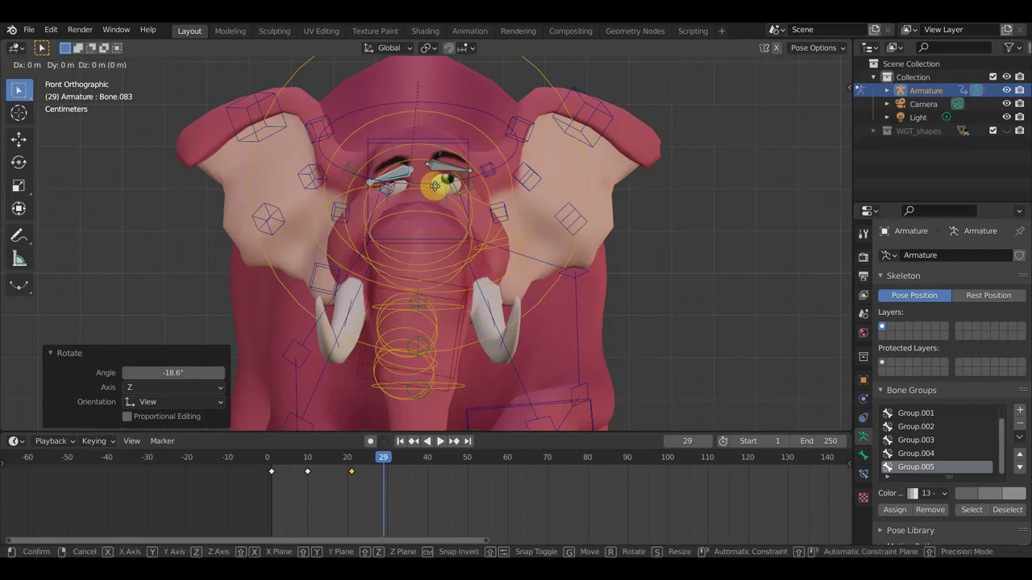
{"action": "left_click", "coordinate": [433, 195]}
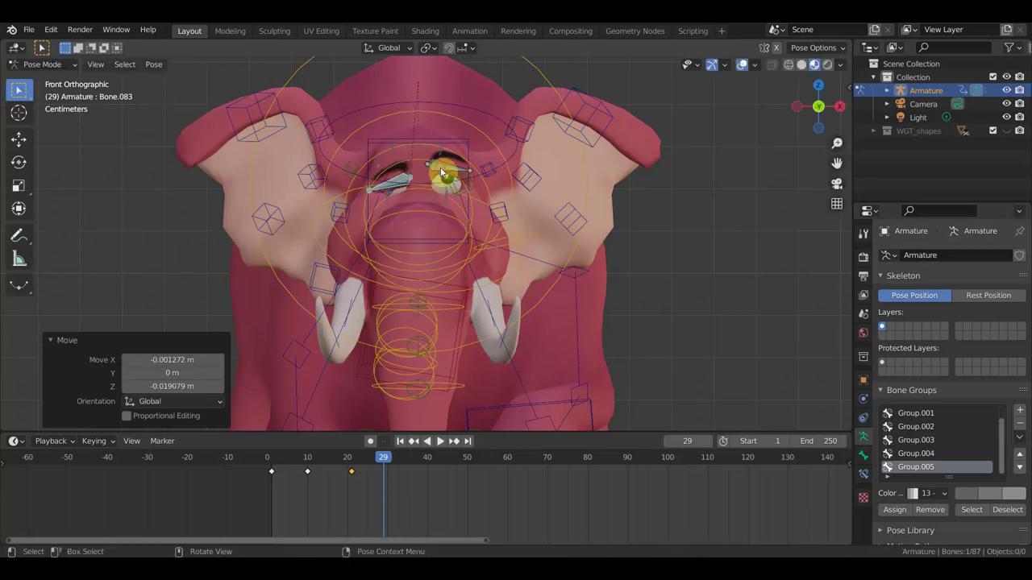
{"action": "left_click", "coordinate": [441, 173]}
{"action": "key", "text": "g"}
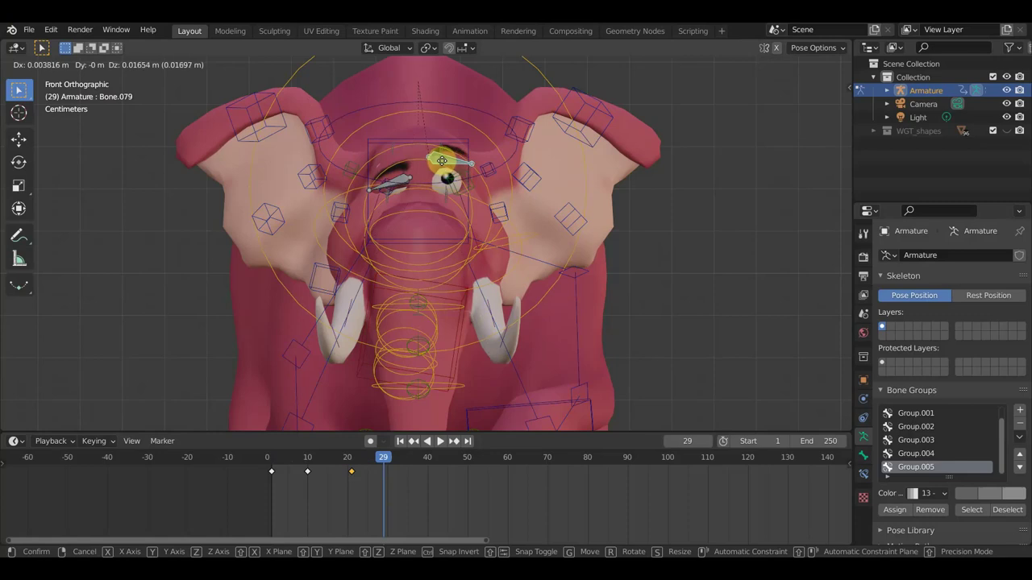
{"action": "left_click", "coordinate": [442, 161]}
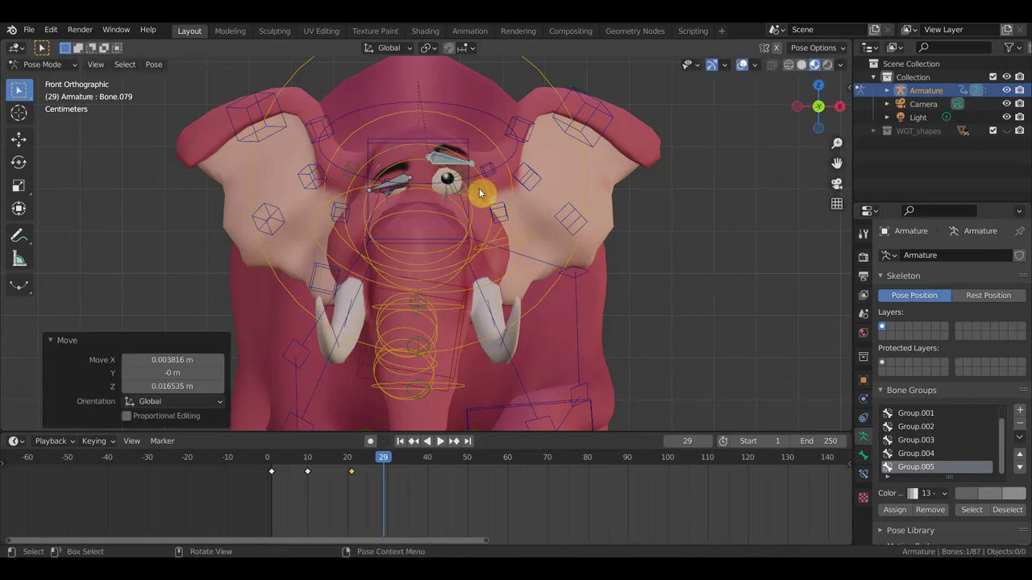
{"action": "key", "text": "a"}
{"action": "key", "text": "i"}
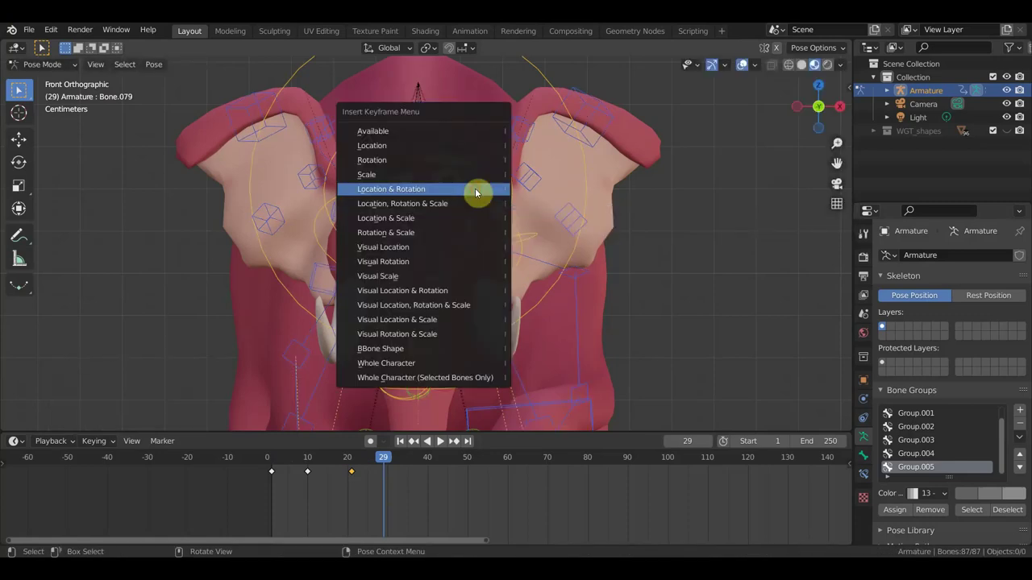
{"action": "left_click", "coordinate": [475, 188]}
{"action": "mouse_move", "coordinate": [383, 463]}
{"action": "left_mouse_down"}
{"action": "mouse_move", "coordinate": [347, 465]}
{"action": "mouse_move", "coordinate": [424, 482]}
{"action": "left_mouse_up"}
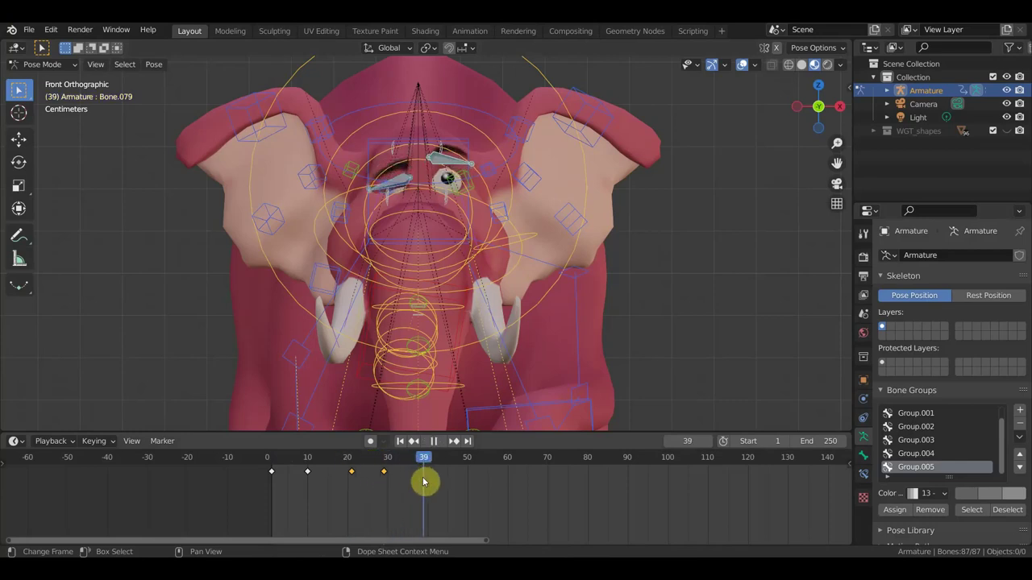
{"action": "left_click", "coordinate": [351, 471]}
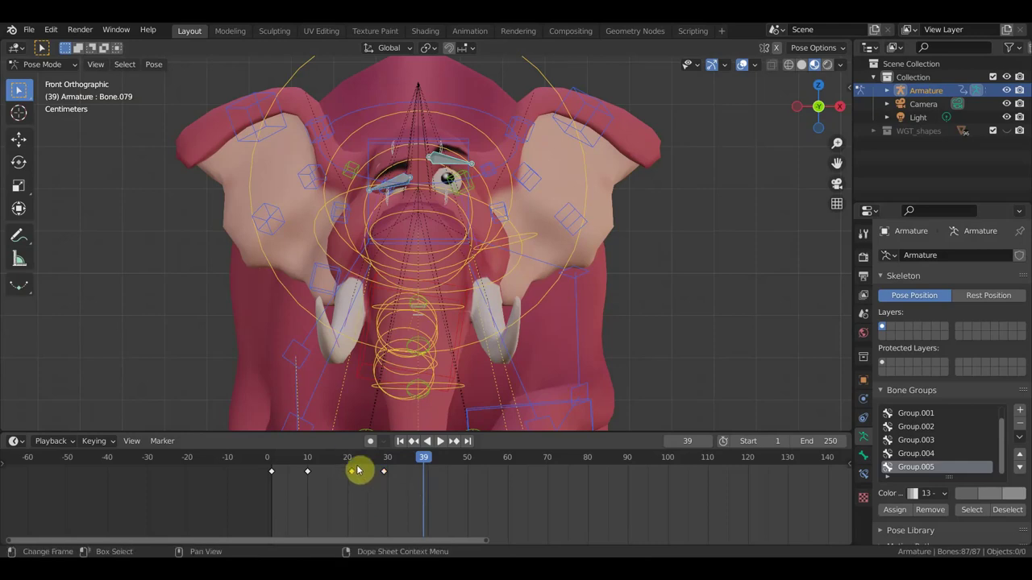
Duplicate the frame-21 eyebrow pose key to frame 40
{"action": "left_click", "coordinate": [348, 458]}
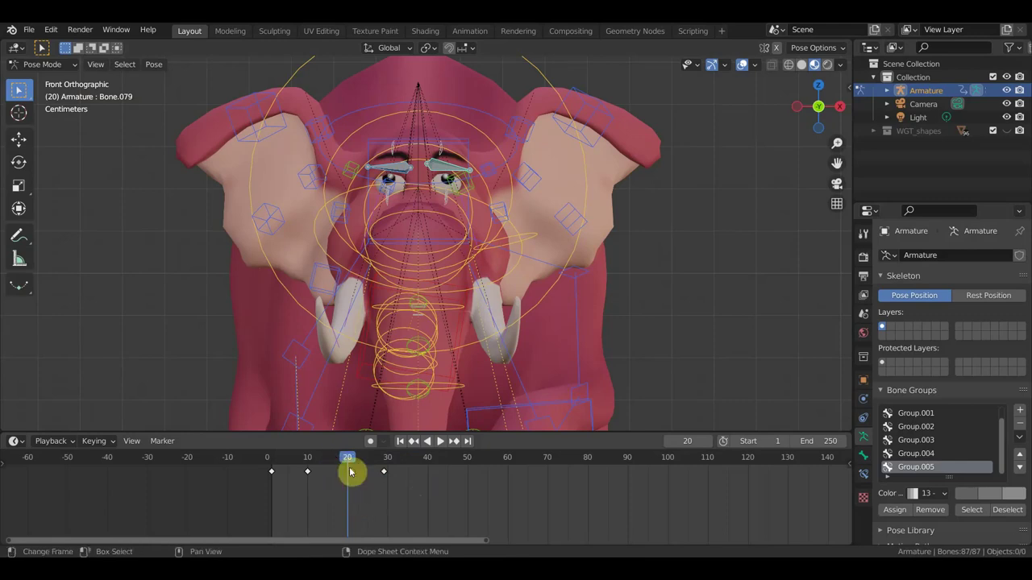
{"action": "key", "text": "shift+d"}
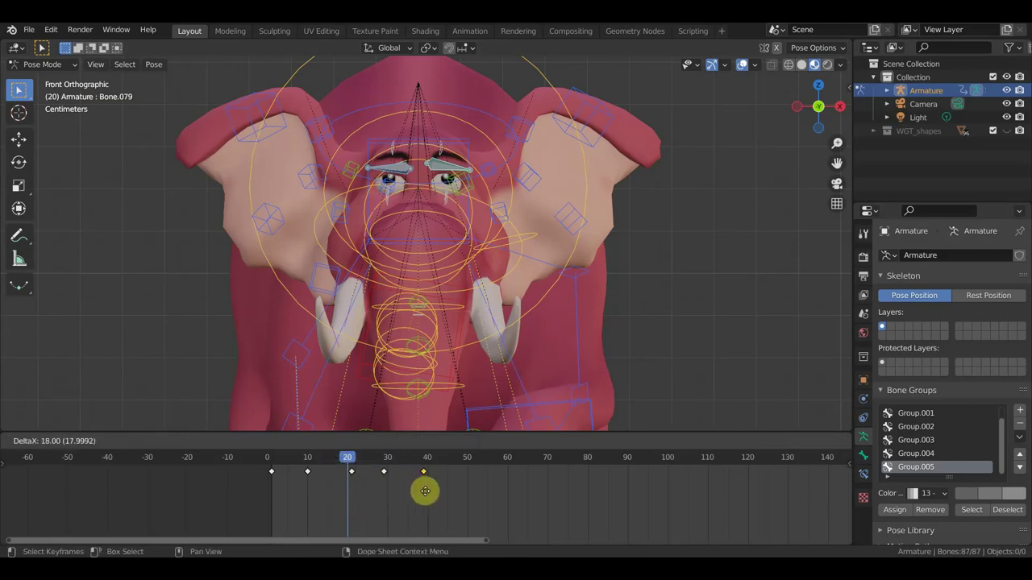
{"action": "left_click", "coordinate": [428, 493]}
Play and scrub the eyebrow animation, stopping at frame 22 with a side view
{"action": "key", "text": "space"}
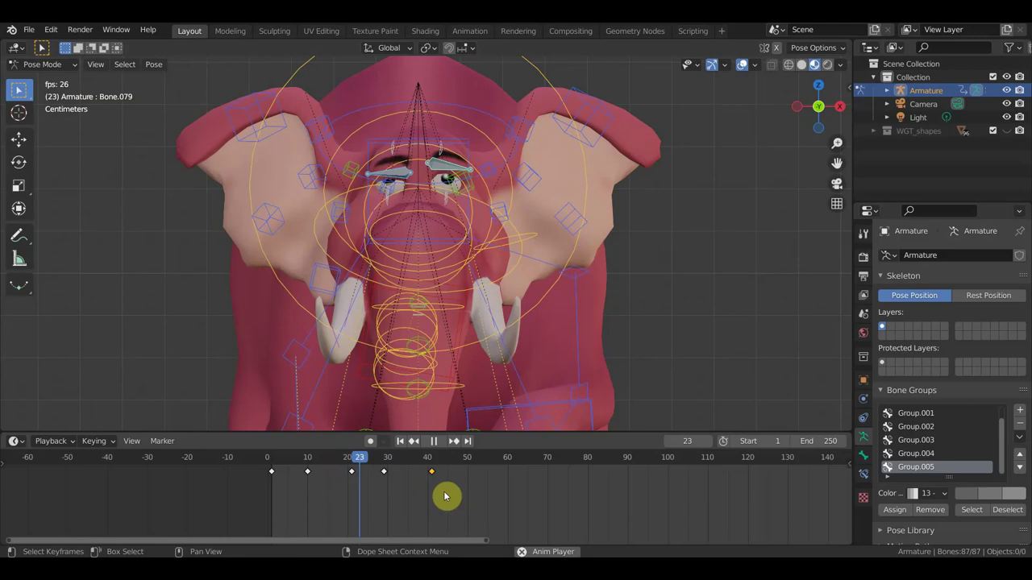
{"action": "mouse_move", "coordinate": [492, 460]}
{"action": "left_mouse_down"}
{"action": "mouse_move", "coordinate": [371, 476]}
{"action": "mouse_move", "coordinate": [293, 459]}
{"action": "mouse_move", "coordinate": [375, 470]}
{"action": "mouse_move", "coordinate": [362, 481]}
{"action": "mouse_move", "coordinate": [375, 483]}
{"action": "mouse_move", "coordinate": [270, 472]}
{"action": "mouse_move", "coordinate": [405, 488]}
{"action": "mouse_move", "coordinate": [295, 479]}
{"action": "mouse_move", "coordinate": [397, 499]}
{"action": "mouse_move", "coordinate": [362, 476]}
{"action": "mouse_move", "coordinate": [374, 479]}
{"action": "mouse_move", "coordinate": [396, 491]}
{"action": "mouse_move", "coordinate": [328, 482]}
{"action": "left_mouse_up"}
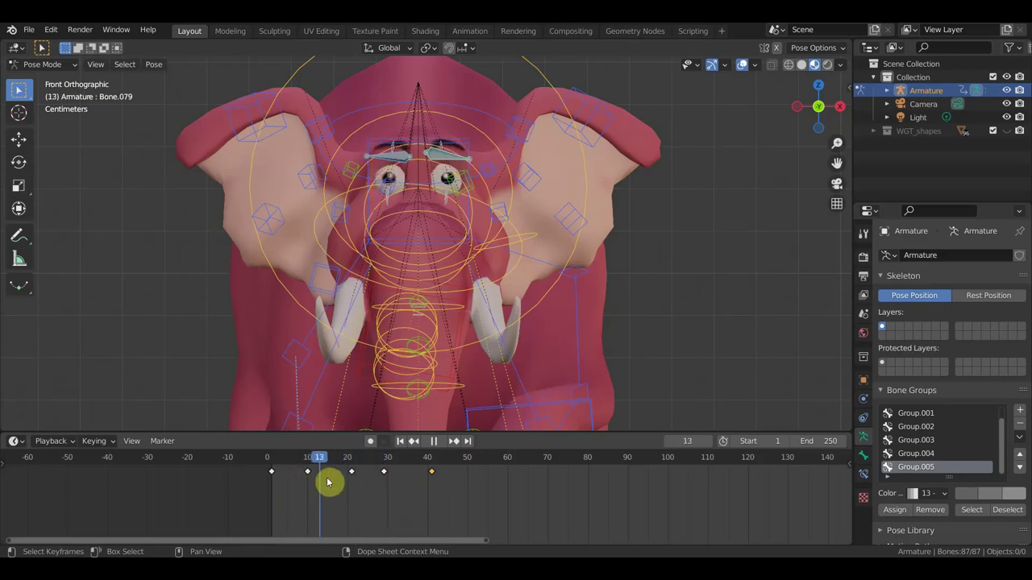
{"action": "mouse_move", "coordinate": [409, 503]}
{"action": "left_mouse_down"}
{"action": "mouse_move", "coordinate": [230, 470]}
{"action": "mouse_move", "coordinate": [320, 485]}
{"action": "left_mouse_up"}
{"action": "mouse_move", "coordinate": [361, 494]}
{"action": "left_mouse_down"}
{"action": "mouse_move", "coordinate": [390, 495]}
{"action": "mouse_move", "coordinate": [341, 484]}
{"action": "mouse_move", "coordinate": [359, 492]}
{"action": "left_mouse_up"}
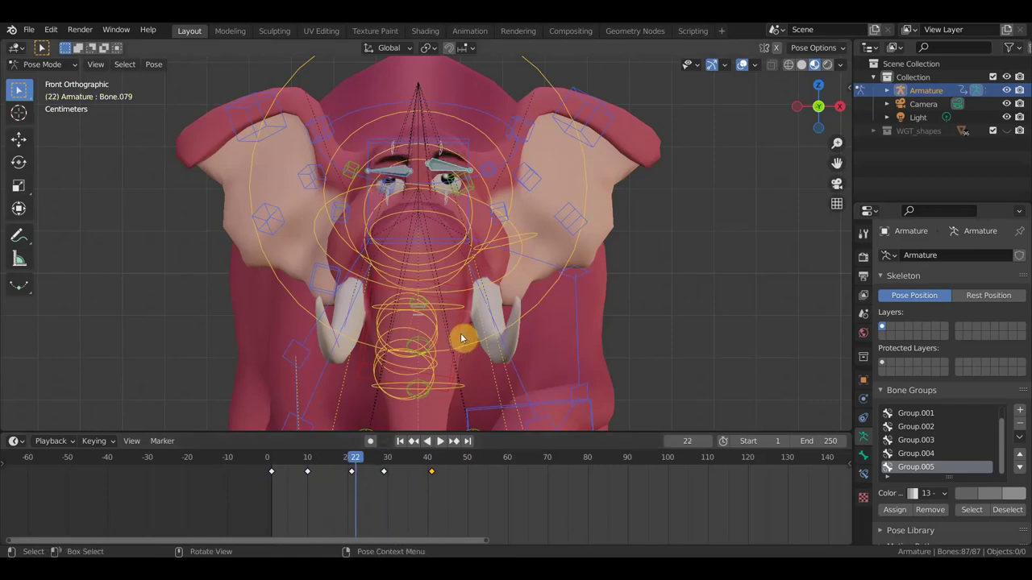
{"action": "scroll", "coordinate": [428, 314], "scroll_direction": "down", "scroll_amount": 1}
{"action": "middle_click_drag", "start_coordinate": [368, 313], "coordinate": [308, 318]}
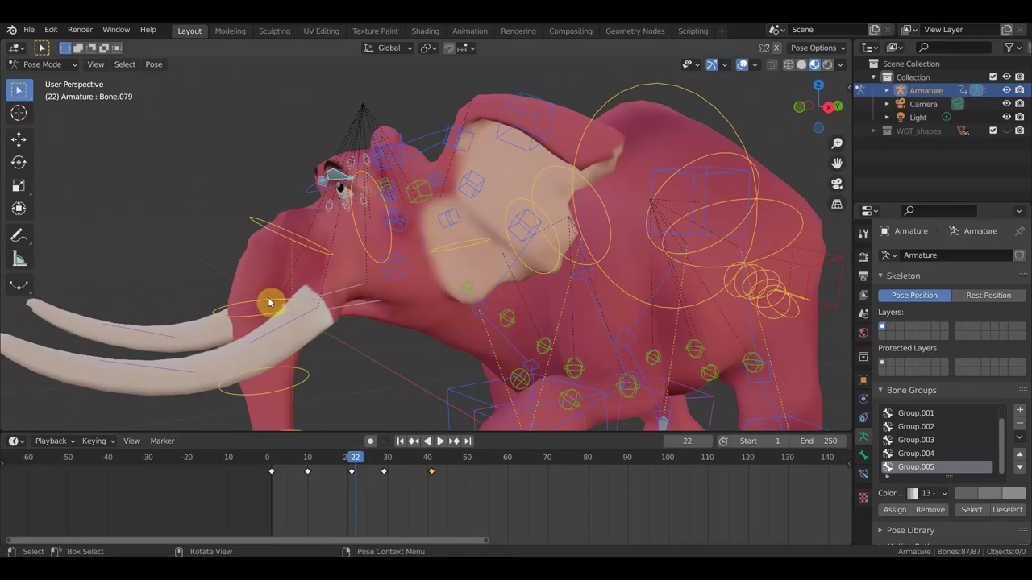
Shrink the upper trunk ring bones to 0.624 and reposition them
{"action": "left_click", "coordinate": [270, 303]}
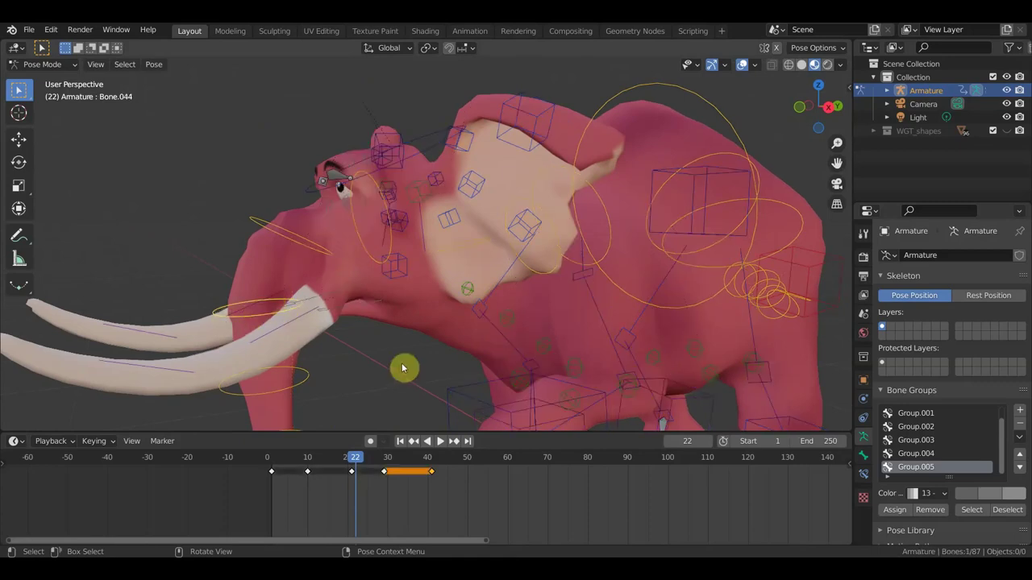
{"action": "key", "text": "s"}
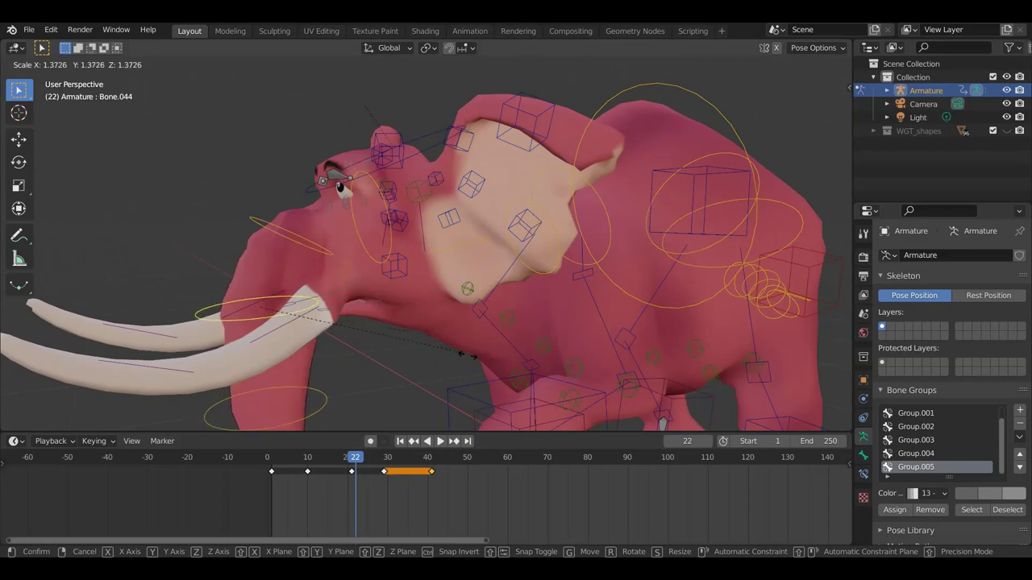
{"action": "left_click", "coordinate": [482, 368]}
{"action": "middle_click_drag", "start_coordinate": [472, 368], "coordinate": [493, 261]}
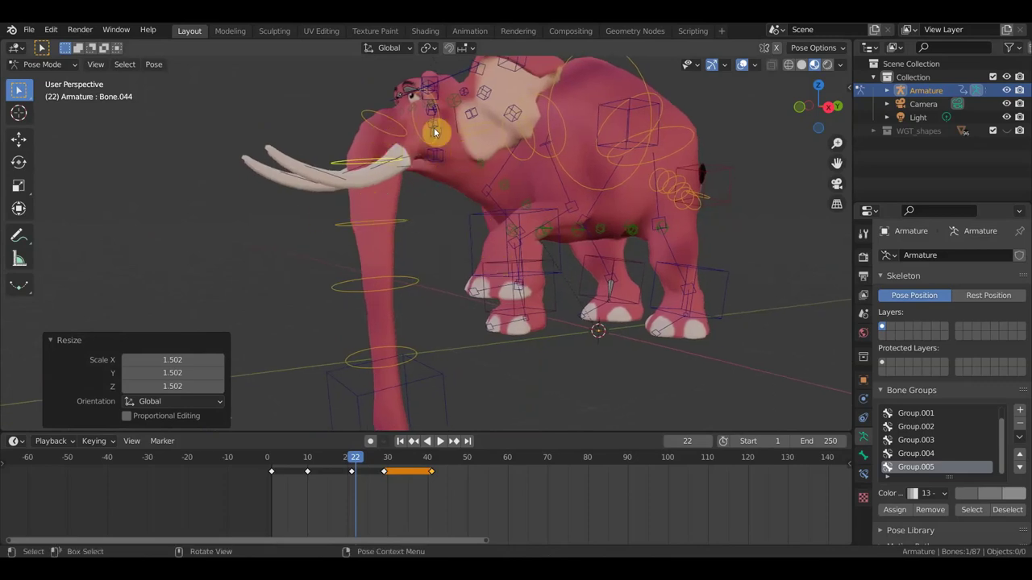
{"action": "left_click", "coordinate": [392, 225]}
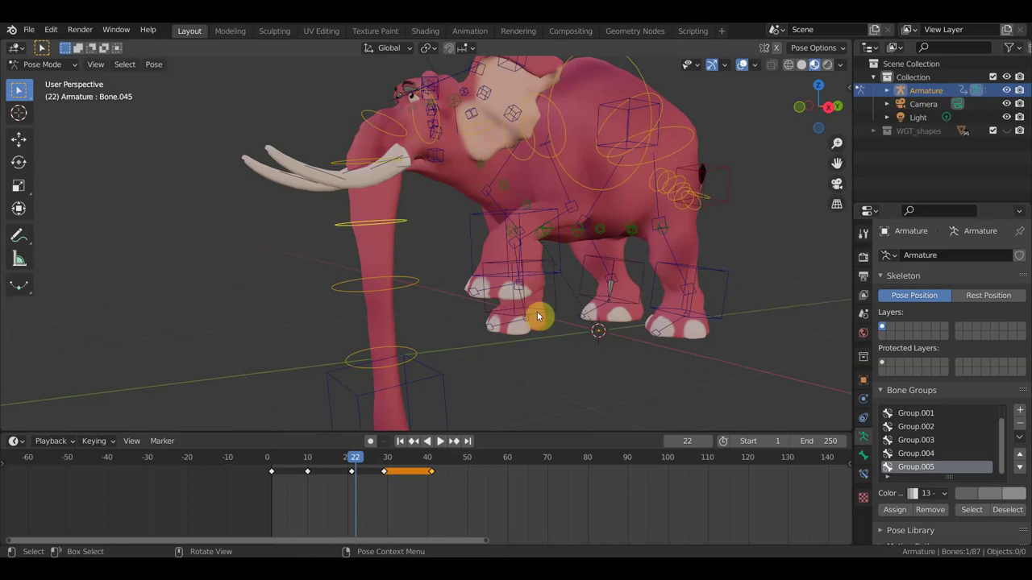
{"action": "key", "text": "s"}
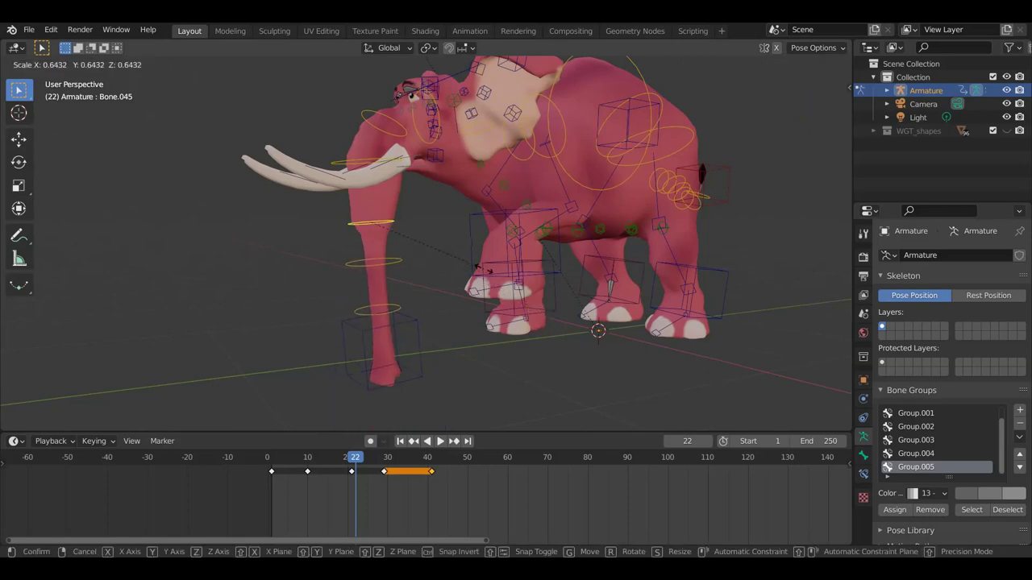
{"action": "left_click", "coordinate": [482, 268]}
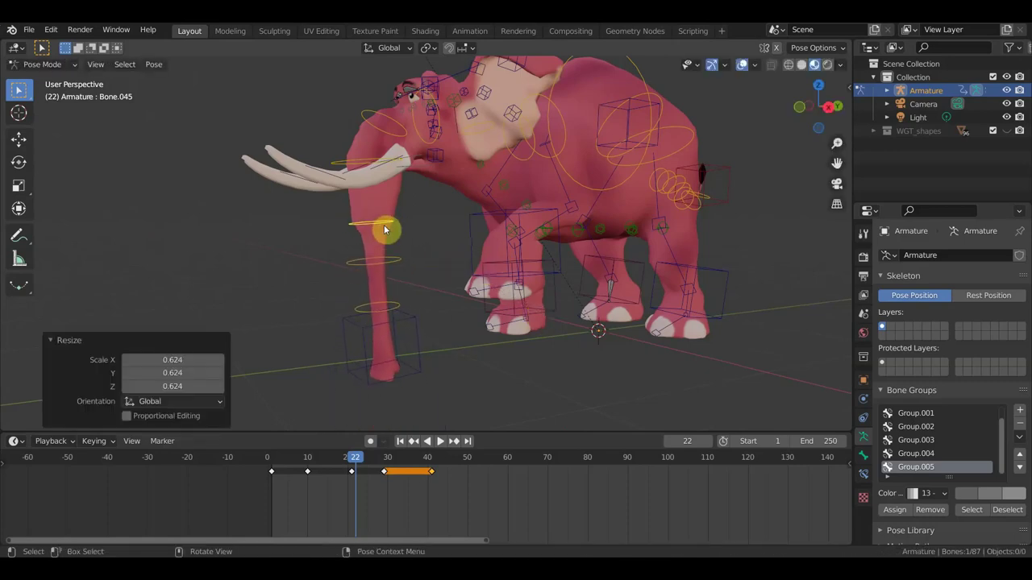
{"action": "key", "text": "g"}
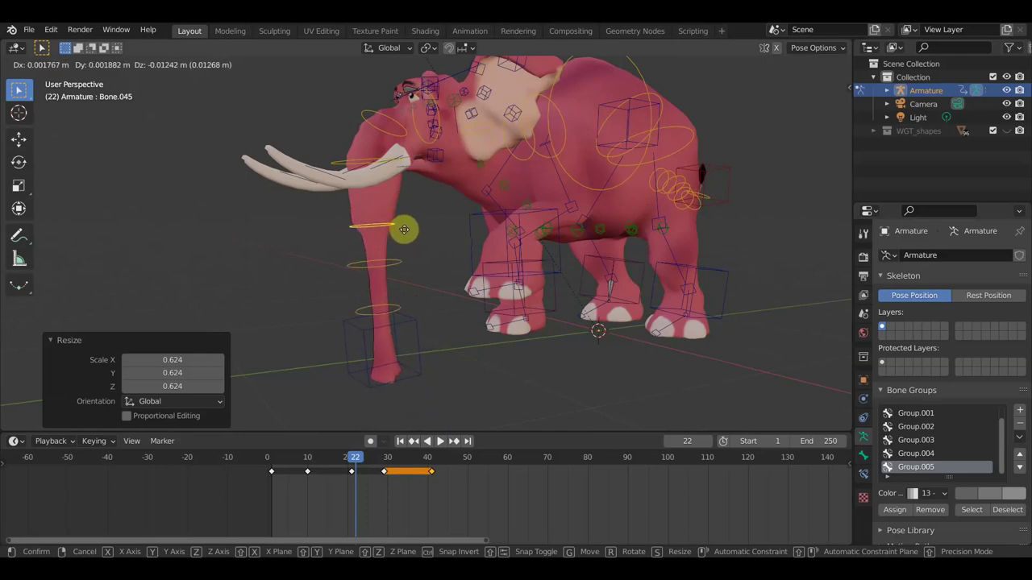
{"action": "left_click", "coordinate": [401, 230]}
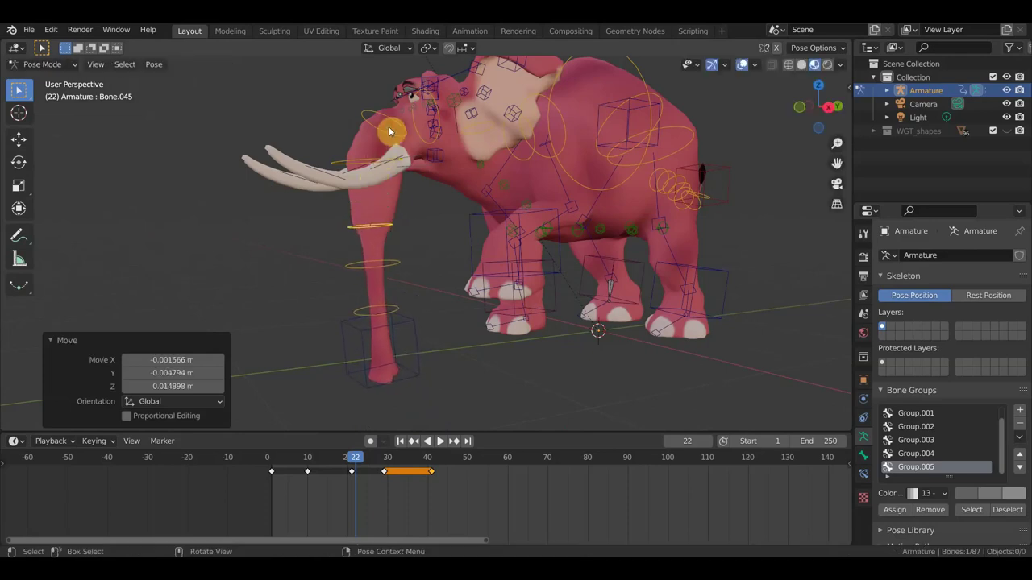
Scale the lower trunk ring bone (Bone.045) uniformly down to 0.916
{"action": "left_click", "coordinate": [375, 151]}
{"action": "mouse_move", "coordinate": [422, 194]}
{"action": "middle_mouse_down"}
{"action": "mouse_move", "coordinate": [525, 194]}
{"action": "mouse_move", "coordinate": [497, 205]}
{"action": "mouse_move", "coordinate": [545, 237]}
{"action": "mouse_move", "coordinate": [532, 265]}
{"action": "middle_mouse_up"}
{"action": "mouse_move", "coordinate": [464, 172]}
{"action": "middle_mouse_down"}
{"action": "mouse_move", "coordinate": [488, 237]}
{"action": "mouse_move", "coordinate": [400, 250]}
{"action": "mouse_move", "coordinate": [387, 237]}
{"action": "middle_mouse_up"}
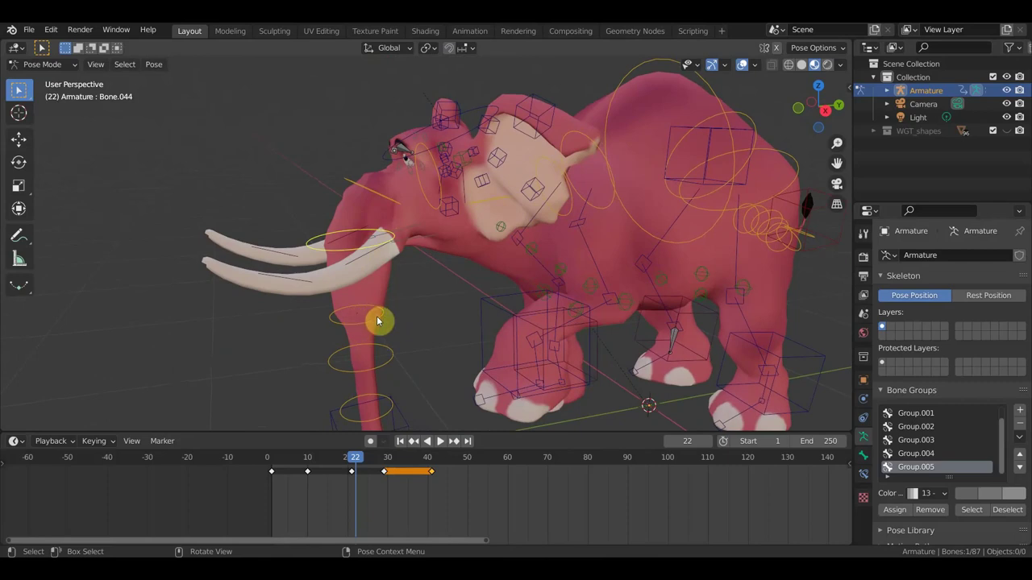
{"action": "left_click", "coordinate": [398, 263]}
{"action": "mouse_move", "coordinate": [408, 245]}
{"action": "middle_mouse_down"}
{"action": "mouse_move", "coordinate": [442, 246]}
{"action": "mouse_move", "coordinate": [415, 233]}
{"action": "mouse_move", "coordinate": [486, 247]}
{"action": "mouse_move", "coordinate": [515, 238]}
{"action": "mouse_move", "coordinate": [506, 256]}
{"action": "middle_mouse_up"}
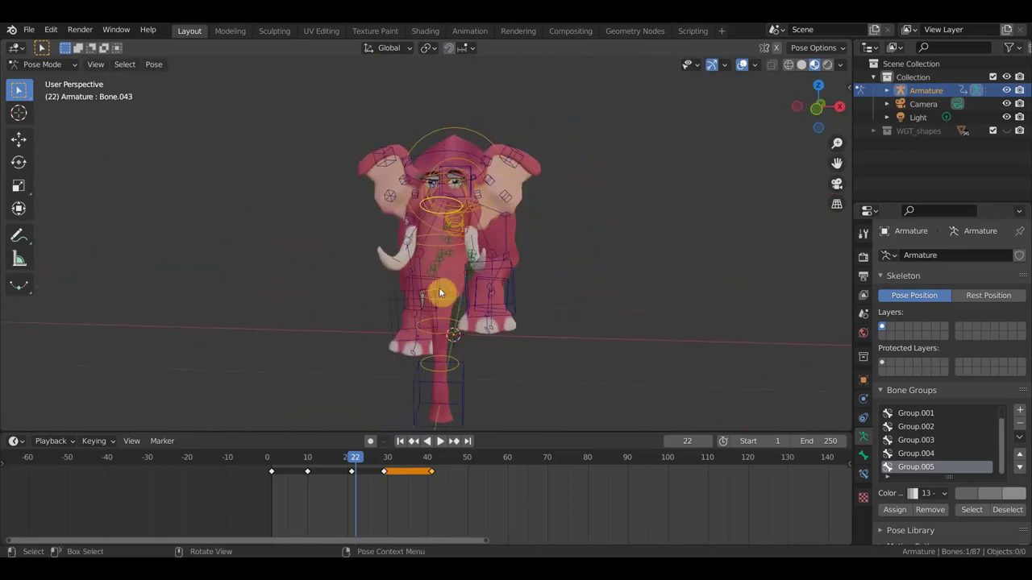
{"action": "scroll", "coordinate": [440, 289], "scroll_direction": "up", "scroll_amount": 1}
{"action": "left_click", "coordinate": [451, 313]}
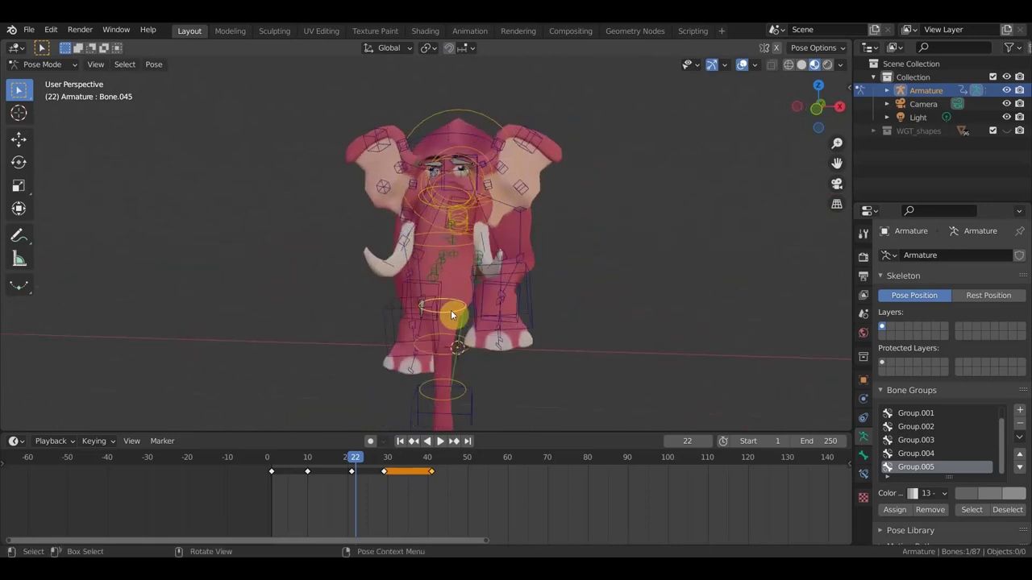
{"action": "key", "text": "s"}
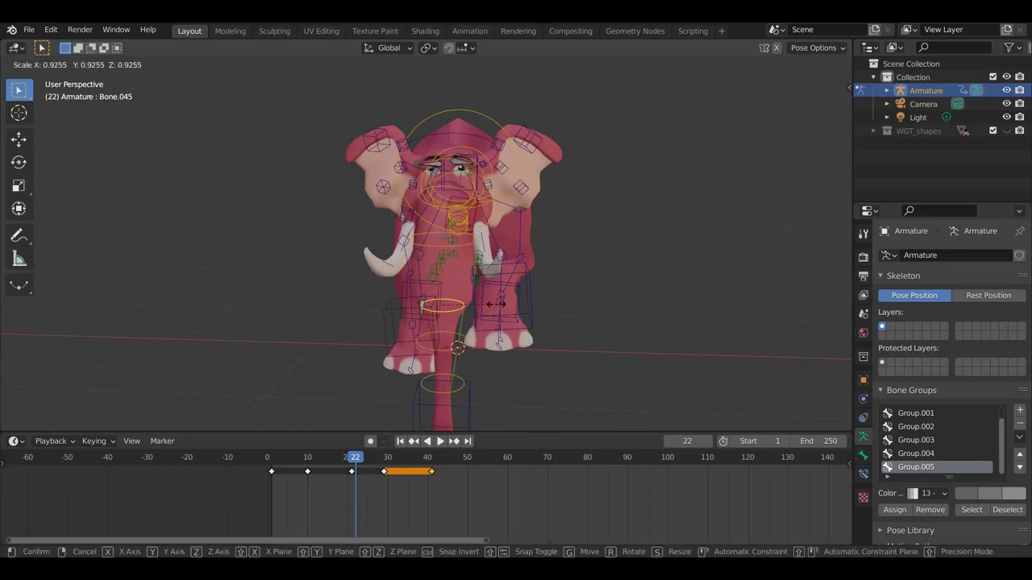
{"action": "left_click", "coordinate": [495, 307]}
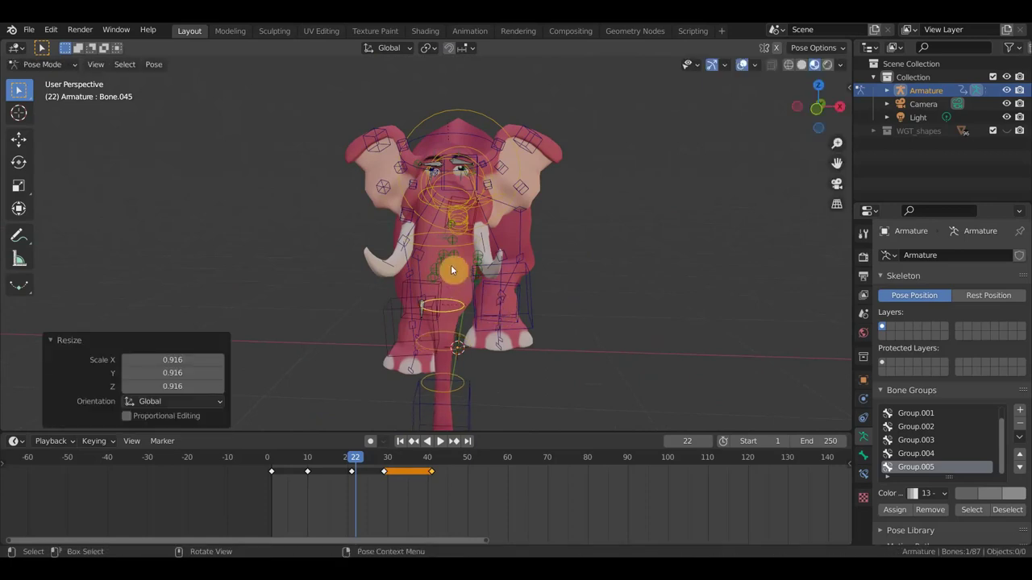
Hide the rig overlays and view the posed elephant mesh from a three-quarter side
{"action": "middle_click_drag", "start_coordinate": [477, 314], "coordinate": [454, 311]}
{"action": "left_click", "coordinate": [741, 65]}
{"action": "scroll", "coordinate": [633, 226], "scroll_direction": "up", "scroll_amount": 2}
{"action": "scroll", "coordinate": [640, 234], "scroll_direction": "up", "scroll_amount": 1}
{"action": "scroll", "coordinate": [654, 245], "scroll_direction": "up", "scroll_amount": 1}
{"action": "middle_click_drag", "start_coordinate": [646, 229], "coordinate": [578, 233]}
Play the elephant animation, return to frame 20 with all bones selected, and show the rig again
{"action": "key", "text": "ctrl+z"}
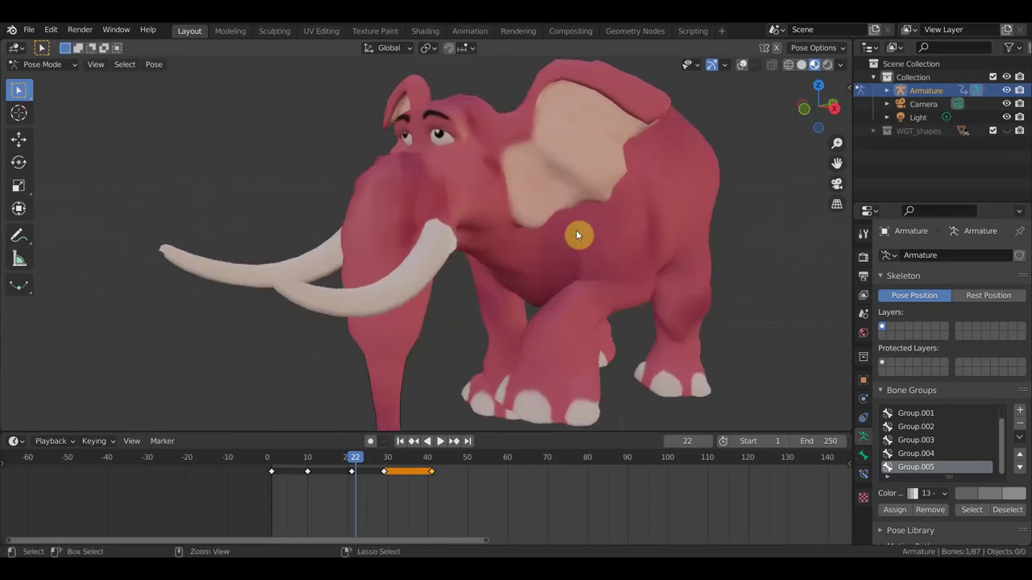
{"action": "key", "text": "space"}
{"action": "left_click_drag", "start_coordinate": [354, 472], "coordinate": [350, 472]}
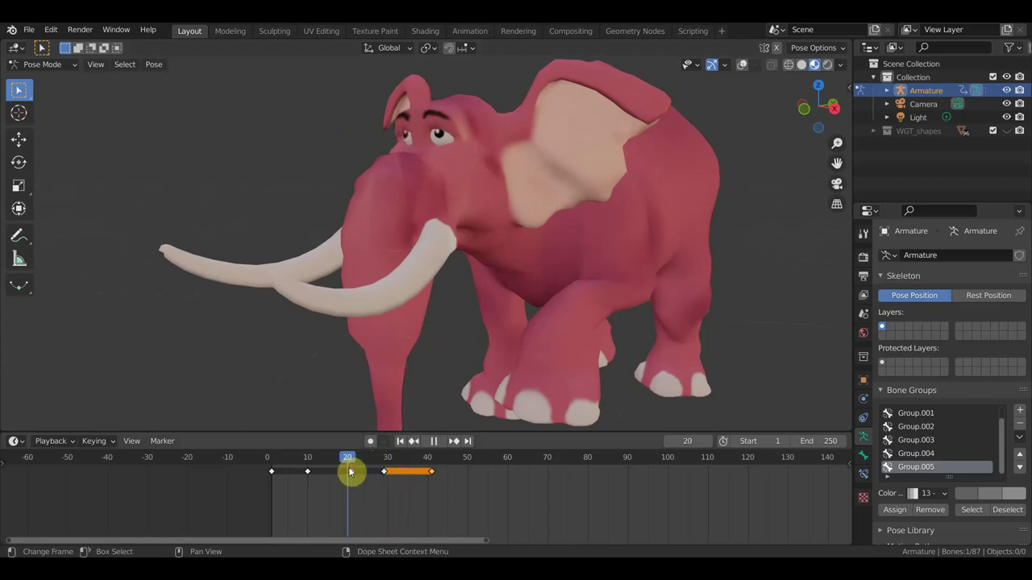
{"action": "key", "text": "Right"}
{"action": "key", "text": "Right"}
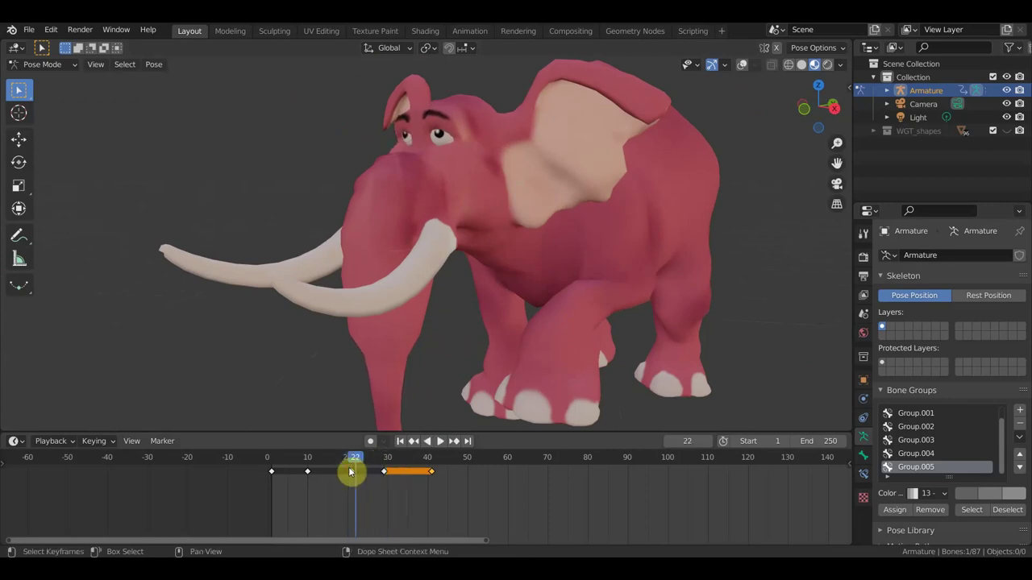
{"action": "key", "text": "ctrl"}
{"action": "key", "text": "ctrl+z"}
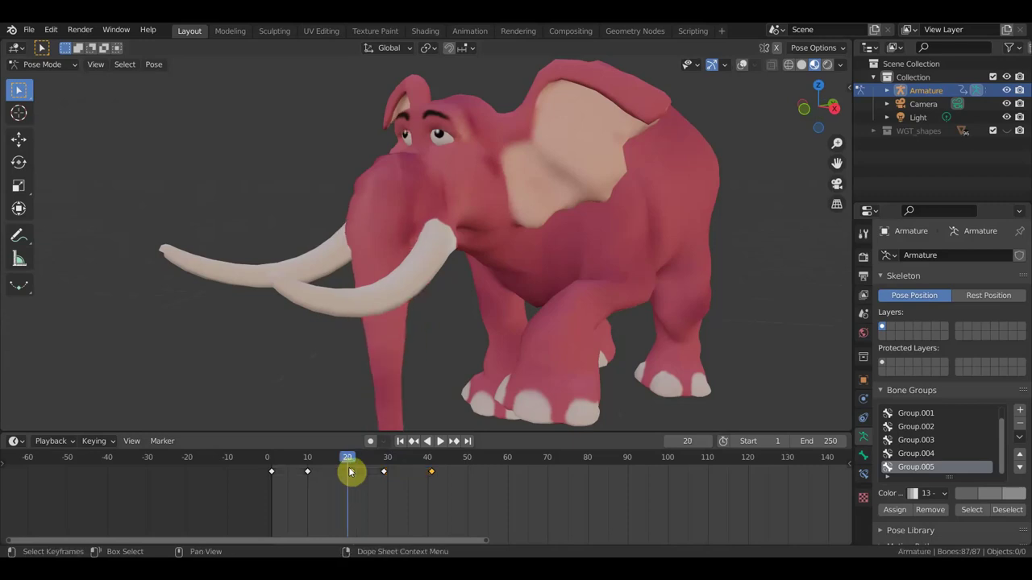
{"action": "scroll", "coordinate": [320, 357], "scroll_direction": "down", "scroll_amount": 1}
{"action": "middle_click_drag", "start_coordinate": [320, 358], "coordinate": [771, 80]}
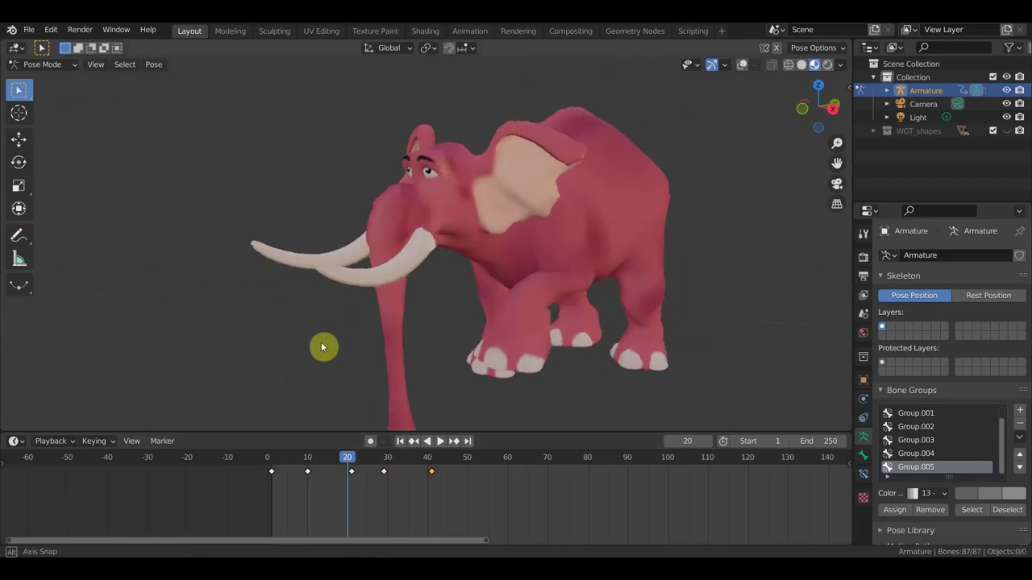
{"action": "left_click", "coordinate": [742, 65]}
Lower the elephant's back by moving the main body bone along Y in right-side view
{"action": "middle_click_drag", "start_coordinate": [700, 181], "coordinate": [637, 175]}
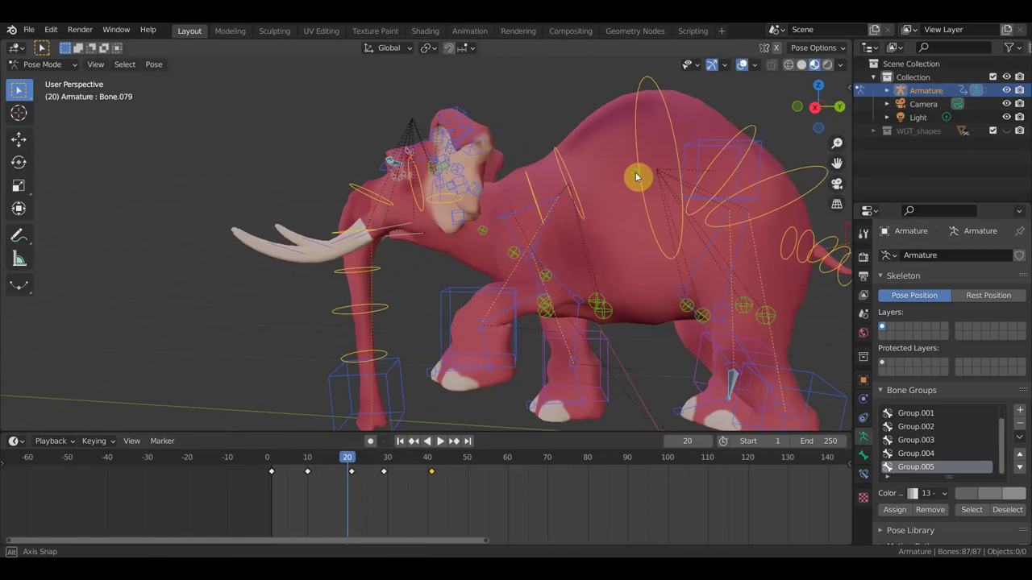
{"action": "mouse_move", "coordinate": [587, 236]}
{"action": "middle_mouse_down"}
{"action": "mouse_move", "coordinate": [621, 219]}
{"action": "mouse_move", "coordinate": [594, 228]}
{"action": "mouse_move", "coordinate": [604, 228]}
{"action": "mouse_move", "coordinate": [578, 177]}
{"action": "middle_mouse_up"}
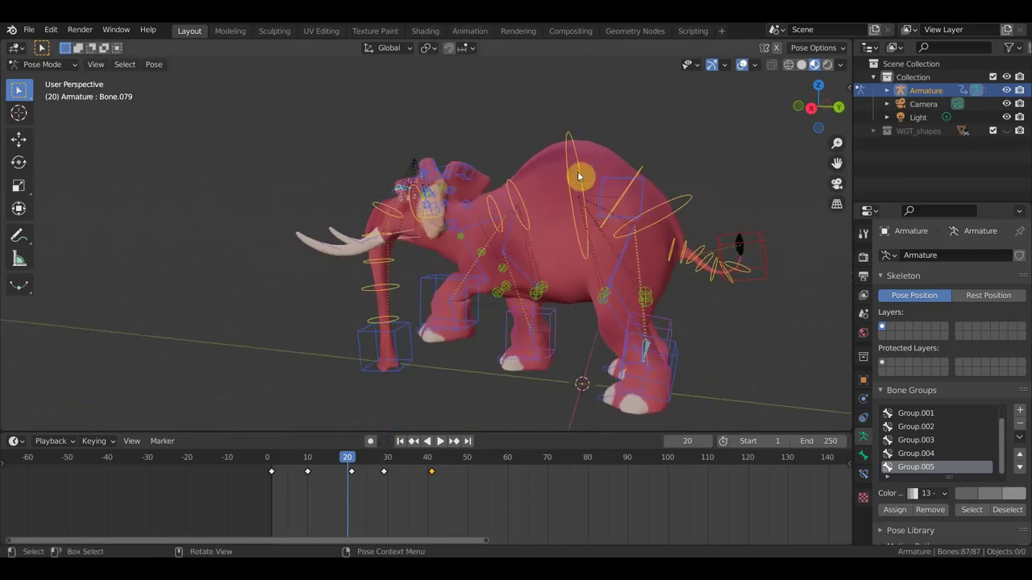
{"action": "left_click", "coordinate": [617, 173]}
{"action": "key", "text": "KP_3"}
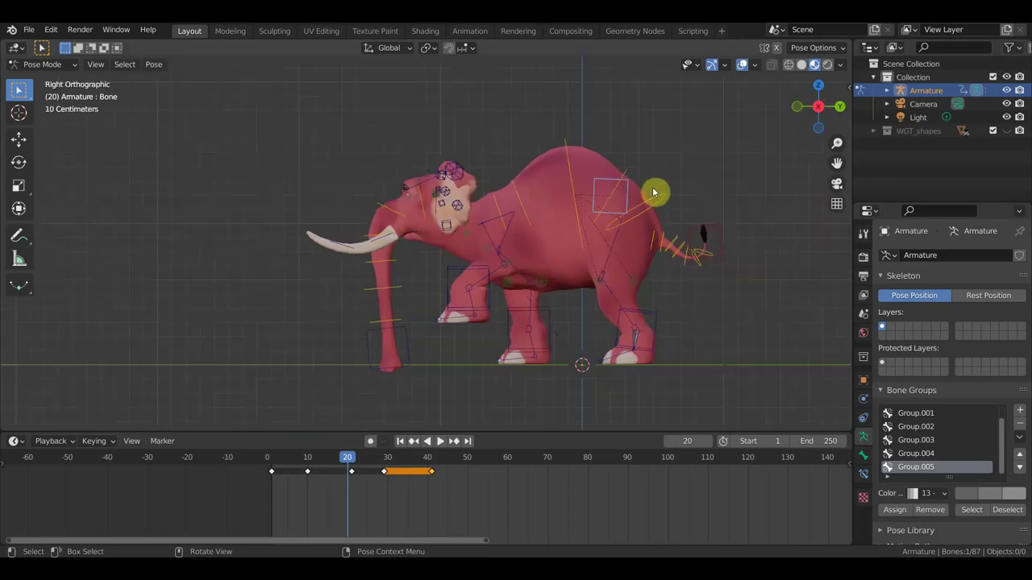
{"action": "key", "text": "g"}
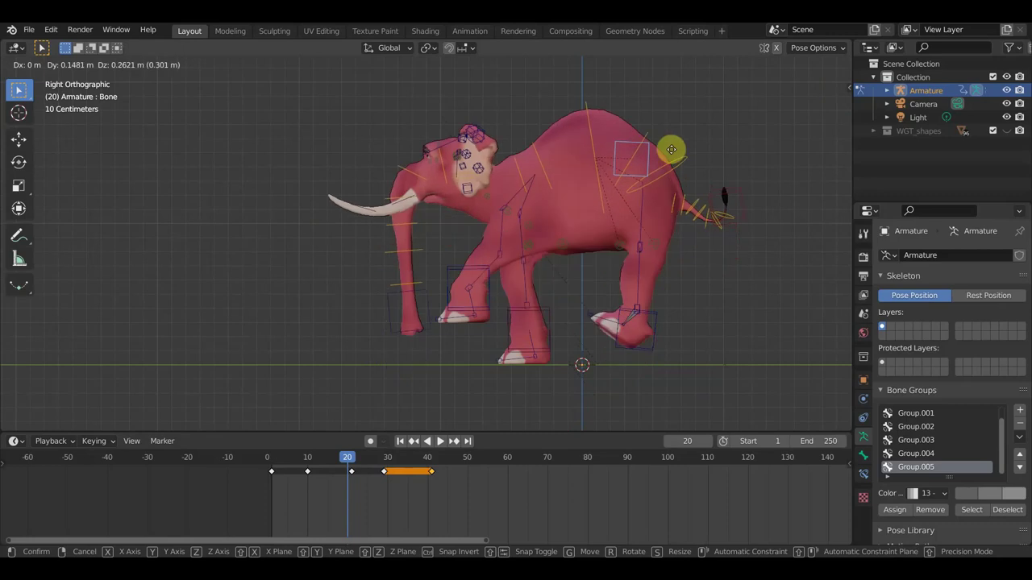
{"action": "key", "text": "y"}
{"action": "left_click", "coordinate": [645, 202]}
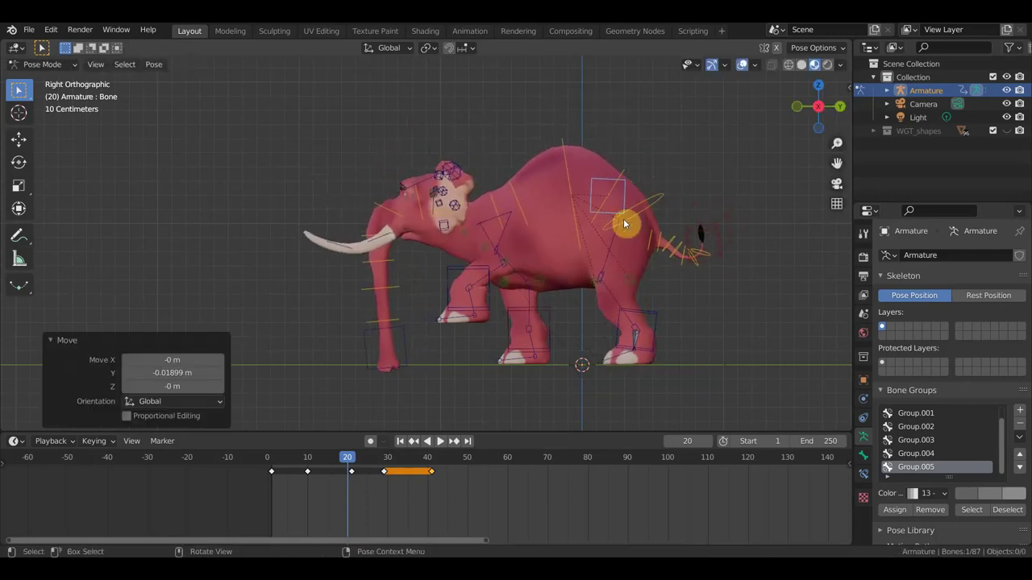
Tilt the elephant's head down 14° and swing the trunk base 18.1°
{"action": "left_click", "coordinate": [570, 188]}
{"action": "key", "text": "r"}
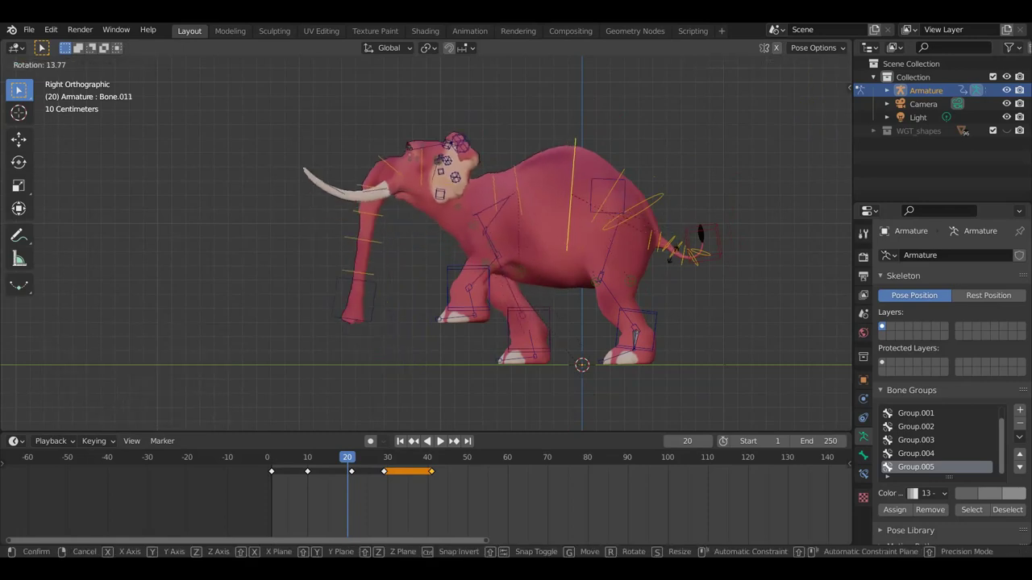
{"action": "left_click", "coordinate": [699, 201]}
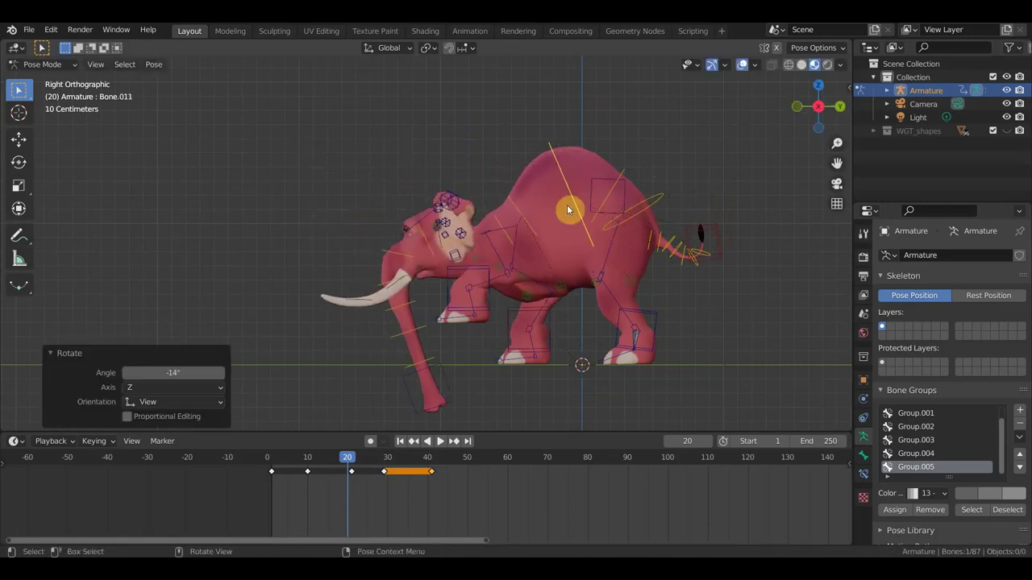
{"action": "left_click", "coordinate": [517, 209]}
{"action": "key", "text": "r"}
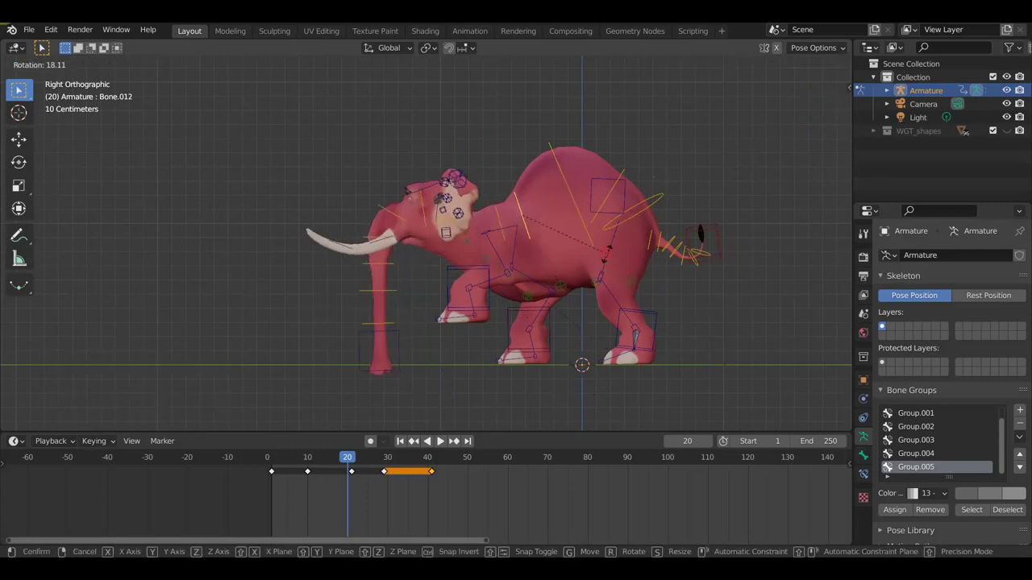
{"action": "left_click", "coordinate": [479, 232]}
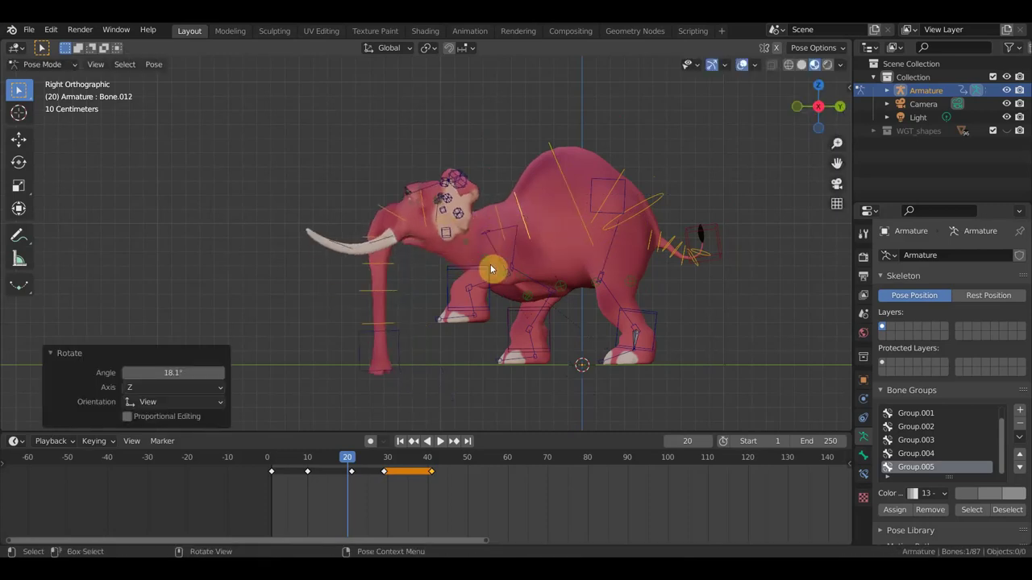
Move the front and hind foot controls into a walking stride, planting the front foot lower and forward
{"action": "left_click", "coordinate": [490, 301]}
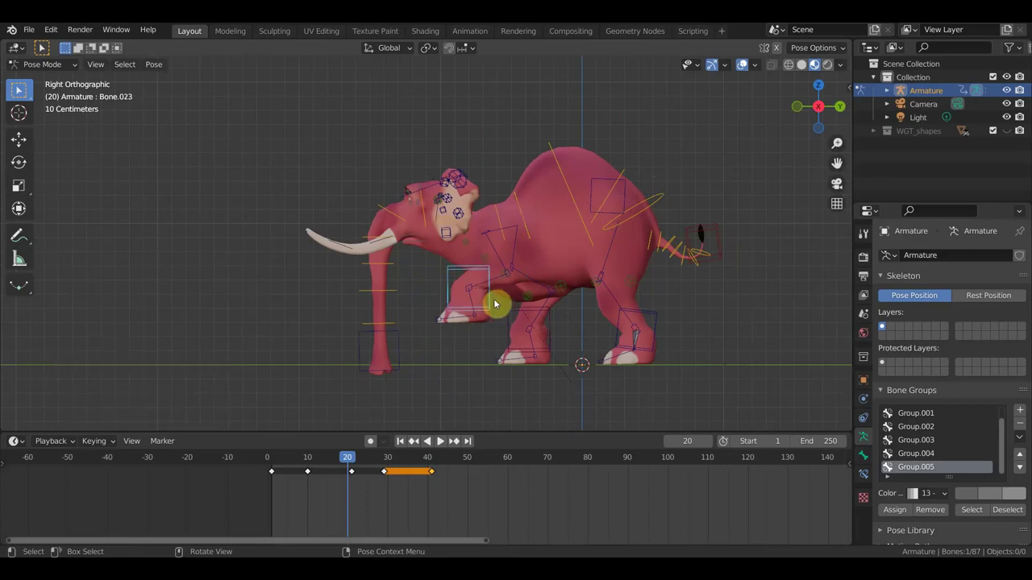
{"action": "key", "text": "g"}
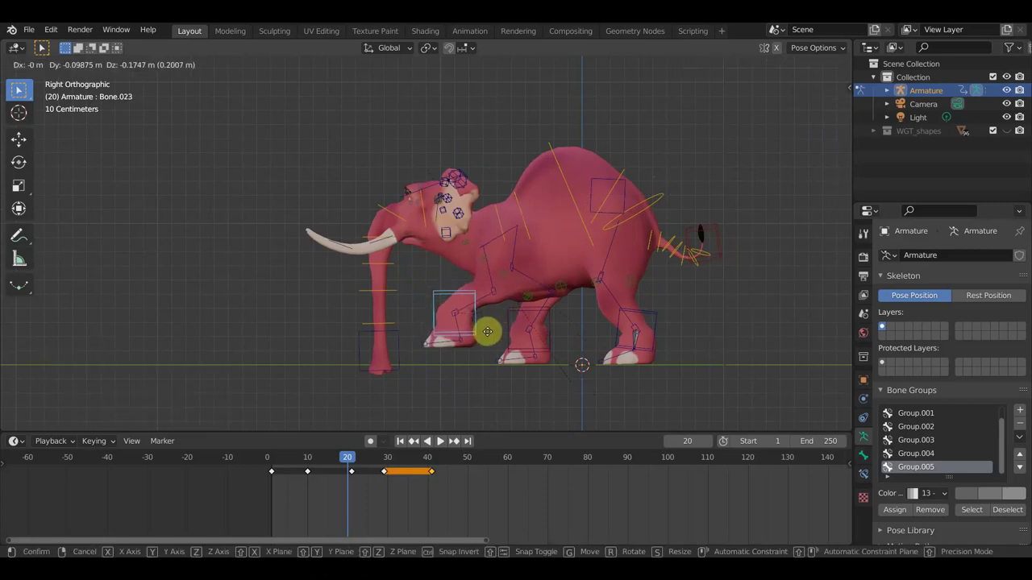
{"action": "left_click", "coordinate": [483, 353]}
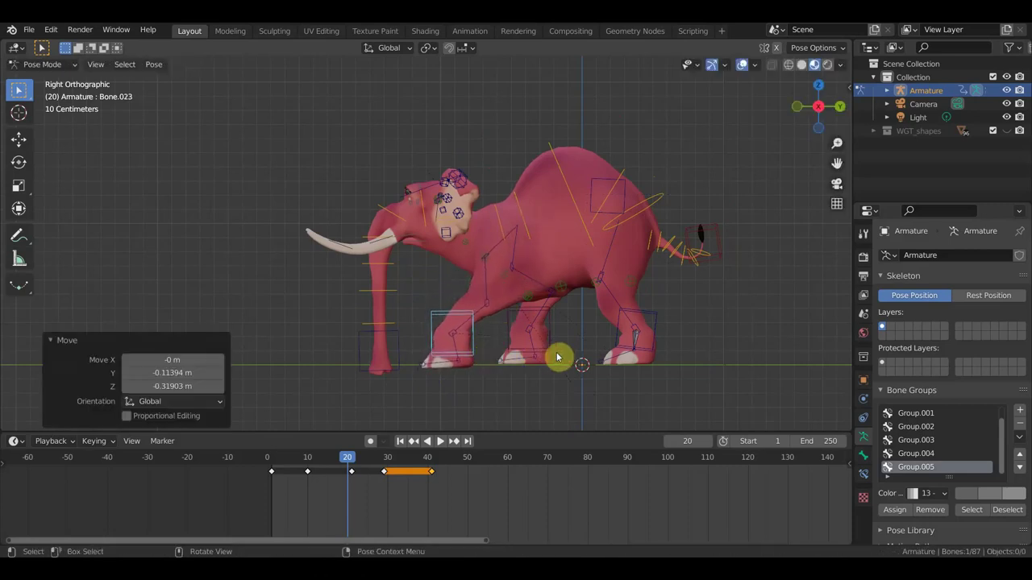
{"action": "left_click", "coordinate": [556, 353]}
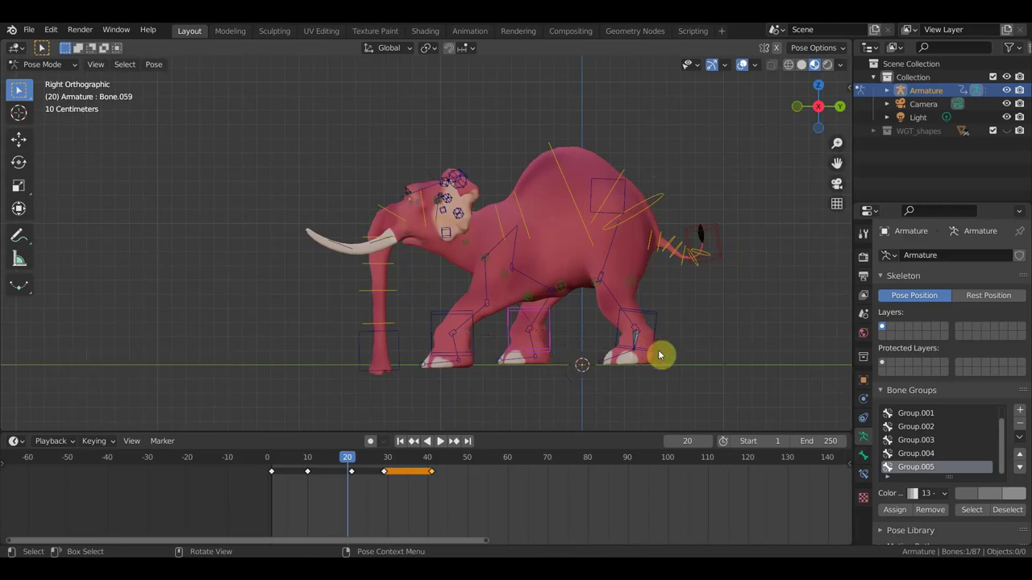
{"action": "key", "text": "g"}
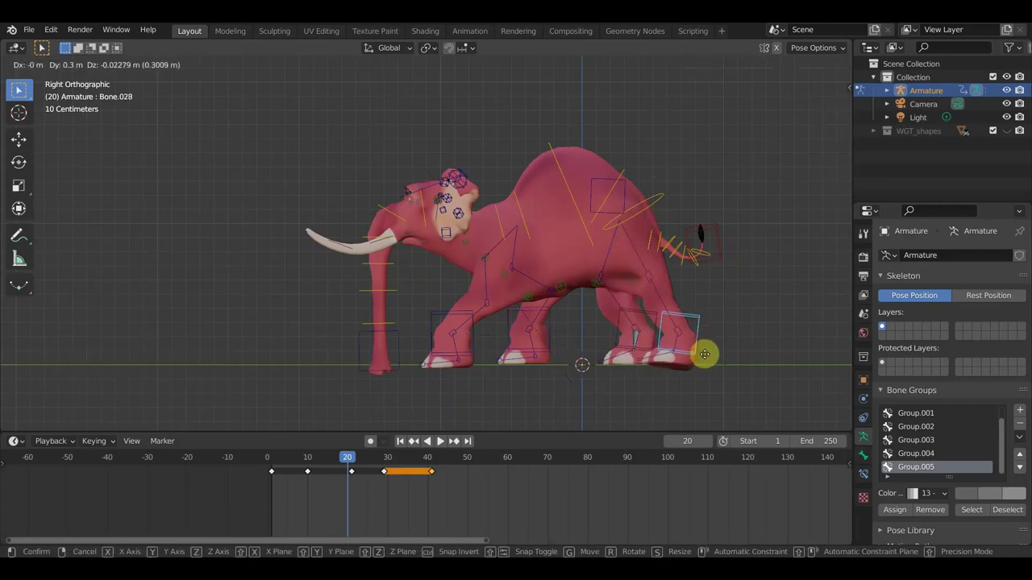
{"action": "left_click", "coordinate": [696, 349]}
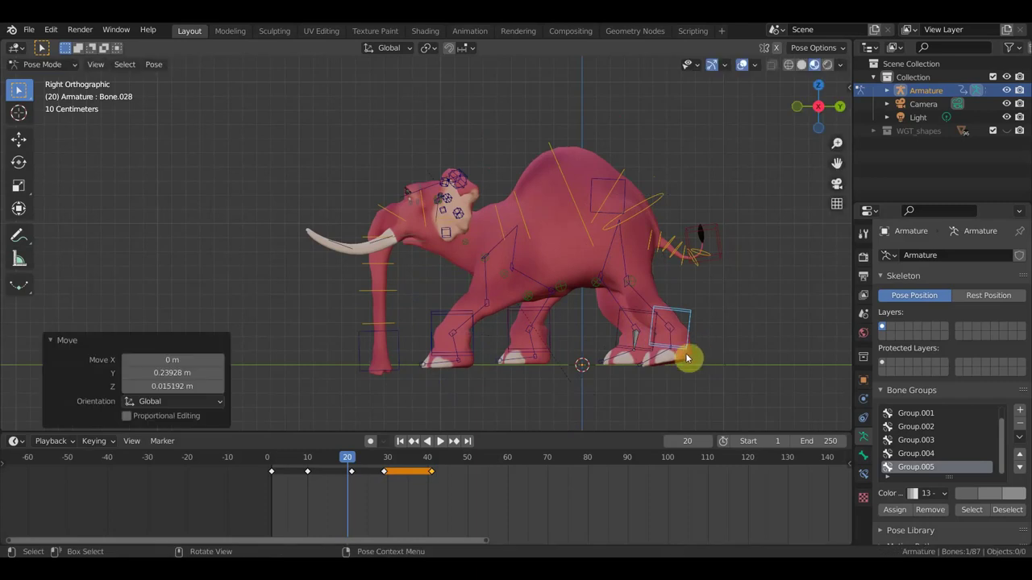
{"action": "left_click", "coordinate": [619, 353]}
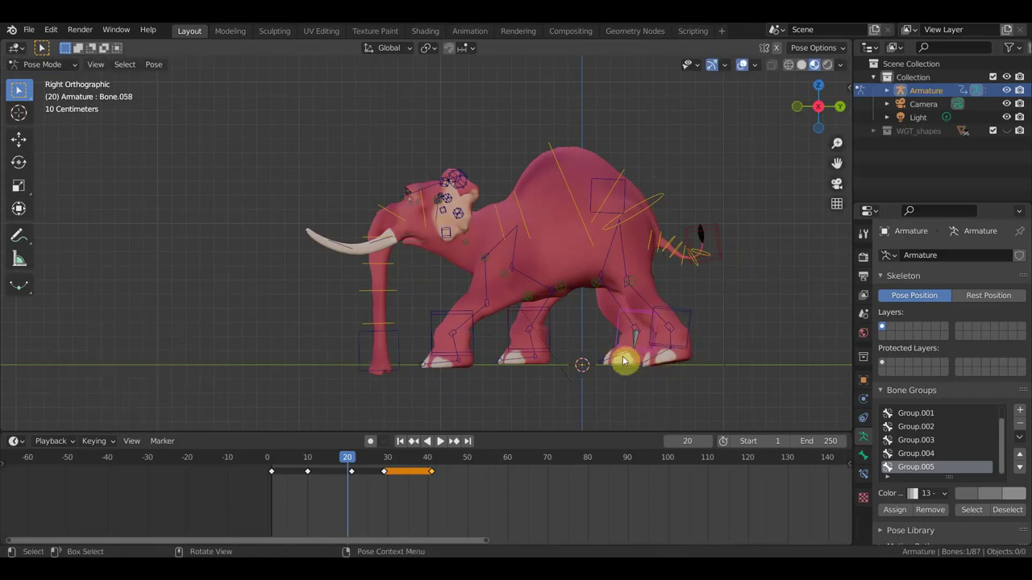
{"action": "key", "text": "g"}
{"action": "left_click", "coordinate": [596, 356]}
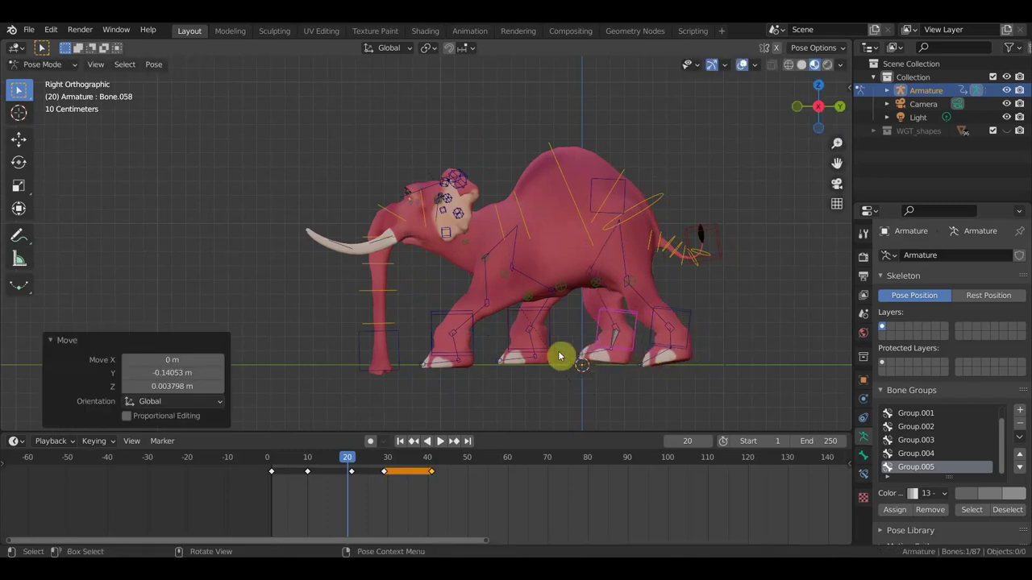
{"action": "mouse_move", "coordinate": [556, 317]}
{"action": "middle_mouse_down"}
{"action": "mouse_move", "coordinate": [661, 332]}
{"action": "mouse_move", "coordinate": [788, 321]}
{"action": "middle_mouse_up"}
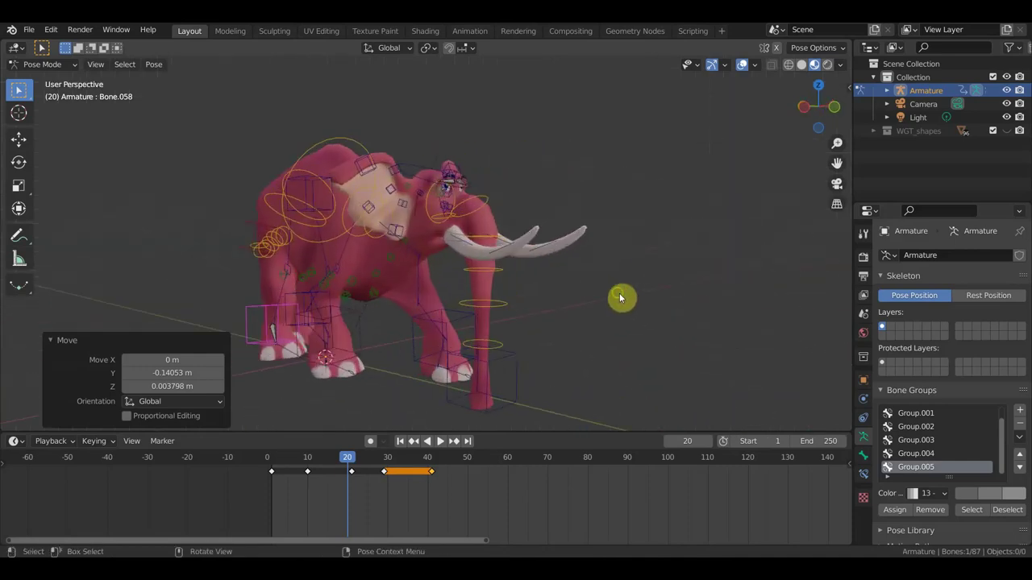
Rotate the first three trunk segments upward
{"action": "middle_click_drag", "start_coordinate": [631, 304], "coordinate": [716, 285]}
{"action": "scroll", "coordinate": [685, 285], "scroll_direction": "up", "scroll_amount": 2}
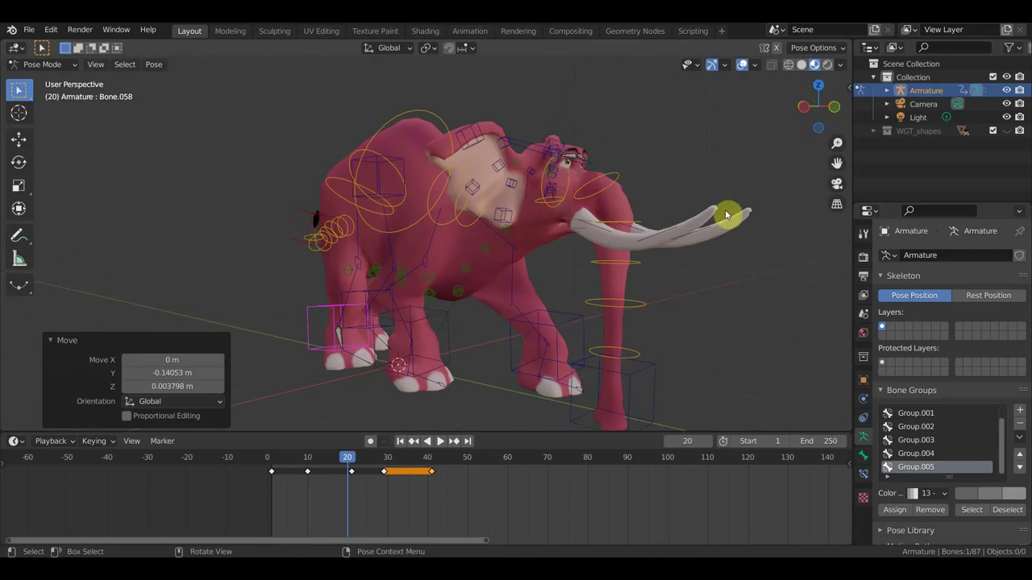
{"action": "mouse_move", "coordinate": [594, 179]}
{"action": "middle_mouse_down"}
{"action": "mouse_move", "coordinate": [663, 210]}
{"action": "mouse_move", "coordinate": [668, 202]}
{"action": "middle_mouse_up"}
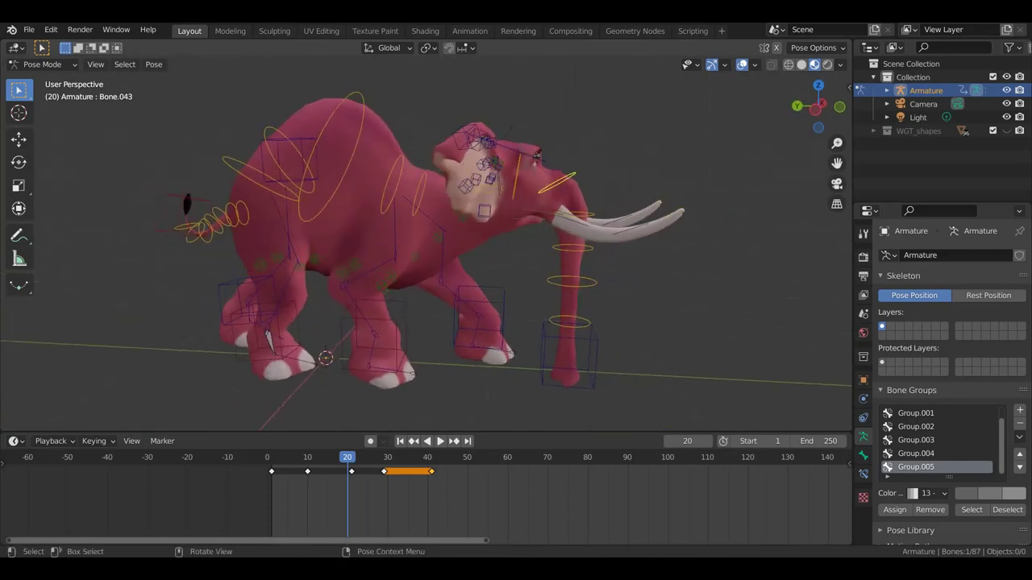
{"action": "key", "text": "r"}
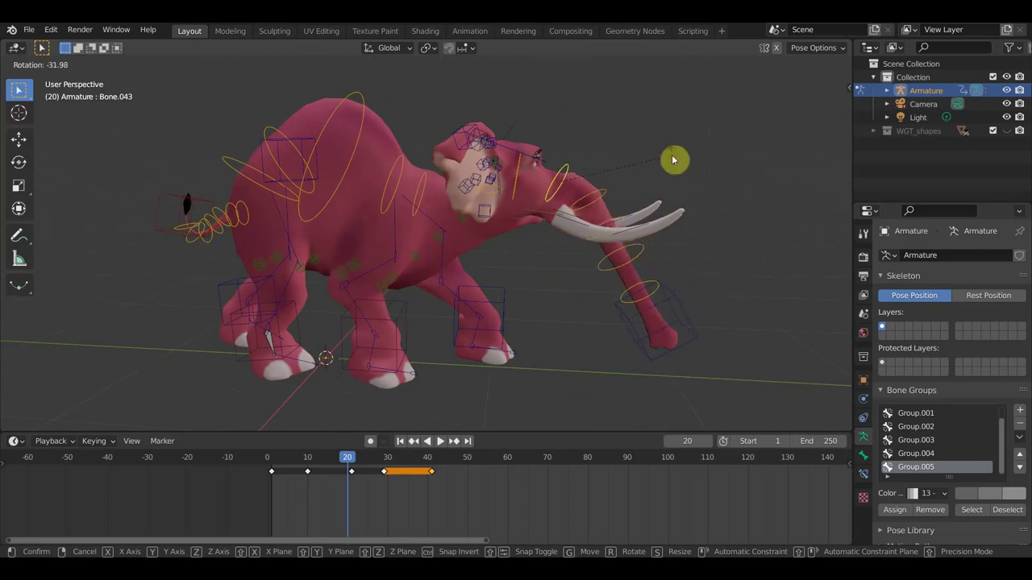
{"action": "left_click", "coordinate": [633, 183]}
{"action": "left_click", "coordinate": [633, 193]}
{"action": "key", "text": "r"}
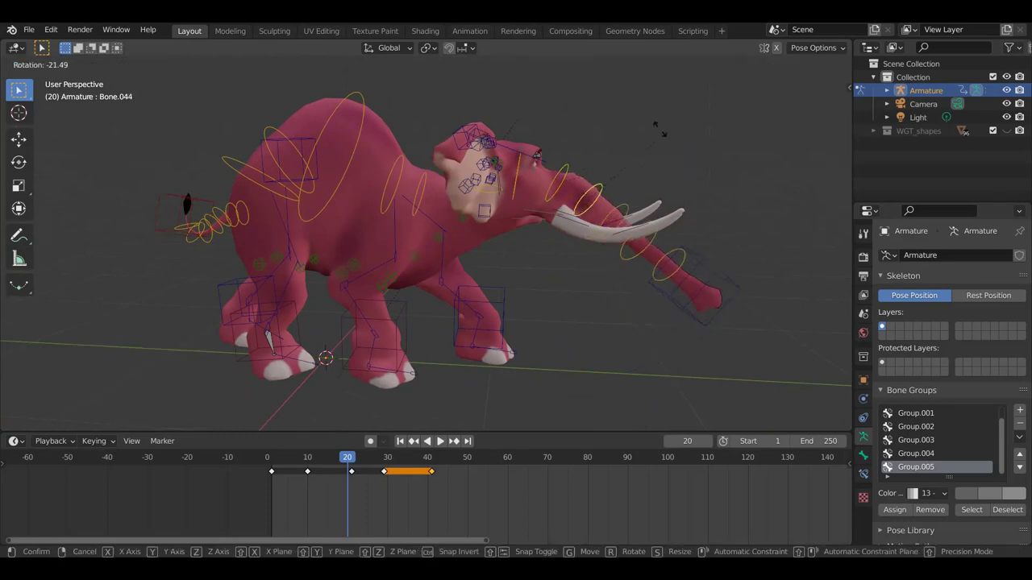
{"action": "left_click", "coordinate": [651, 93]}
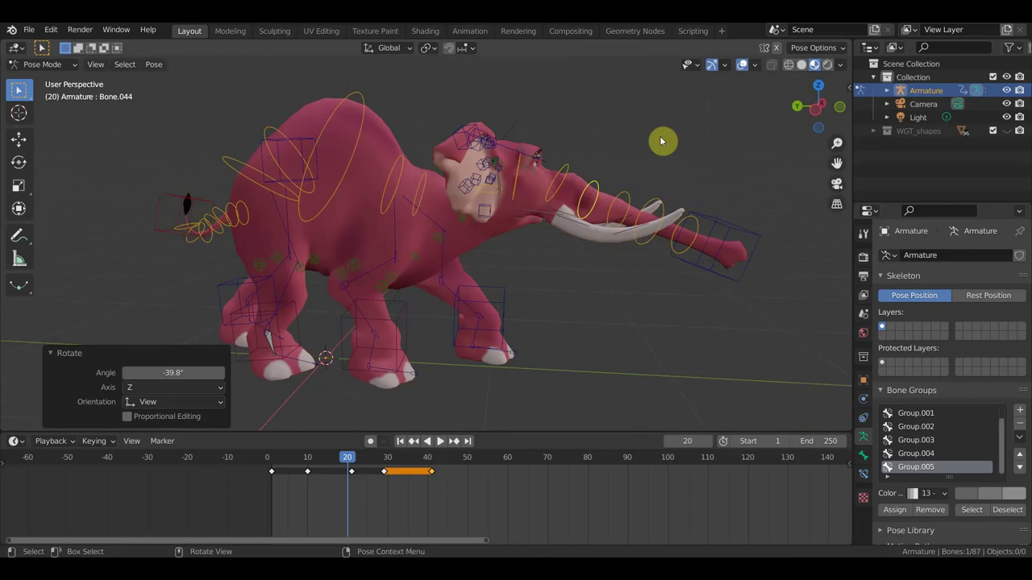
{"action": "left_click", "coordinate": [676, 205]}
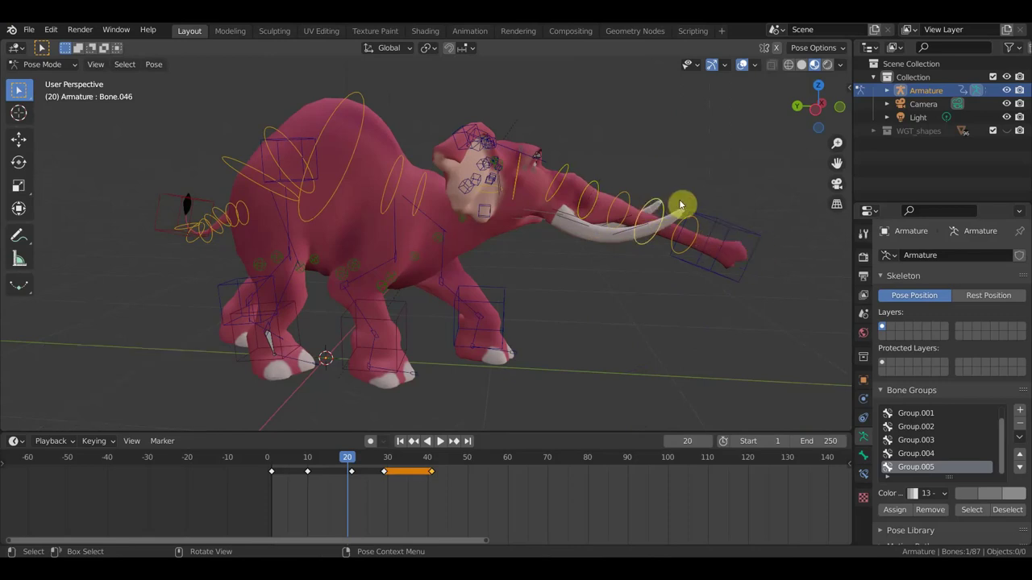
{"action": "key", "text": "r"}
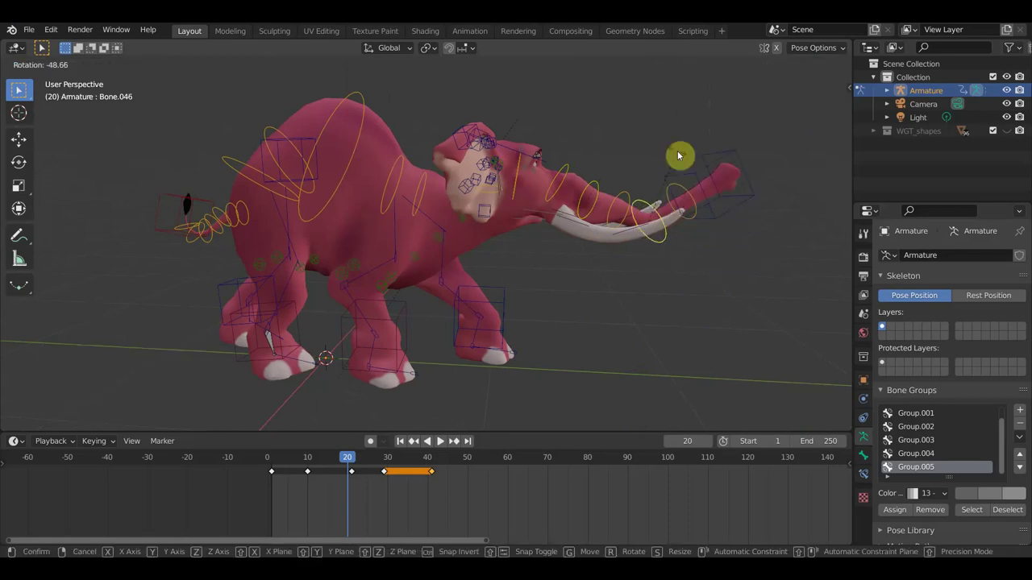
{"action": "left_click", "coordinate": [676, 151]}
Bend the next trunk segment and the tip segment further upward
{"action": "left_click", "coordinate": [633, 201]}
{"action": "key", "text": "r"}
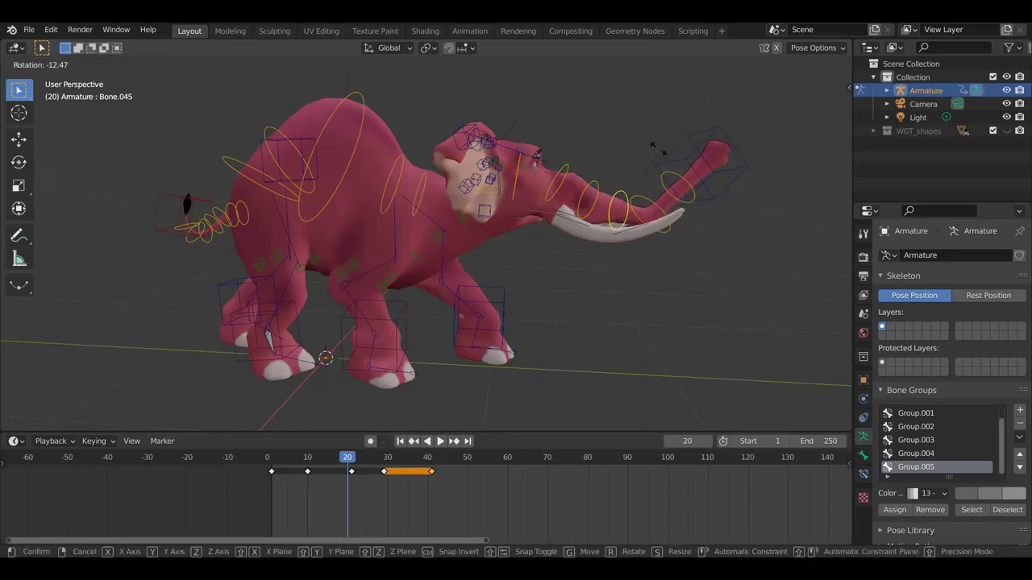
{"action": "left_click", "coordinate": [645, 123]}
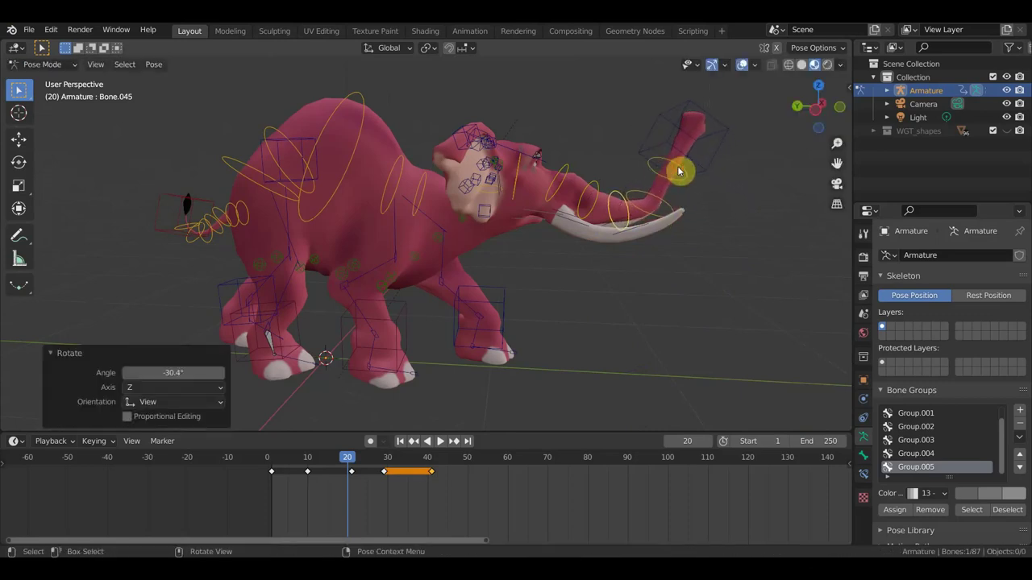
{"action": "left_click", "coordinate": [678, 171]}
{"action": "key", "text": "r"}
{"action": "left_click", "coordinate": [691, 129]}
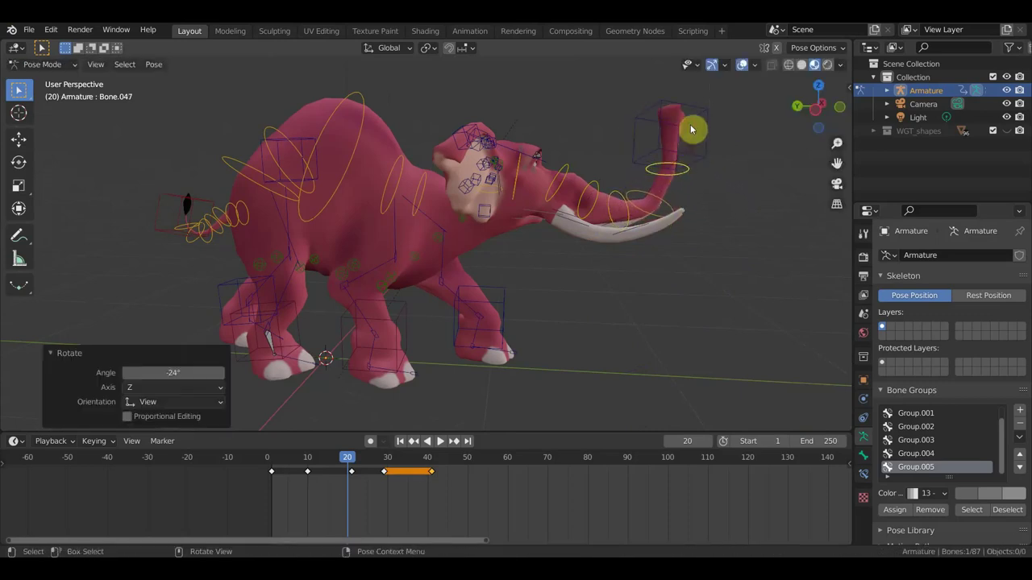
{"action": "key", "text": "r"}
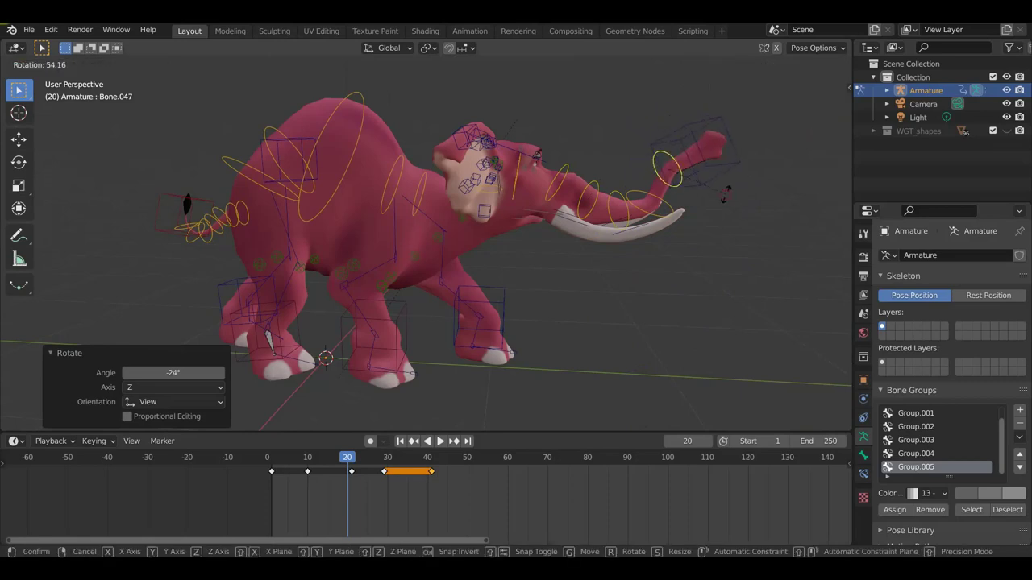
{"action": "left_click", "coordinate": [723, 178]}
Raise the trunk-tip control to Y 0.25585 m, Z 0.16377 m and rotate it 41.5°
{"action": "left_click", "coordinate": [725, 172]}
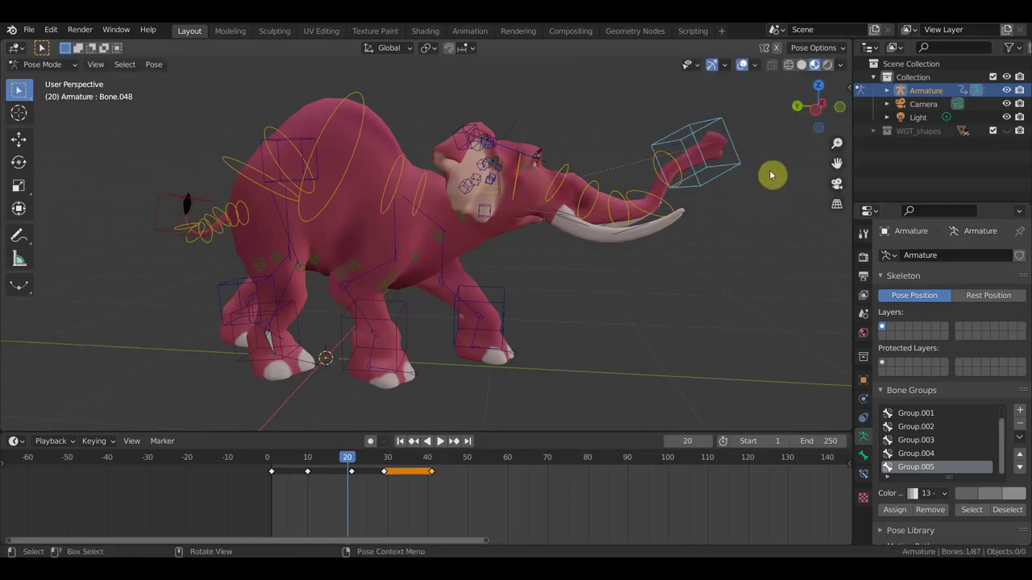
{"action": "key", "text": "g"}
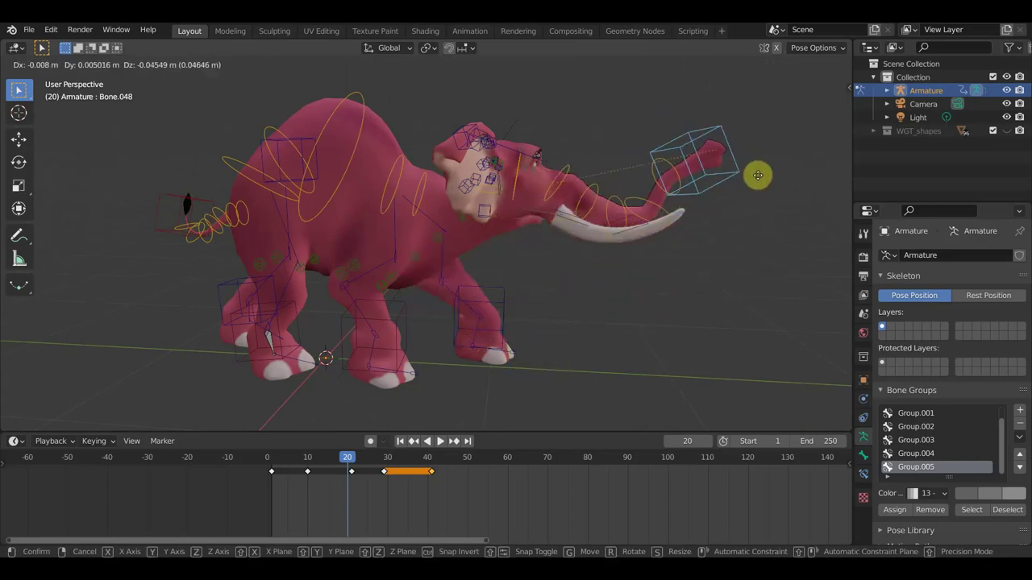
{"action": "left_click", "coordinate": [714, 142]}
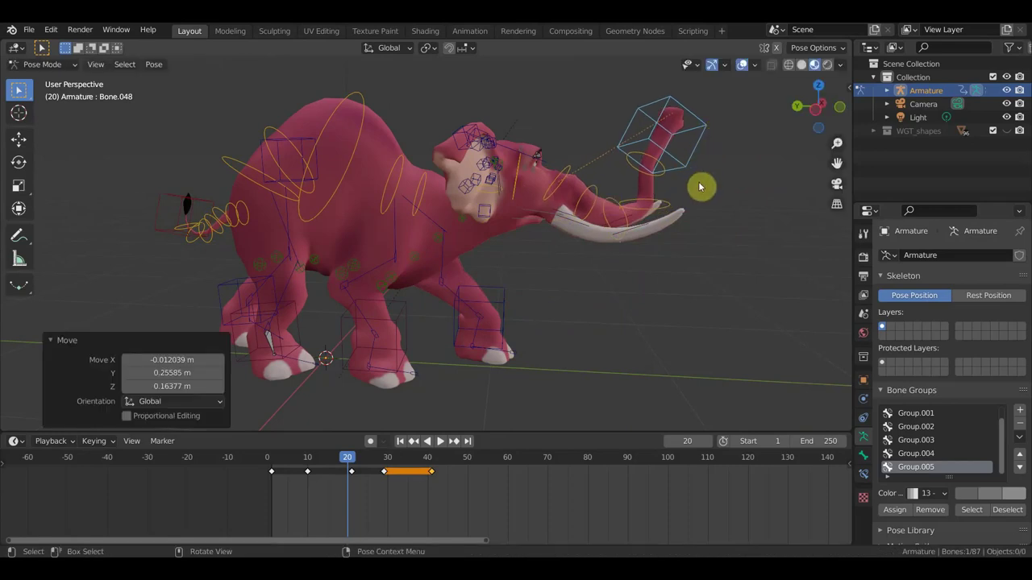
{"action": "key", "text": "r"}
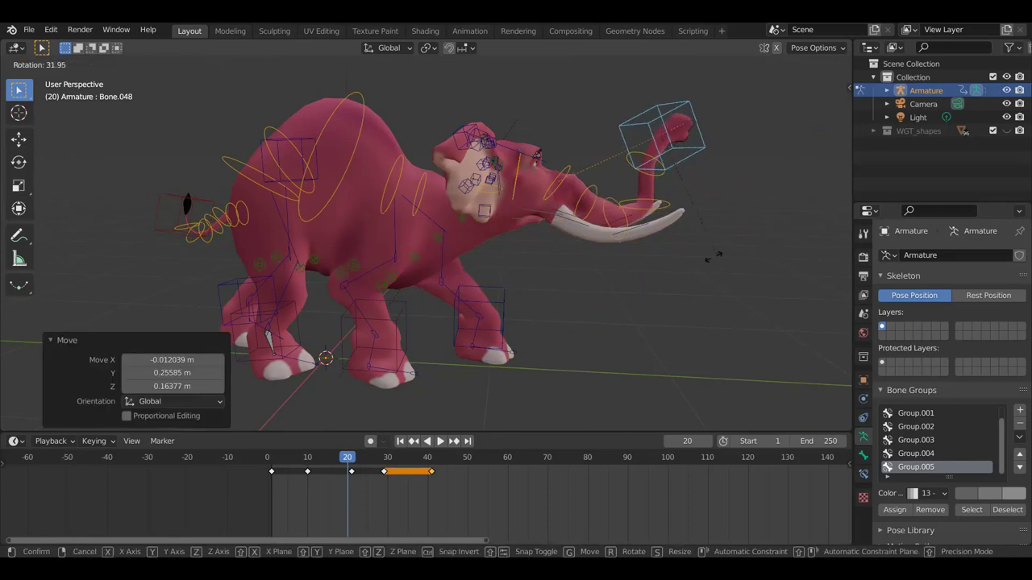
{"action": "left_click", "coordinate": [664, 269]}
{"action": "mouse_move", "coordinate": [664, 269]}
{"action": "middle_mouse_down"}
{"action": "mouse_move", "coordinate": [550, 258]}
{"action": "mouse_move", "coordinate": [666, 233]}
{"action": "middle_mouse_up"}
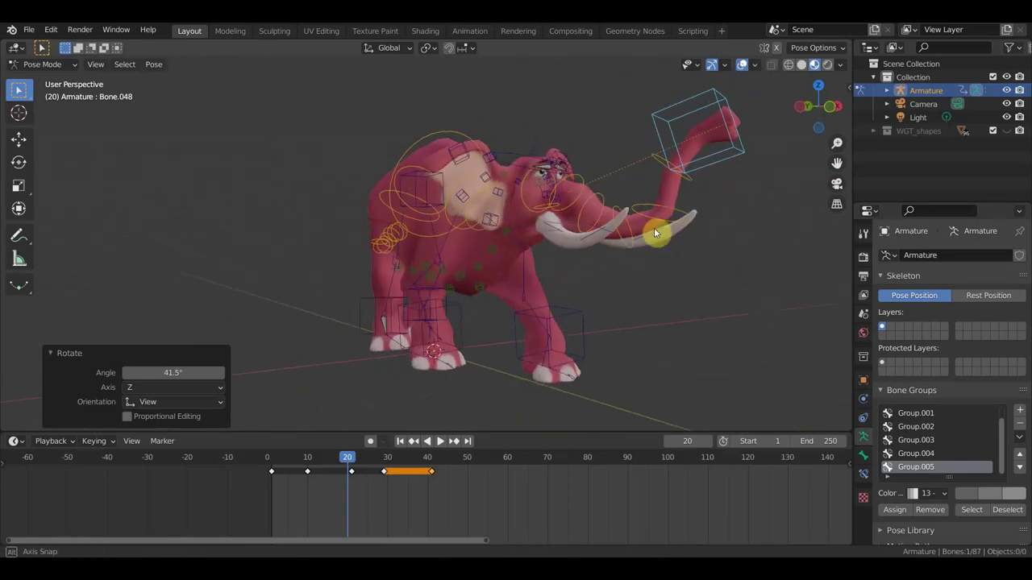
{"action": "middle_click_drag", "start_coordinate": [663, 232], "coordinate": [548, 175]}
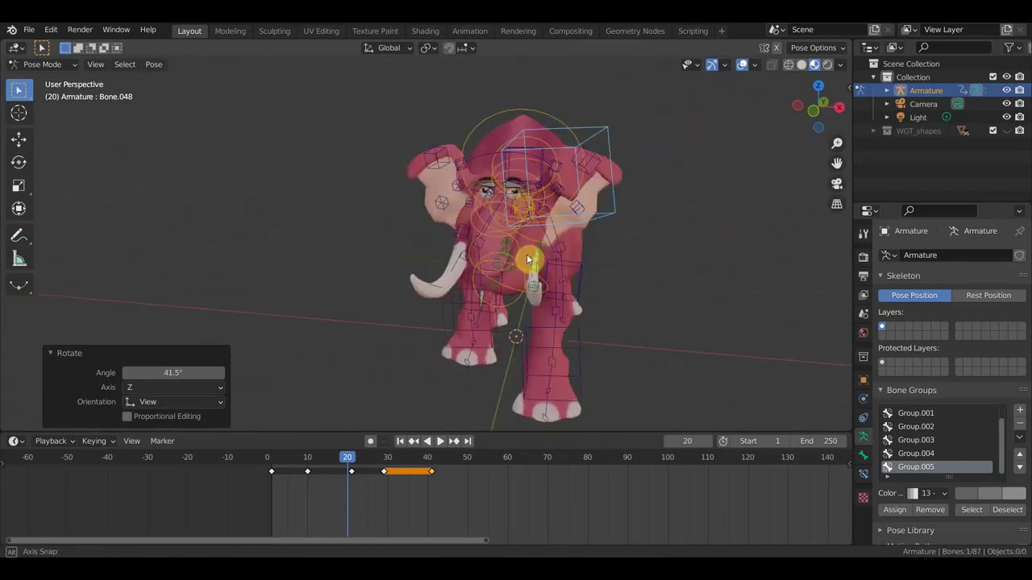
Rotate a trunk bone slightly in the front view
{"action": "left_click", "coordinate": [539, 170]}
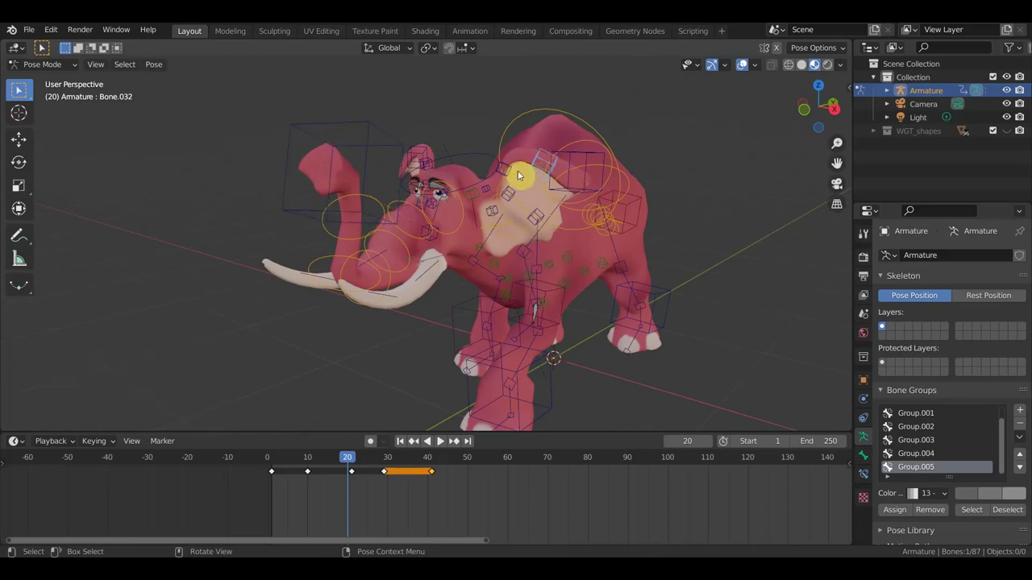
{"action": "middle_click_drag", "start_coordinate": [509, 169], "coordinate": [620, 168]}
{"action": "left_click", "coordinate": [618, 168]}
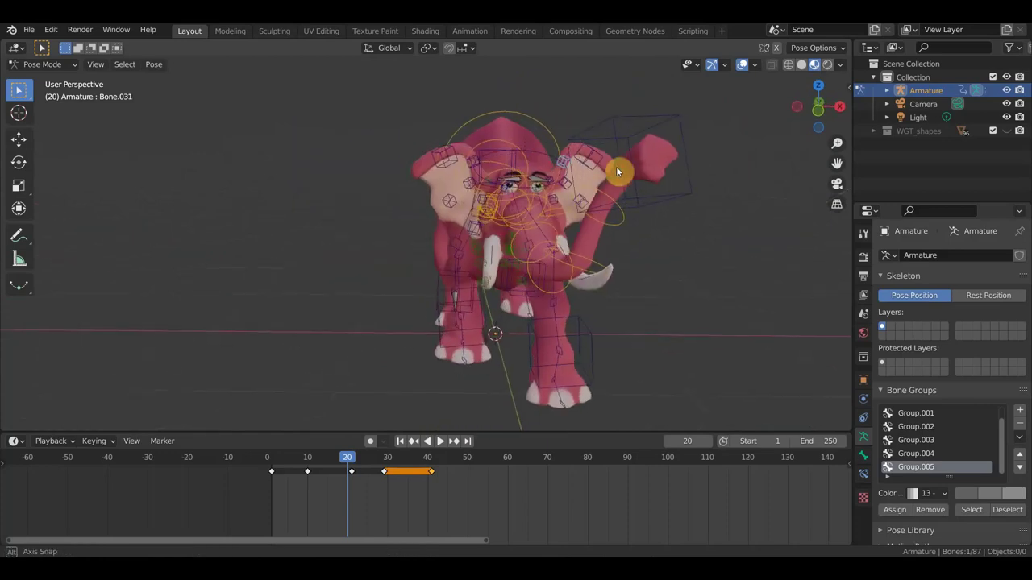
{"action": "key", "text": "r"}
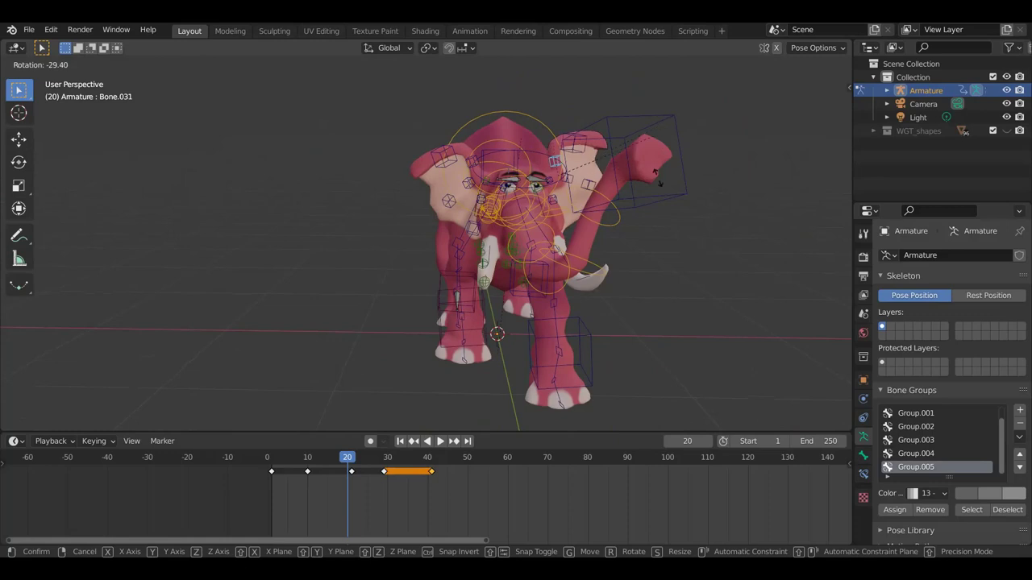
{"action": "left_click", "coordinate": [656, 173]}
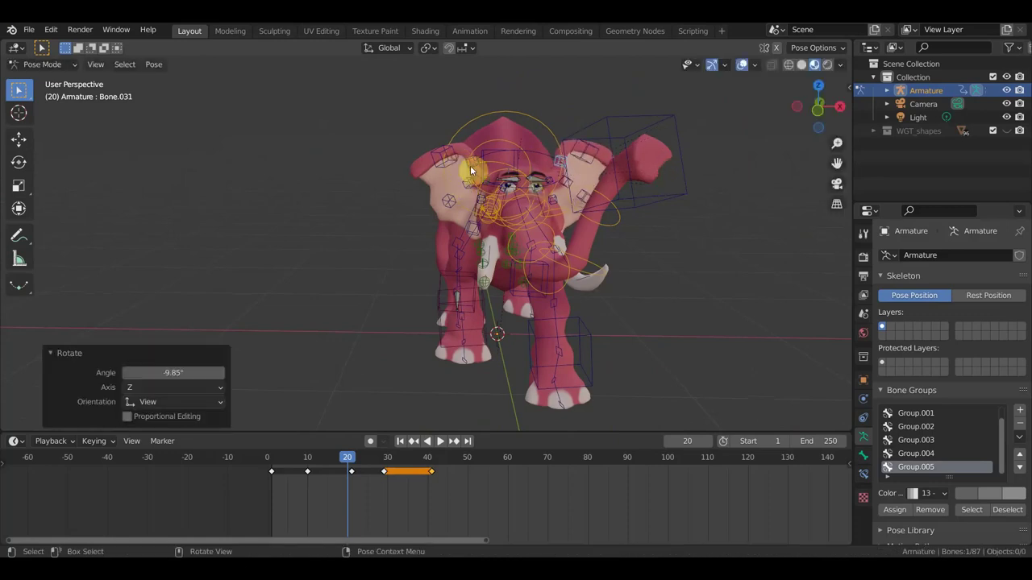
Rotate the elephant's ear bone, including a free trackball rotation
{"action": "left_click", "coordinate": [456, 161]}
{"action": "key", "text": "r"}
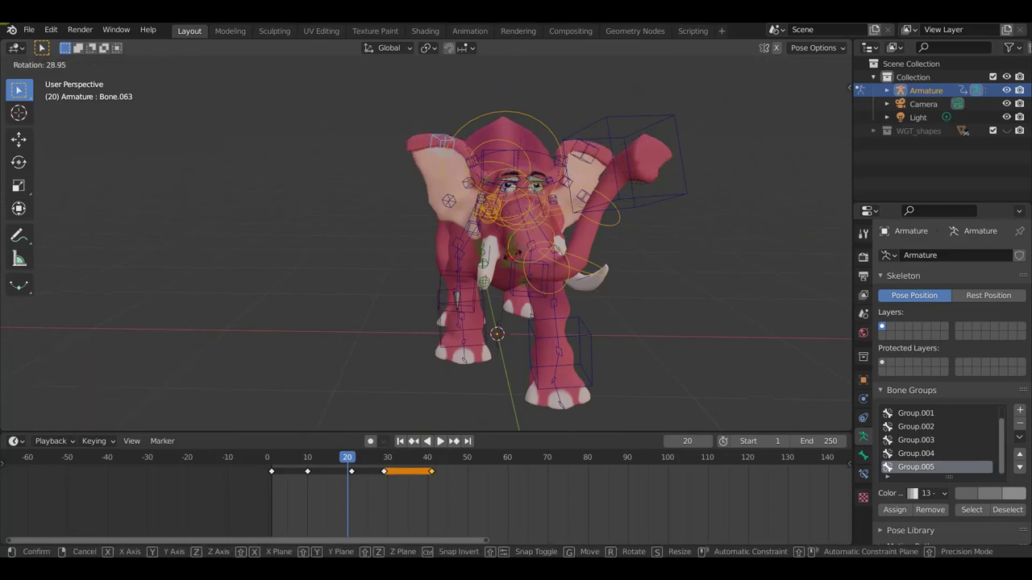
{"action": "key", "text": "Return"}
{"action": "key", "text": "r"}
{"action": "key", "text": "r"}
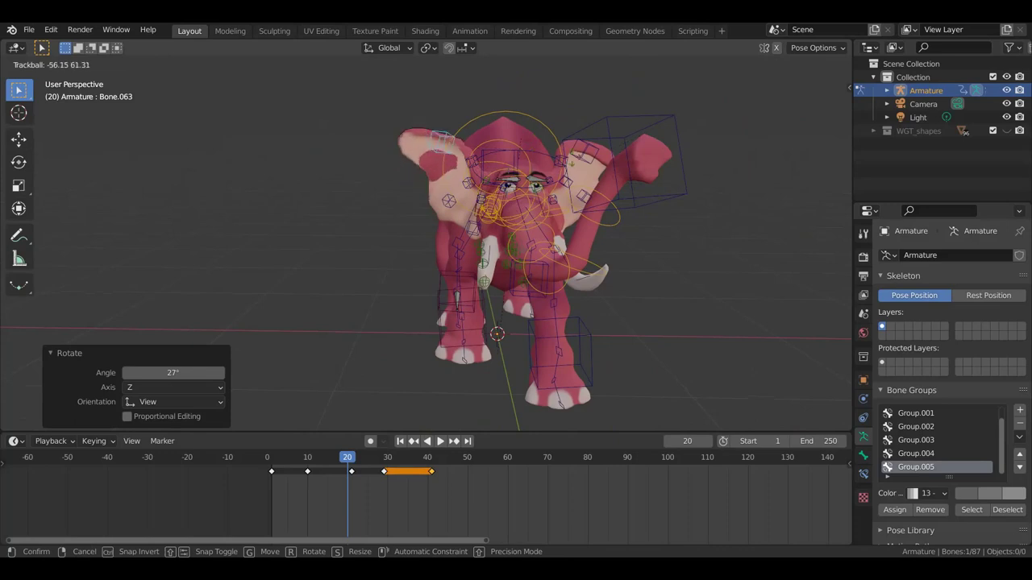
{"action": "left_click", "coordinate": [568, 158]}
{"action": "key", "text": "r"}
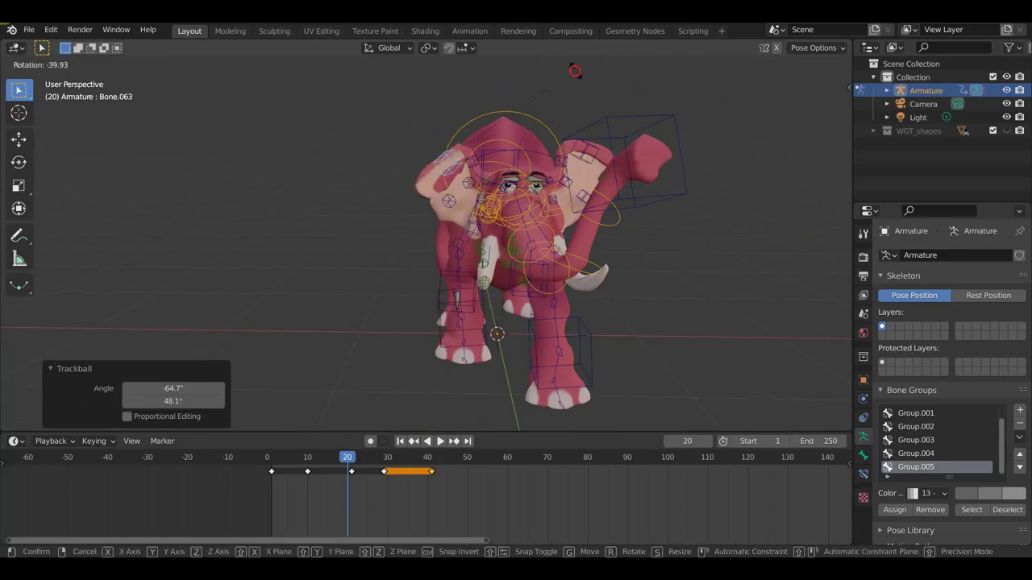
{"action": "left_click", "coordinate": [603, 161]}
Refine the ear angle from the side, ending at a 24.2° view-axis rotation
{"action": "mouse_move", "coordinate": [603, 161]}
{"action": "middle_mouse_down"}
{"action": "mouse_move", "coordinate": [684, 183]}
{"action": "mouse_move", "coordinate": [686, 234]}
{"action": "mouse_move", "coordinate": [629, 274]}
{"action": "middle_mouse_up"}
{"action": "key", "text": "r"}
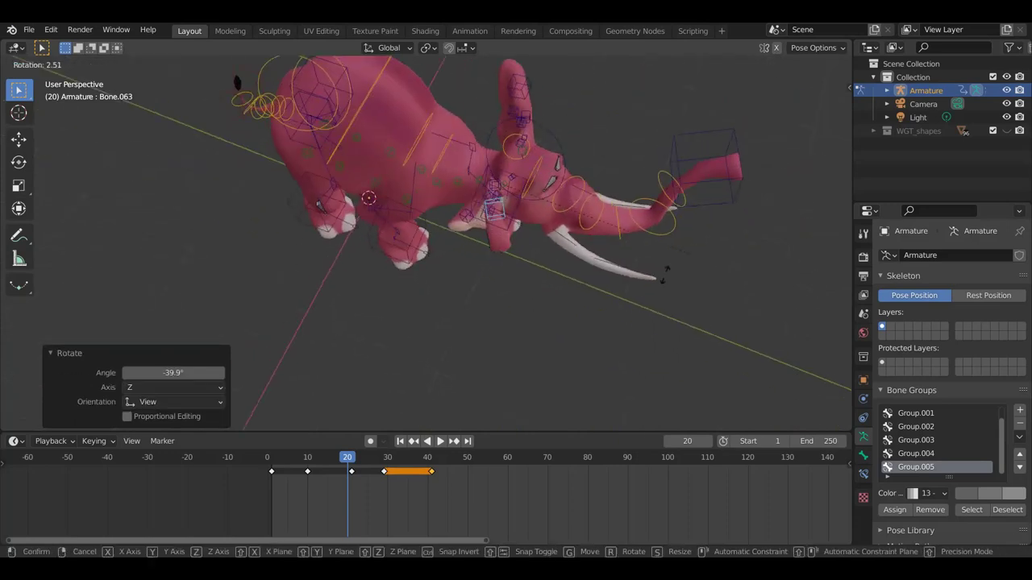
{"action": "left_click", "coordinate": [576, 302]}
{"action": "mouse_move", "coordinate": [575, 302]}
{"action": "middle_mouse_down"}
{"action": "mouse_move", "coordinate": [437, 223]}
{"action": "mouse_move", "coordinate": [596, 193]}
{"action": "mouse_move", "coordinate": [548, 258]}
{"action": "mouse_move", "coordinate": [436, 276]}
{"action": "middle_mouse_up"}
{"action": "key", "text": "r"}
{"action": "left_click", "coordinate": [536, 274]}
{"action": "mouse_move", "coordinate": [405, 268]}
{"action": "middle_mouse_down"}
{"action": "mouse_move", "coordinate": [267, 230]}
{"action": "mouse_move", "coordinate": [297, 245]}
{"action": "middle_mouse_up"}
{"action": "scroll", "coordinate": [348, 250], "scroll_direction": "down", "scroll_amount": 2}
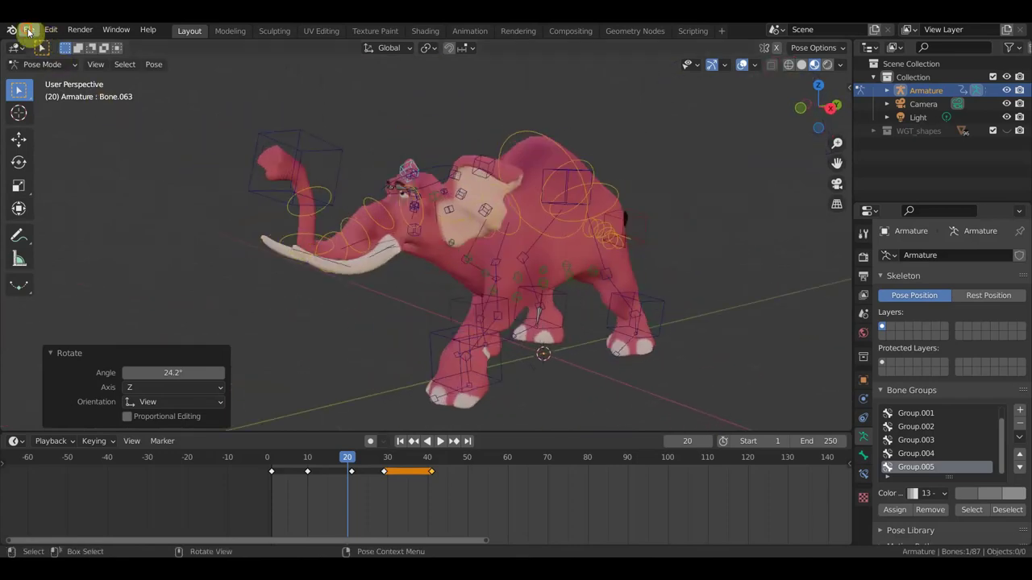
Open the recent Aang rig file without saving the elephant scene, and frame the character
{"action": "left_click", "coordinate": [29, 30]}
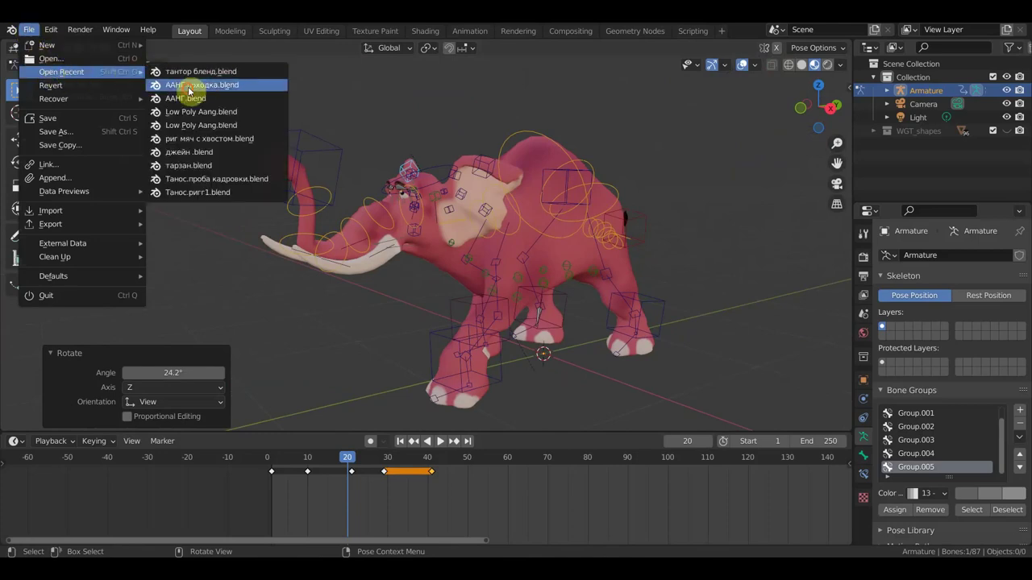
{"action": "left_click", "coordinate": [190, 85]}
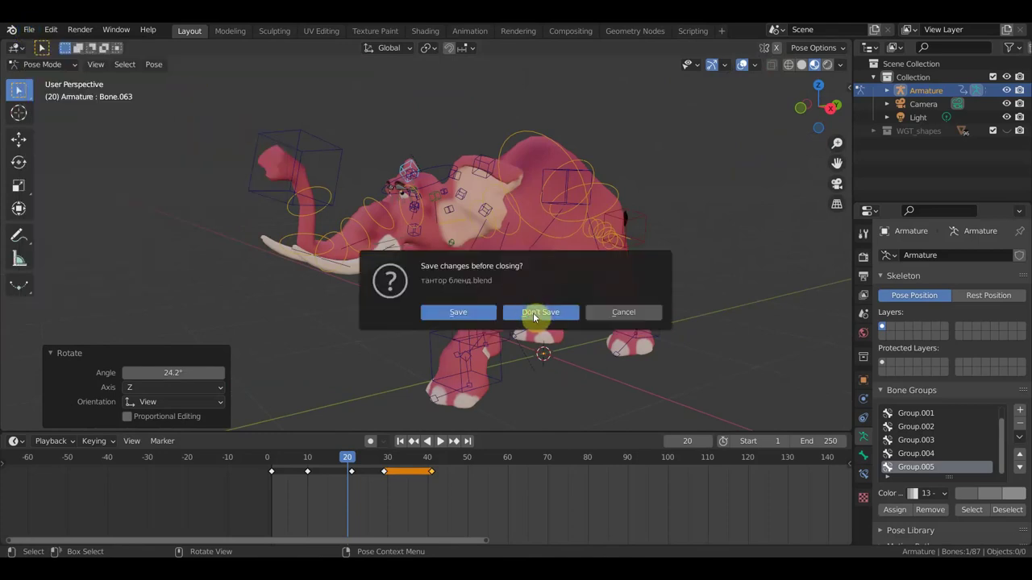
{"action": "left_click", "coordinate": [535, 313]}
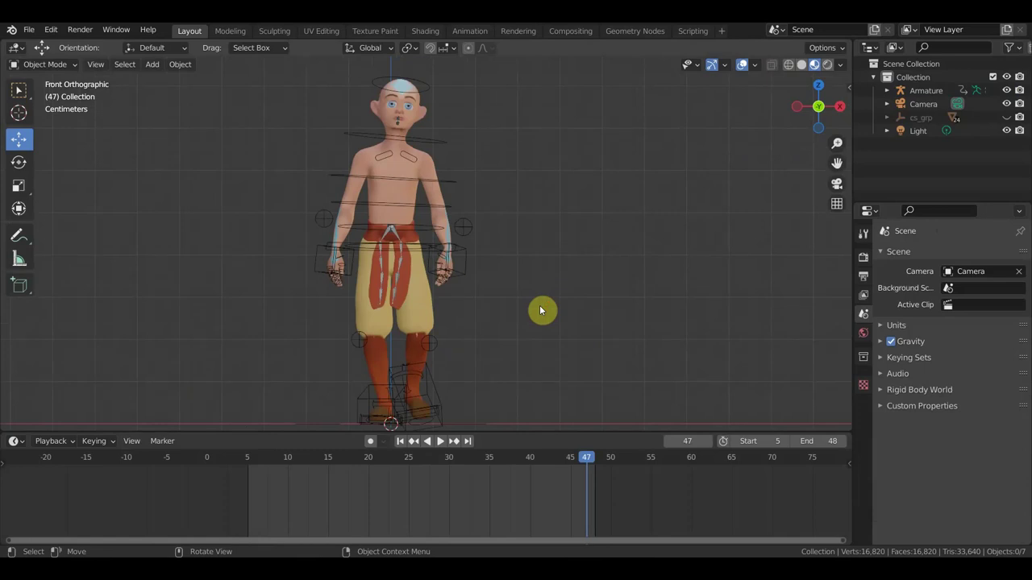
{"action": "middle_click_drag", "start_coordinate": [543, 291], "coordinate": [606, 288], "text": "shift"}
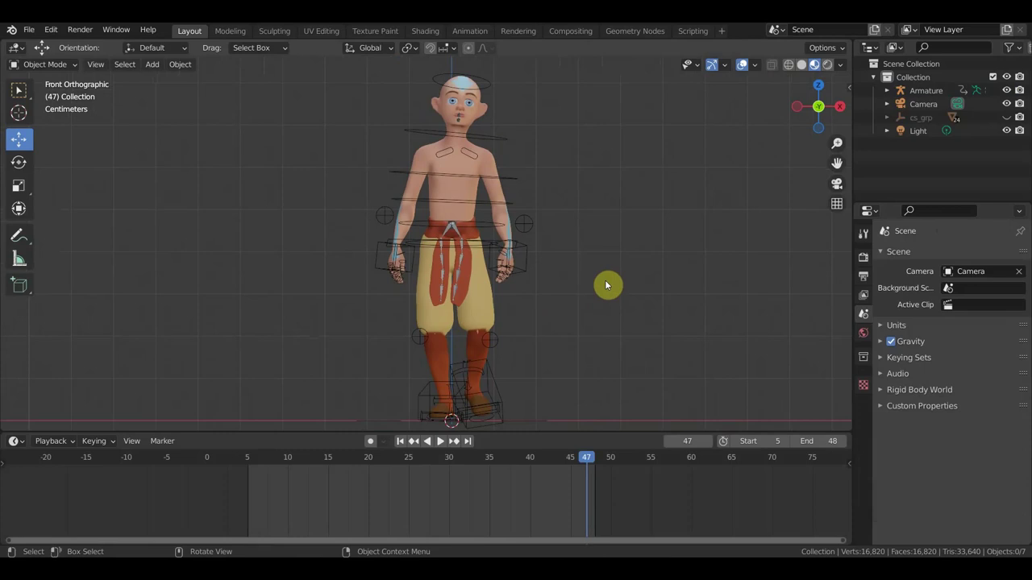
{"action": "mouse_move", "coordinate": [539, 273]}
{"action": "middle_mouse_down"}
{"action": "mouse_move", "coordinate": [658, 285]}
{"action": "mouse_move", "coordinate": [546, 306]}
{"action": "mouse_move", "coordinate": [427, 305]}
{"action": "mouse_move", "coordinate": [625, 272]}
{"action": "mouse_move", "coordinate": [334, 271]}
{"action": "mouse_move", "coordinate": [582, 266]}
{"action": "mouse_move", "coordinate": [421, 263]}
{"action": "middle_mouse_up"}
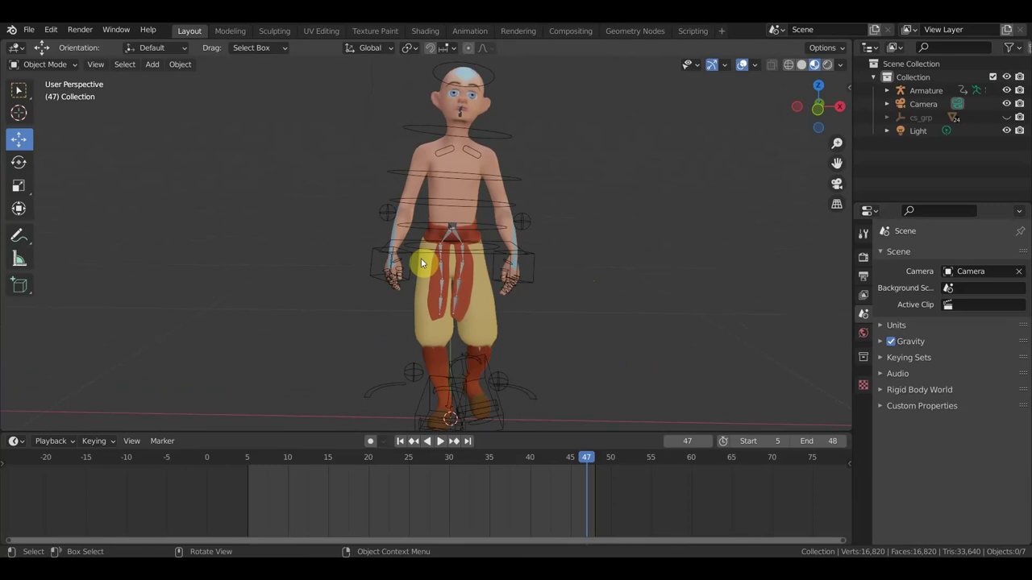
{"action": "key", "text": "KP_3"}
{"action": "key", "text": "KP_1"}
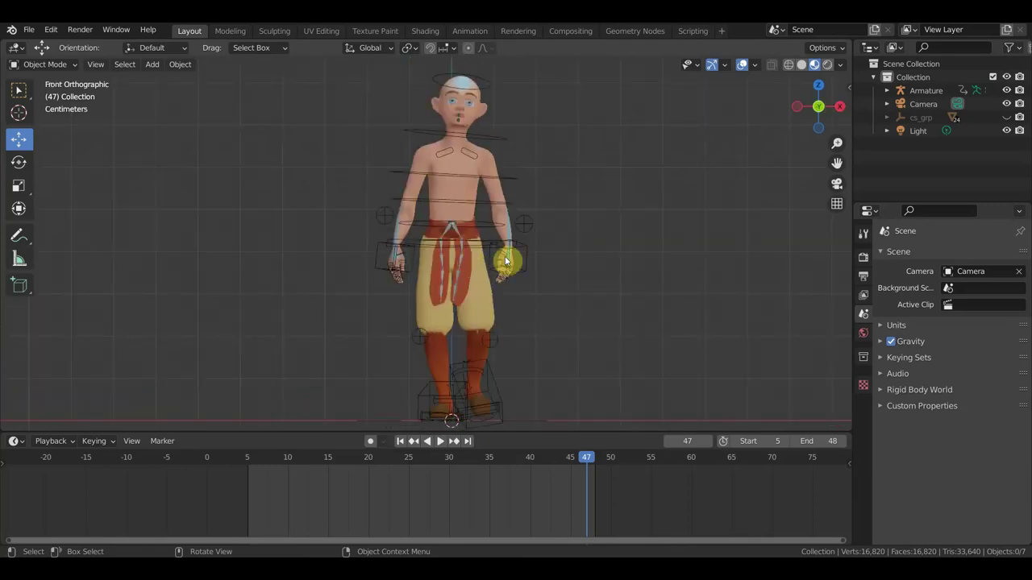
Hide the overlays and play the walk cycle, watching it from several angles before stopping
{"action": "left_click", "coordinate": [743, 66]}
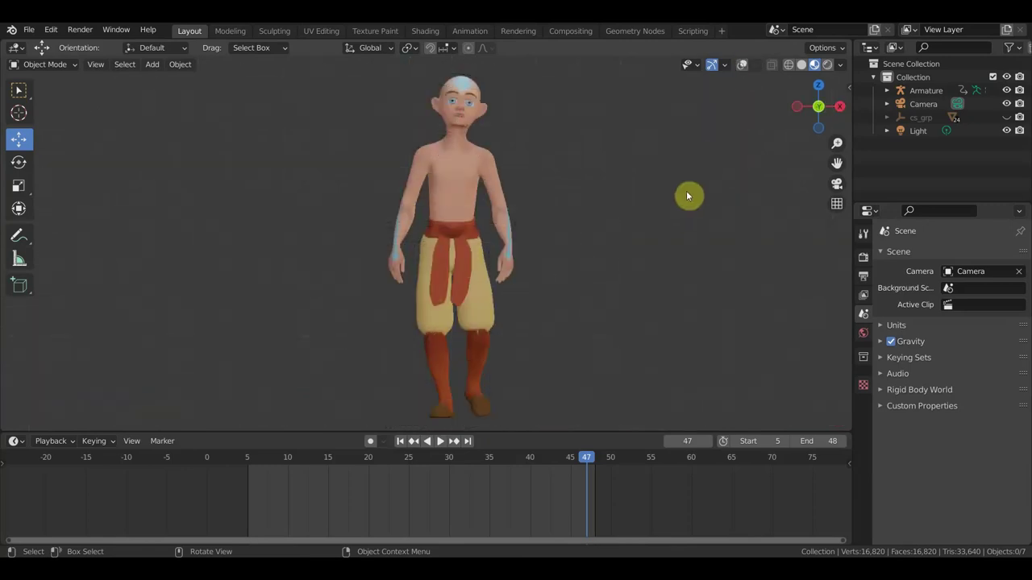
{"action": "key", "text": "space"}
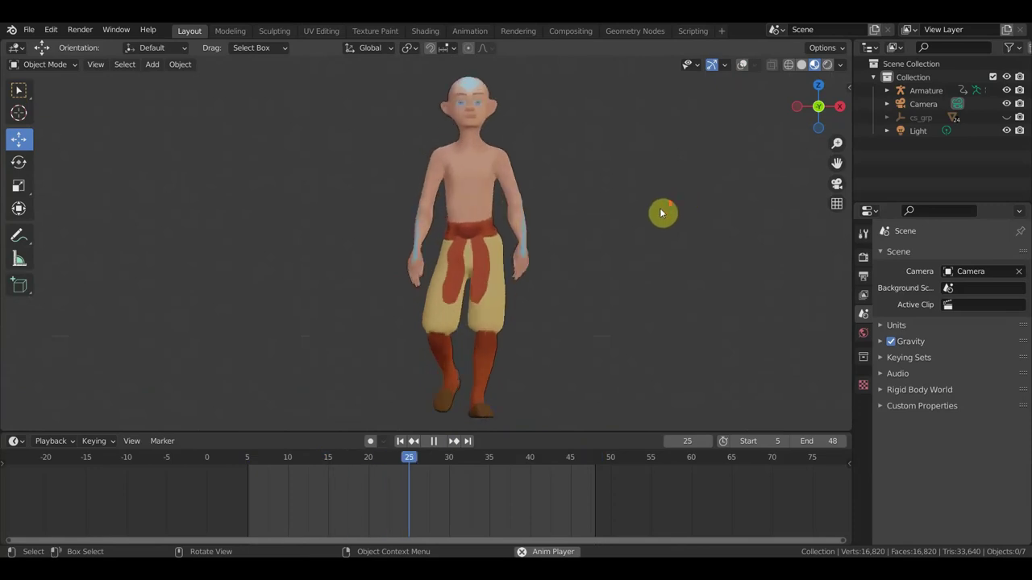
{"action": "middle_click_drag", "start_coordinate": [631, 221], "coordinate": [529, 233]}
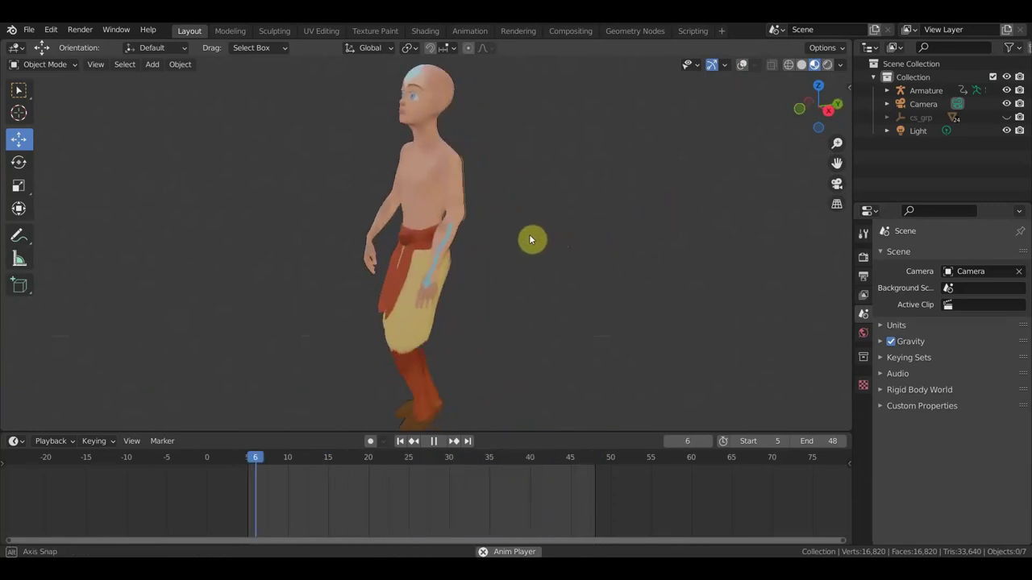
{"action": "middle_click_drag", "start_coordinate": [529, 233], "coordinate": [615, 231]}
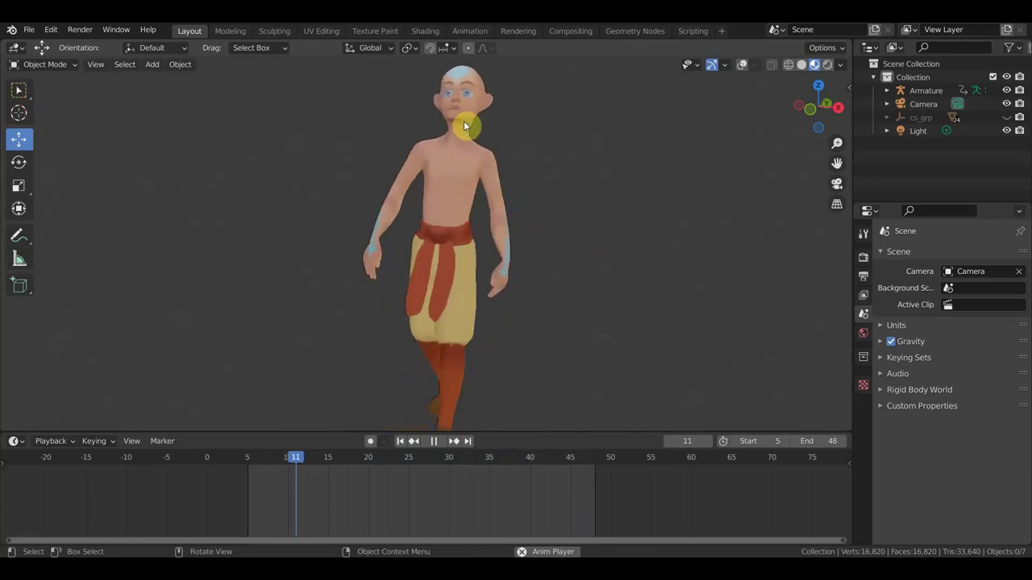
{"action": "key", "text": "space"}
Show the rig overlays again and select the character's armature
{"action": "left_click", "coordinate": [741, 64]}
{"action": "scroll", "coordinate": [588, 161], "scroll_direction": "up", "scroll_amount": 3}
{"action": "mouse_move", "coordinate": [560, 166]}
{"action": "middle_mouse_down"}
{"action": "mouse_move", "coordinate": [459, 216]}
{"action": "mouse_move", "coordinate": [495, 277]}
{"action": "middle_mouse_up"}
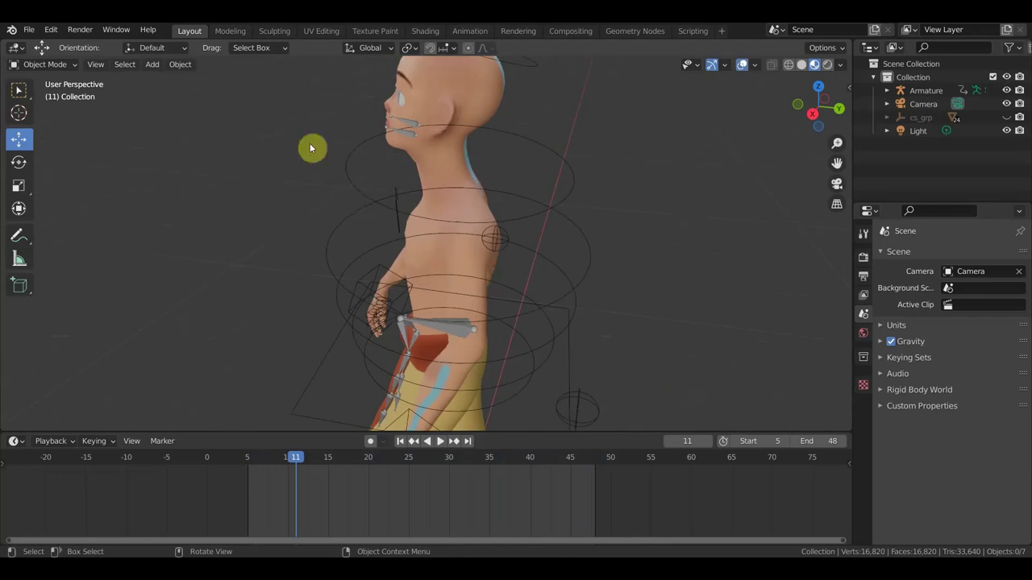
{"action": "left_click", "coordinate": [356, 169]}
Switch the armature to Pose Mode and zoom in on a right-side view
{"action": "left_click", "coordinate": [55, 65]}
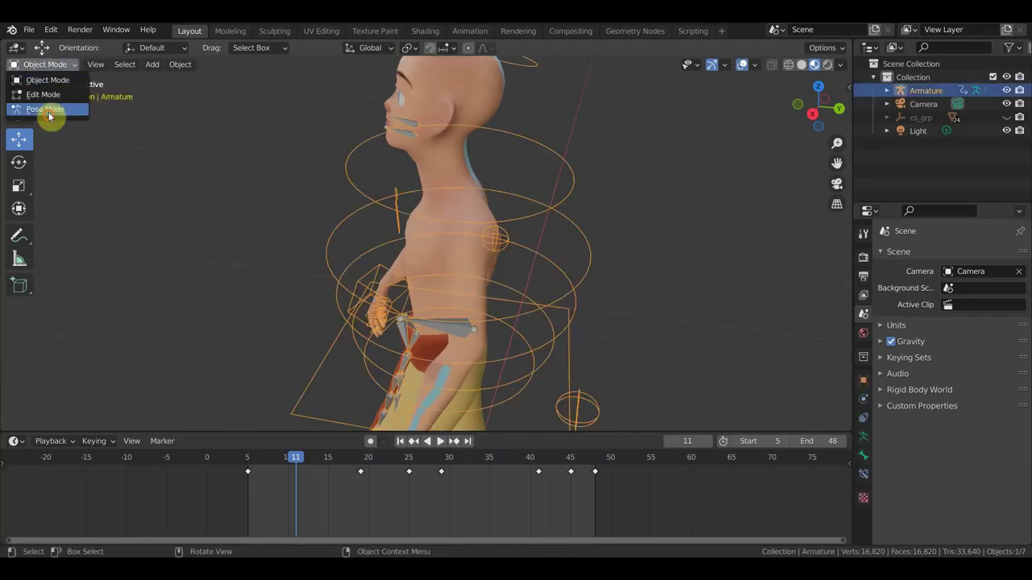
{"action": "left_click", "coordinate": [49, 114]}
{"action": "key", "text": "KP_3"}
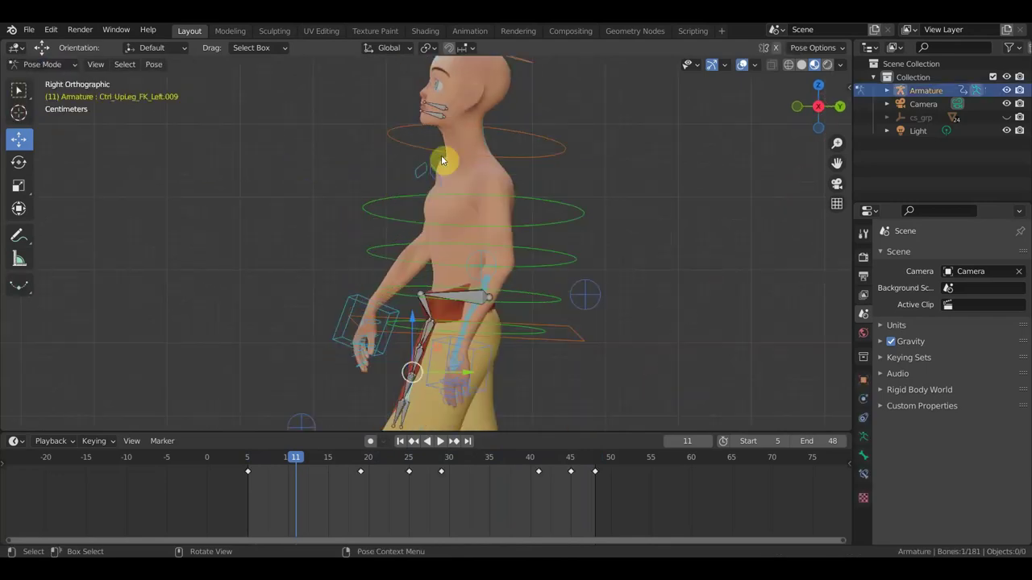
{"action": "scroll", "coordinate": [513, 194], "scroll_direction": "up", "scroll_amount": 1}
{"action": "scroll", "coordinate": [489, 219], "scroll_direction": "up", "scroll_amount": 1}
{"action": "scroll", "coordinate": [489, 151], "scroll_direction": "up", "scroll_amount": 1}
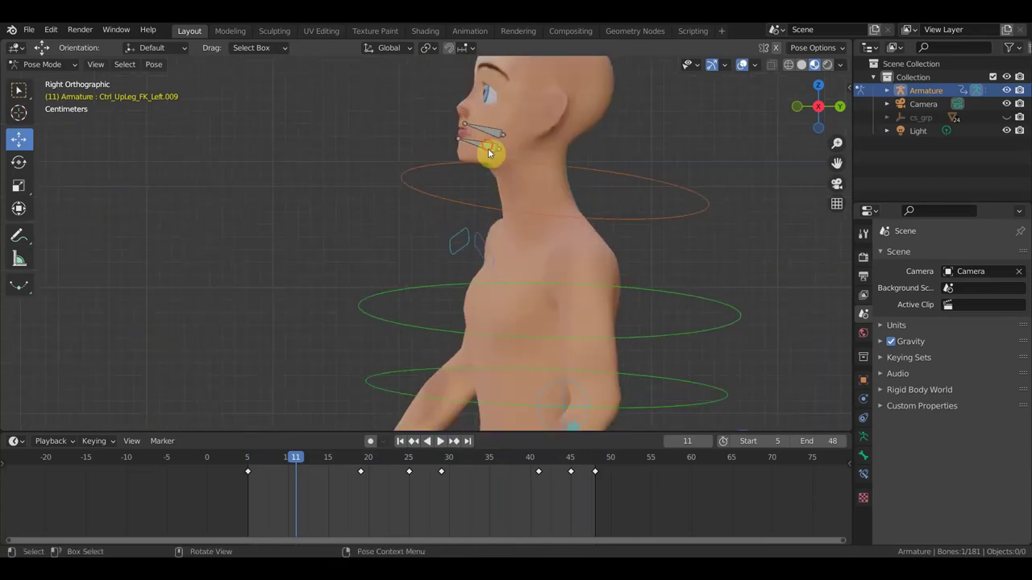
Rotate the Ctrl_Head.001 jaw bone open and shift it into place
{"action": "left_click", "coordinate": [556, 171]}
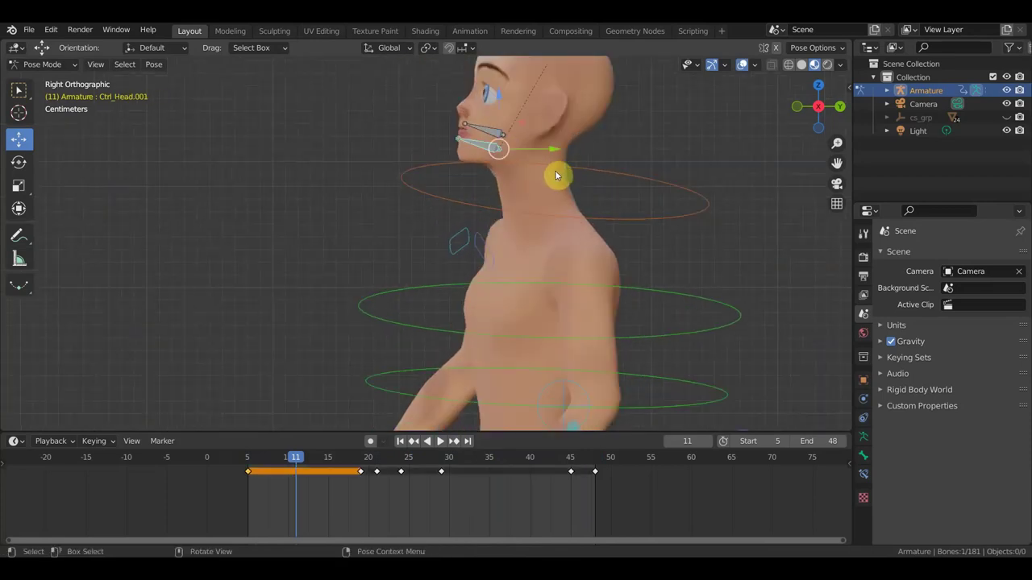
{"action": "key", "text": "r"}
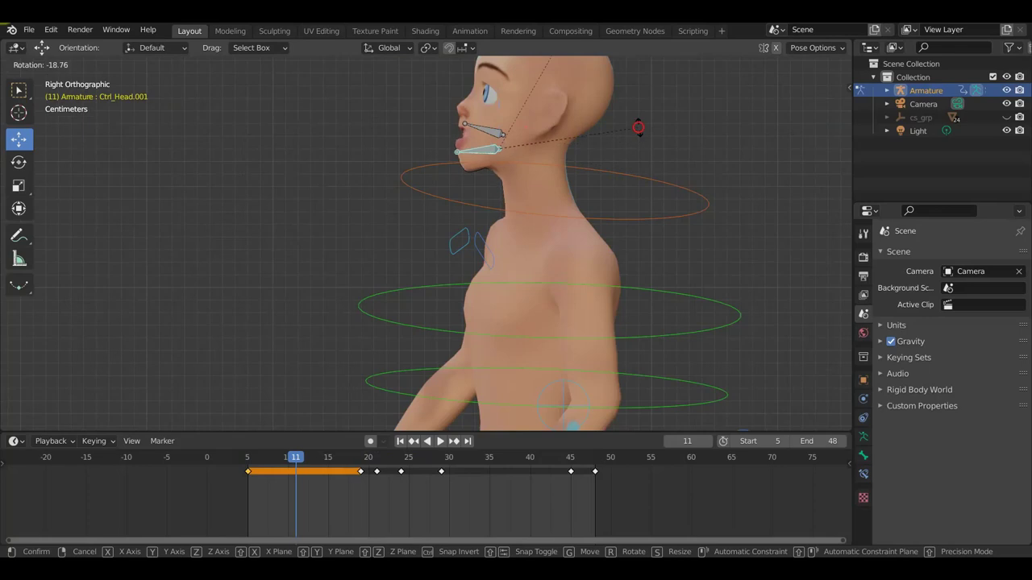
{"action": "left_click", "coordinate": [640, 131]}
{"action": "key", "text": "g"}
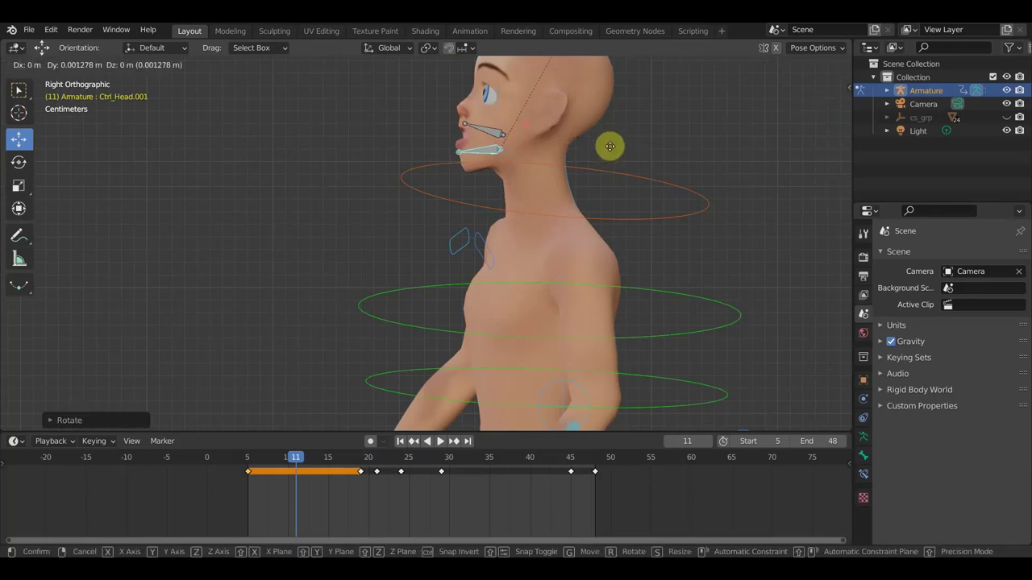
{"action": "left_click", "coordinate": [610, 146]}
Orbit and zoom to check the face, then the torso and legs
{"action": "mouse_move", "coordinate": [604, 156]}
{"action": "middle_mouse_down"}
{"action": "mouse_move", "coordinate": [687, 168]}
{"action": "mouse_move", "coordinate": [592, 152]}
{"action": "mouse_move", "coordinate": [548, 221]}
{"action": "middle_mouse_up"}
{"action": "scroll", "coordinate": [548, 219], "scroll_direction": "up", "scroll_amount": 5}
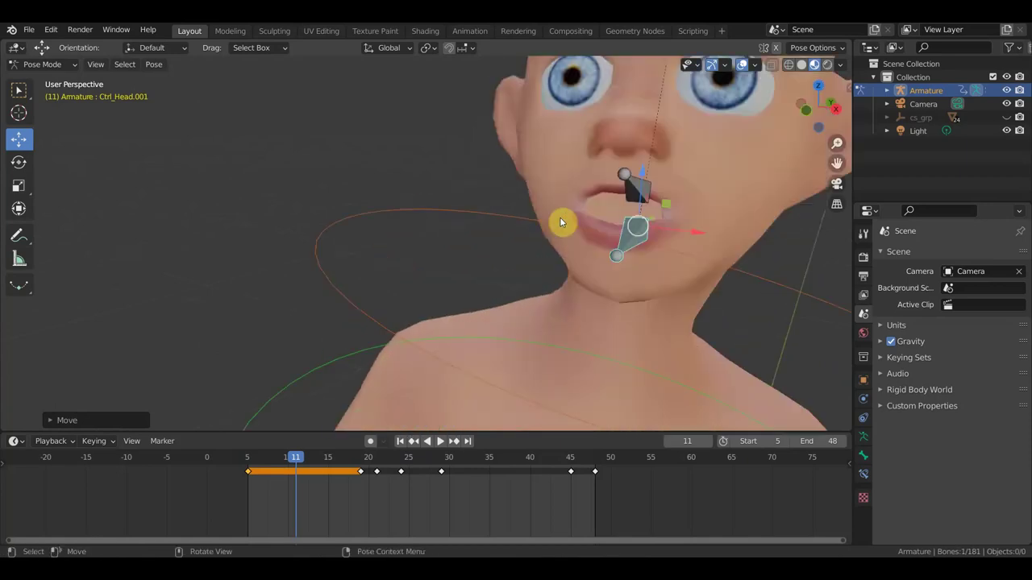
{"action": "scroll", "coordinate": [594, 179], "scroll_direction": "down", "scroll_amount": 5}
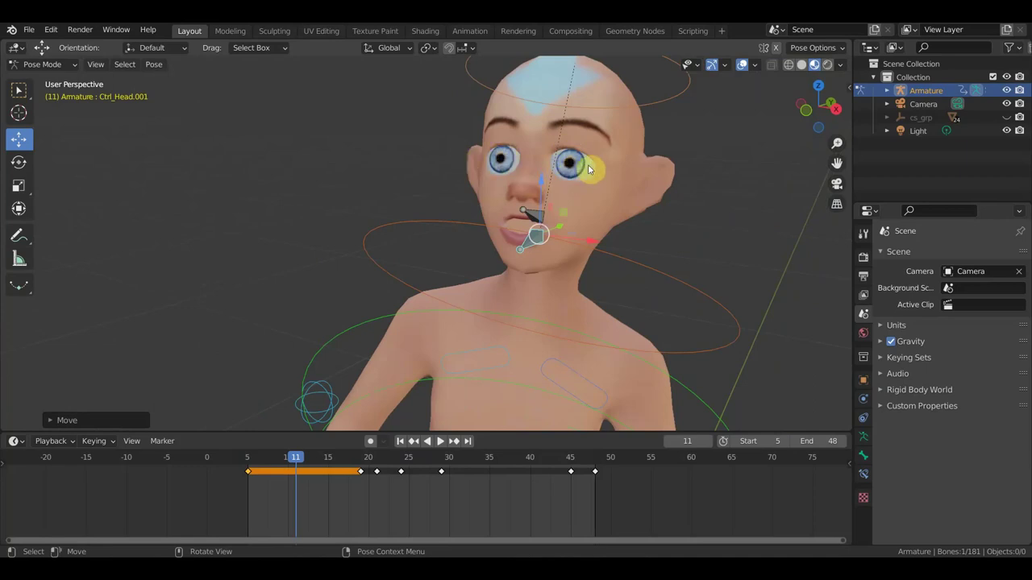
{"action": "key", "text": "KP_1"}
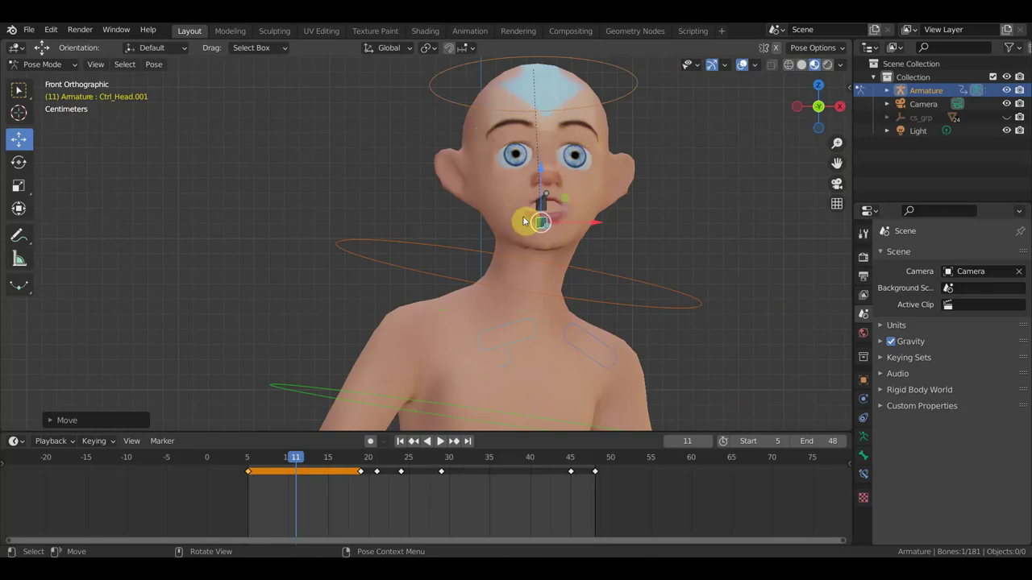
{"action": "scroll", "coordinate": [538, 195], "scroll_direction": "down", "scroll_amount": 2}
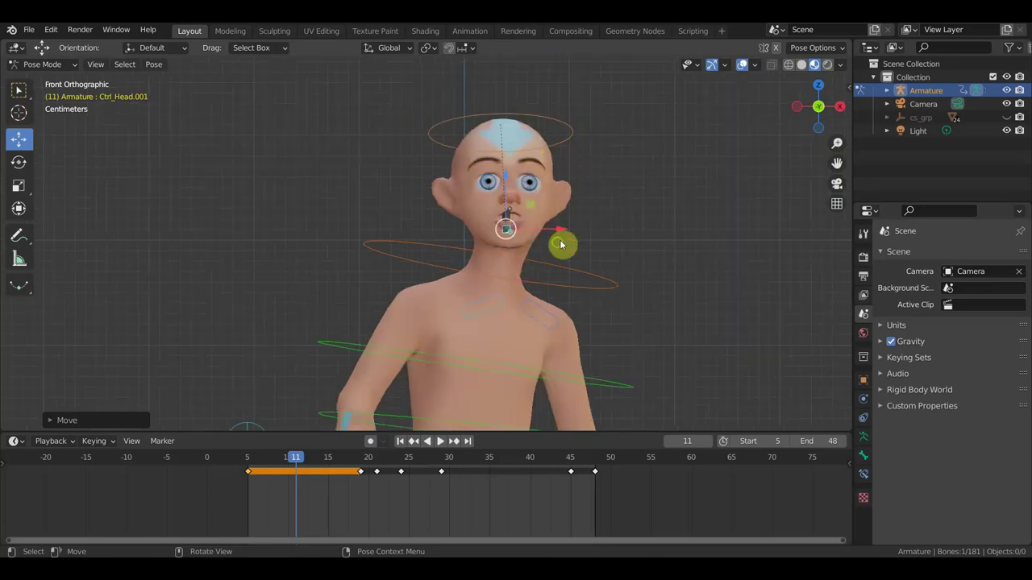
{"action": "middle_click_drag", "start_coordinate": [562, 245], "coordinate": [585, 258]}
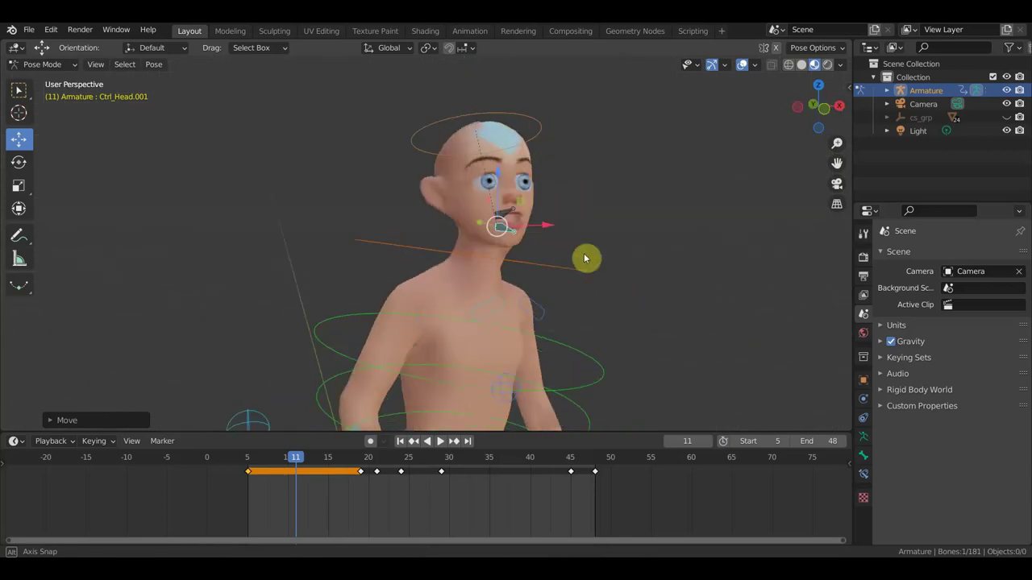
{"action": "scroll", "coordinate": [571, 243], "scroll_direction": "down", "scroll_amount": 2}
{"action": "mouse_move", "coordinate": [563, 280]}
{"action": "middle_mouse_down"}
{"action": "mouse_move", "coordinate": [589, 231]}
{"action": "mouse_move", "coordinate": [483, 261]}
{"action": "middle_mouse_up"}
{"action": "scroll", "coordinate": [596, 161], "scroll_direction": "up", "scroll_amount": 3}
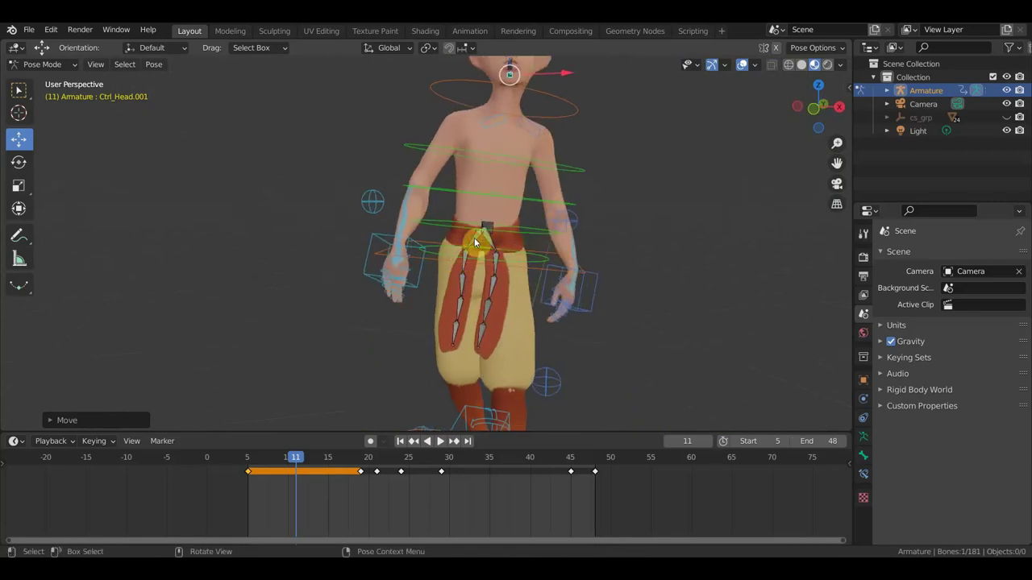
Rotate the Ctrl_UpLeg_FK_Left.005 front belt flap outward, then play the walk animation
{"action": "left_click", "coordinate": [473, 260]}
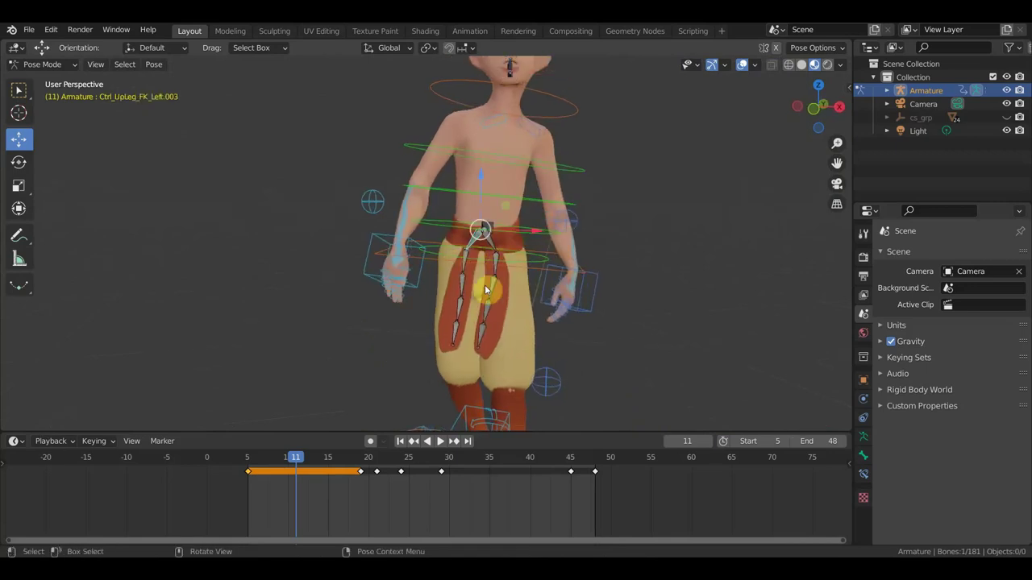
{"action": "middle_click_drag", "start_coordinate": [491, 282], "coordinate": [440, 282]}
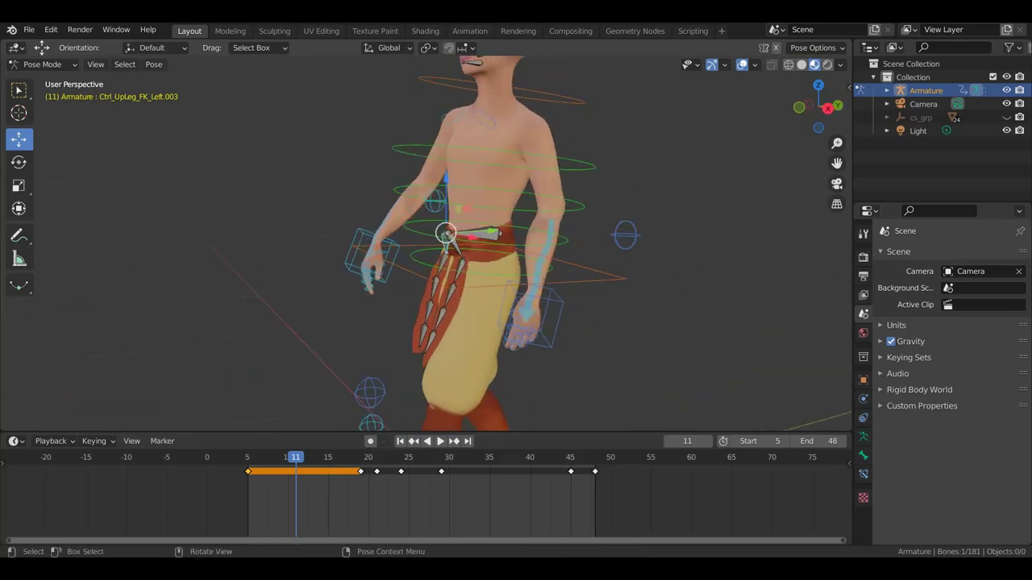
{"action": "left_click", "coordinate": [446, 234]}
{"action": "key", "text": "r"}
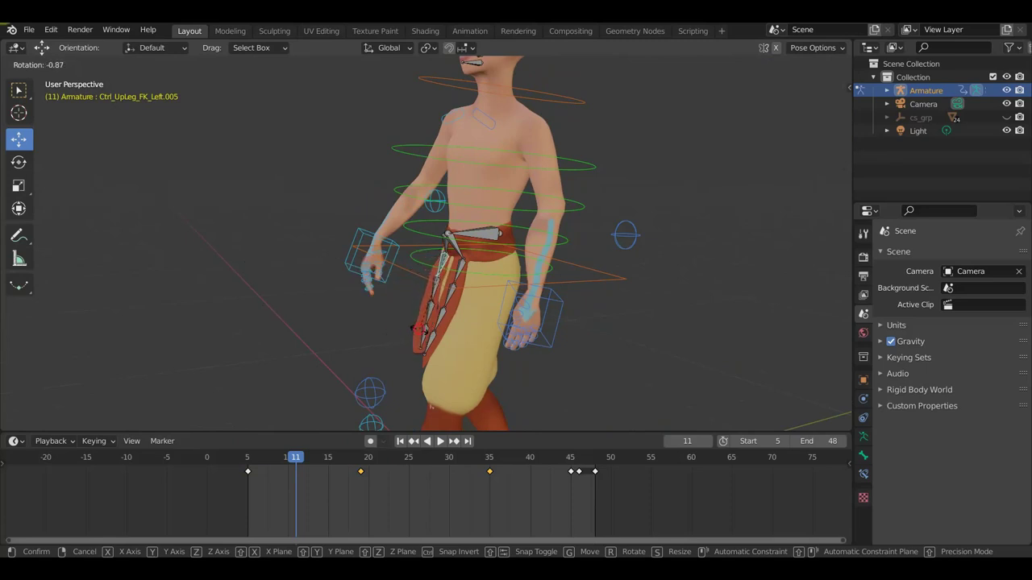
{"action": "left_click", "coordinate": [426, 331]}
{"action": "middle_click_drag", "start_coordinate": [426, 331], "coordinate": [610, 309]}
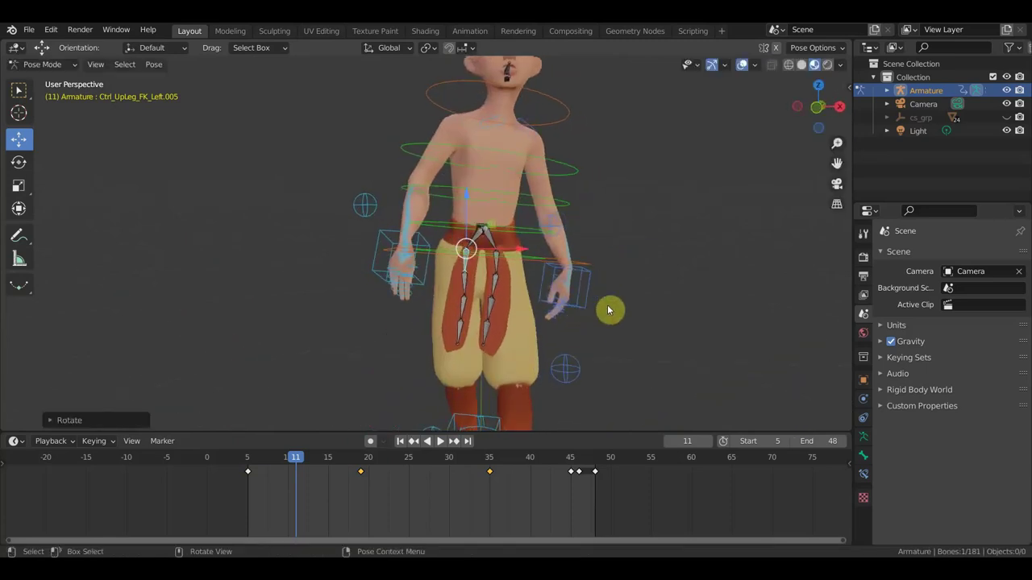
{"action": "key", "text": "space"}
{"action": "scroll", "coordinate": [637, 284], "scroll_direction": "down", "scroll_amount": 3}
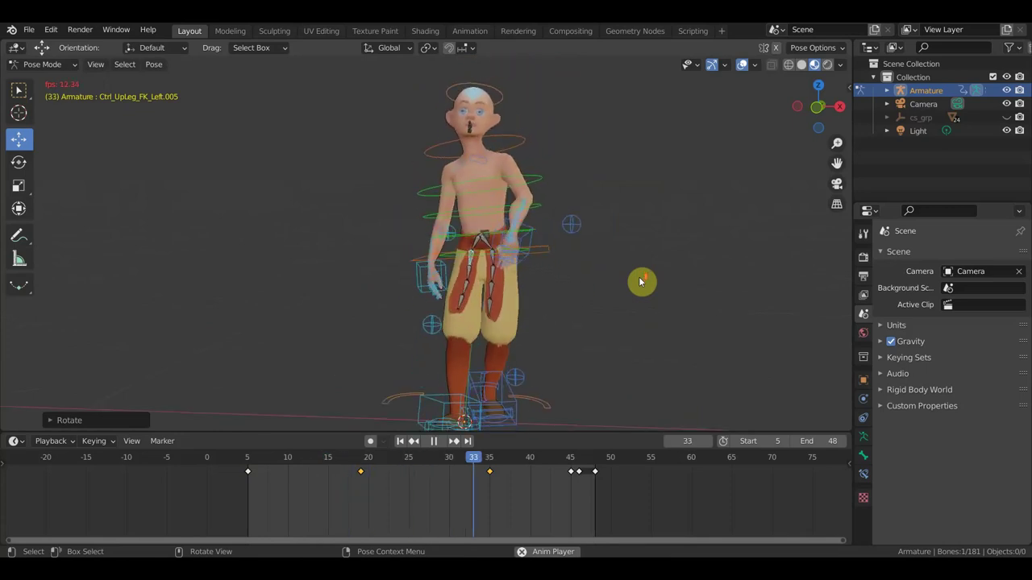
Hide the overlays, watch the walk from front, side and back, and stop at frame 45
{"action": "key", "text": "KP_1"}
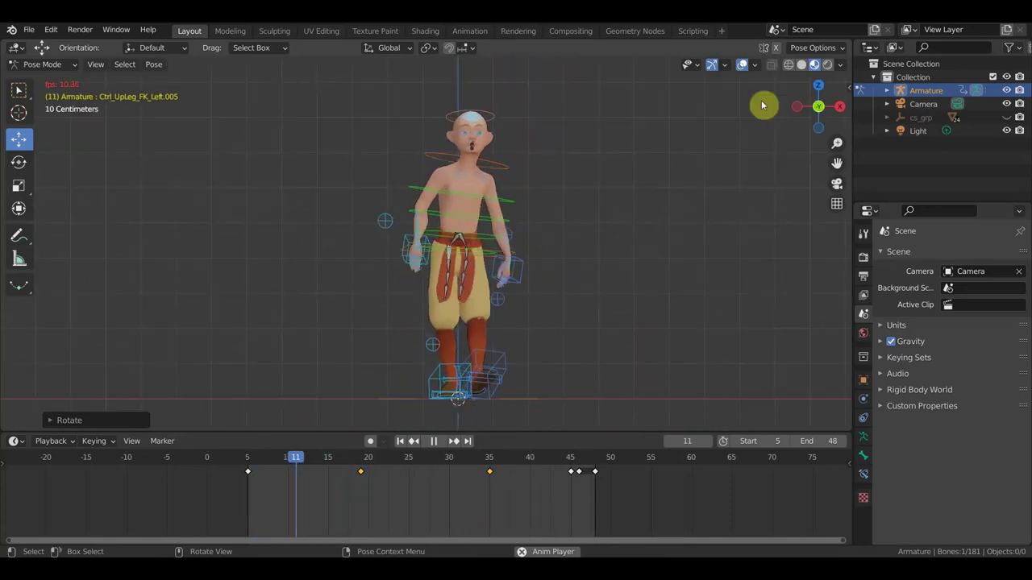
{"action": "left_click", "coordinate": [742, 64]}
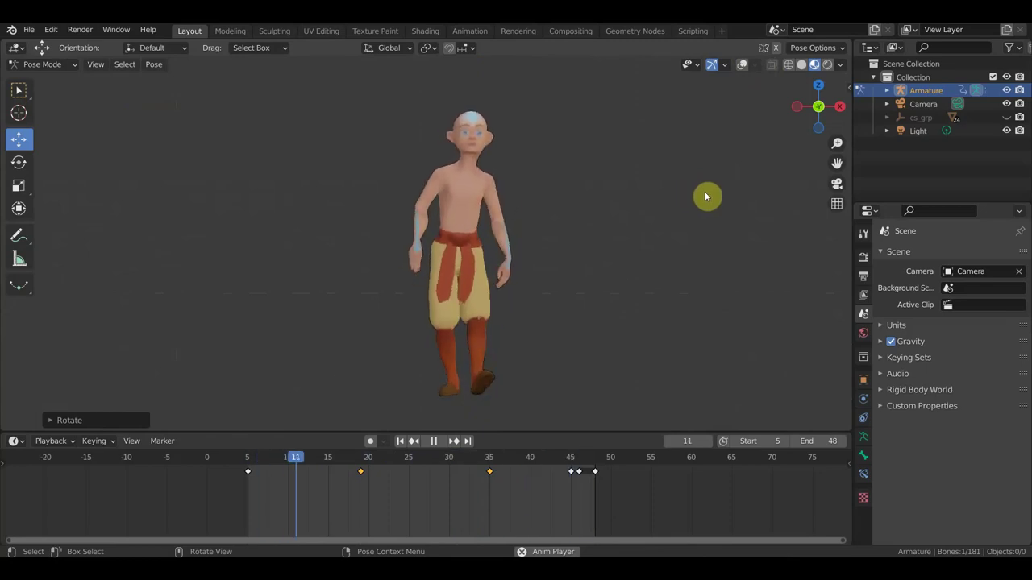
{"action": "mouse_move", "coordinate": [706, 196]}
{"action": "middle_mouse_down"}
{"action": "mouse_move", "coordinate": [766, 258]}
{"action": "mouse_move", "coordinate": [558, 284]}
{"action": "middle_mouse_up"}
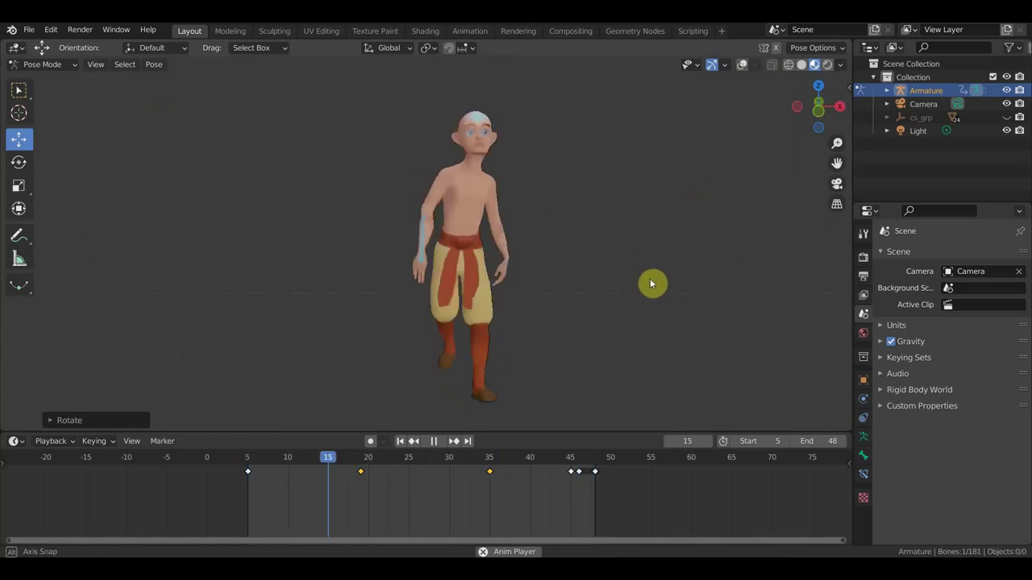
{"action": "middle_click_drag", "start_coordinate": [558, 283], "coordinate": [577, 264]}
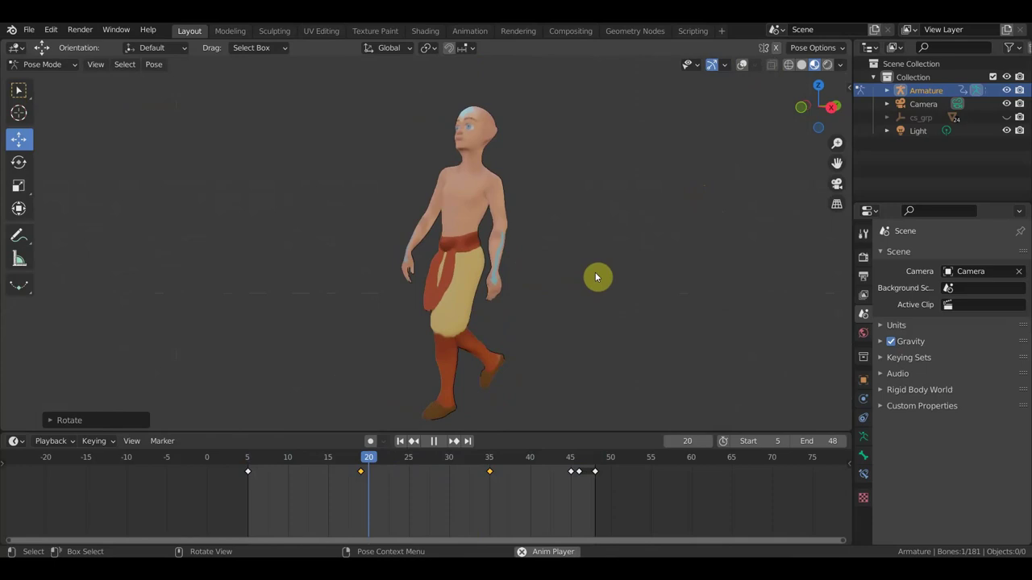
{"action": "mouse_move", "coordinate": [602, 275]}
{"action": "middle_mouse_down"}
{"action": "mouse_move", "coordinate": [338, 297]}
{"action": "mouse_move", "coordinate": [532, 314]}
{"action": "mouse_move", "coordinate": [590, 306]}
{"action": "middle_mouse_up"}
{"action": "key", "text": "KP_1"}
{"action": "key", "text": "space"}
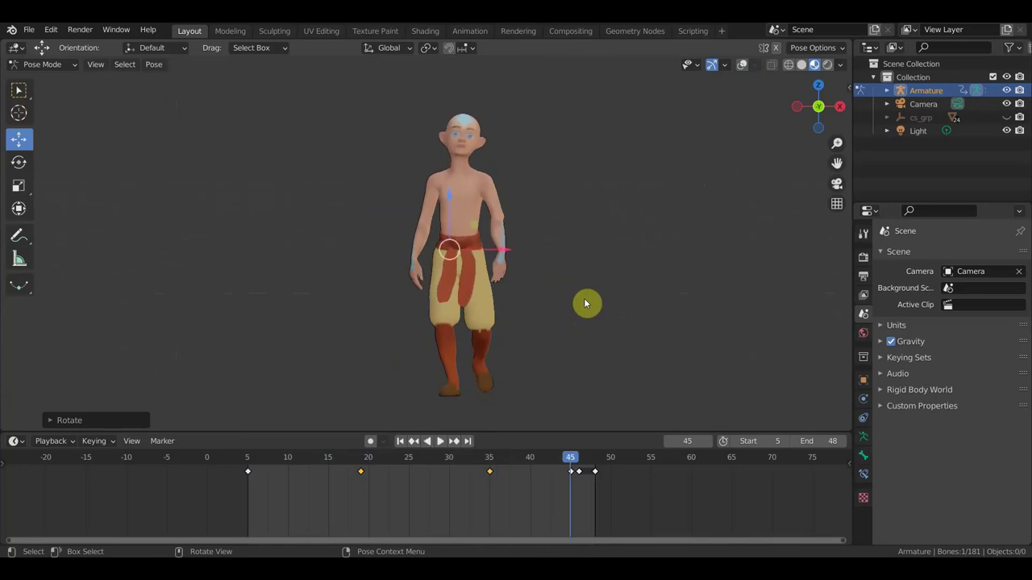
{"action": "left_click", "coordinate": [29, 29]}
{"action": "mouse_move", "coordinate": [61, 71]}
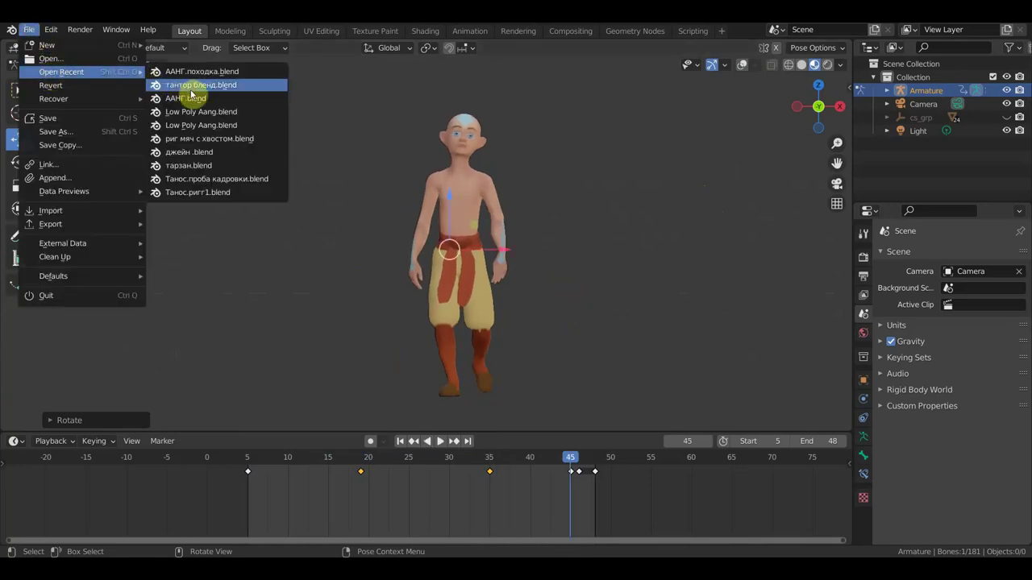
Open ААНГ.blend, discarding changes to the walk file
{"action": "left_click", "coordinate": [76, 63]}
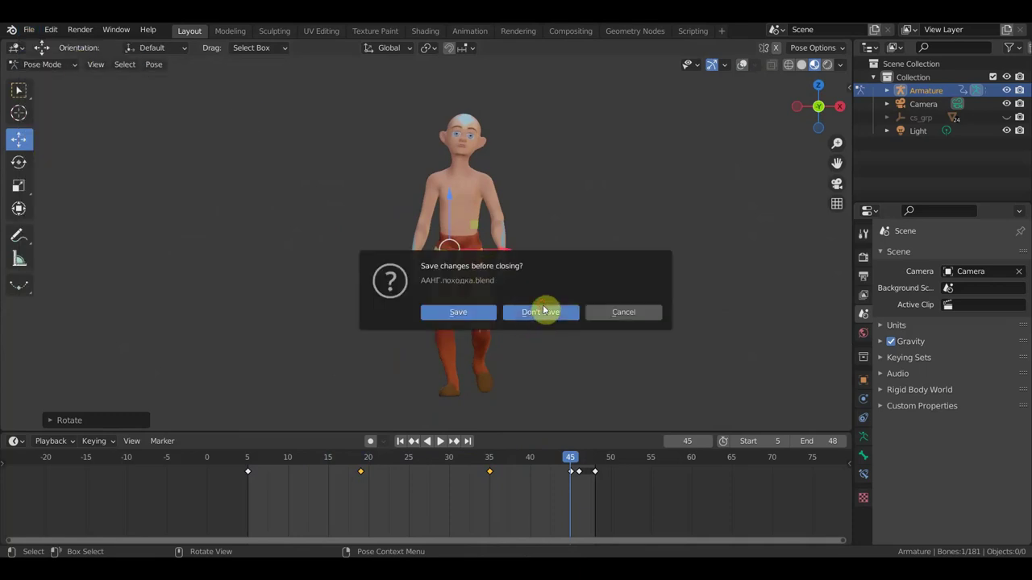
{"action": "left_click", "coordinate": [543, 311]}
{"action": "double_click", "coordinate": [568, 202]}
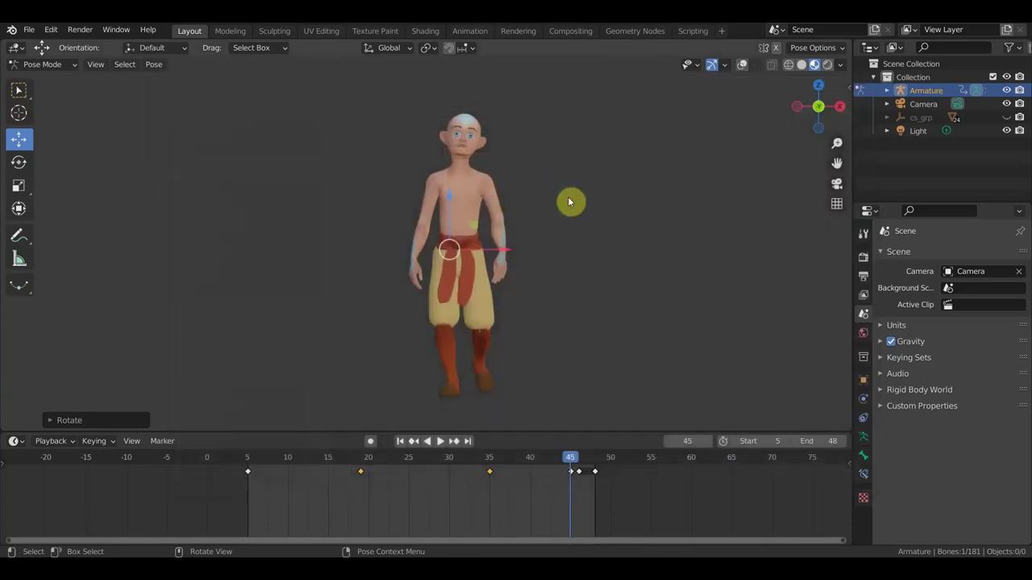
Relink the model's missing textures from the Texturs folder with Find Missing Files
{"action": "left_click", "coordinate": [32, 30]}
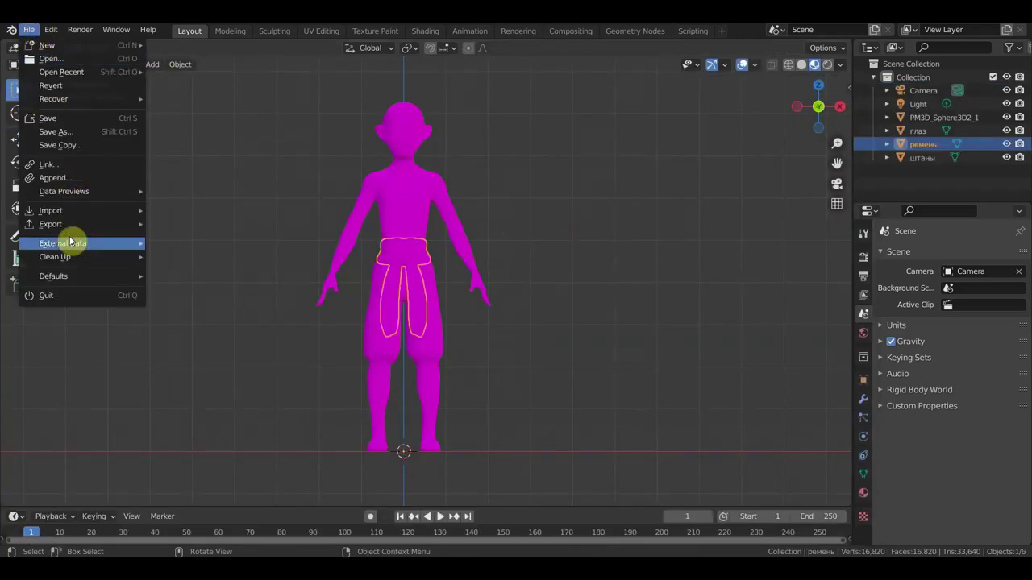
{"action": "mouse_move", "coordinate": [63, 242]}
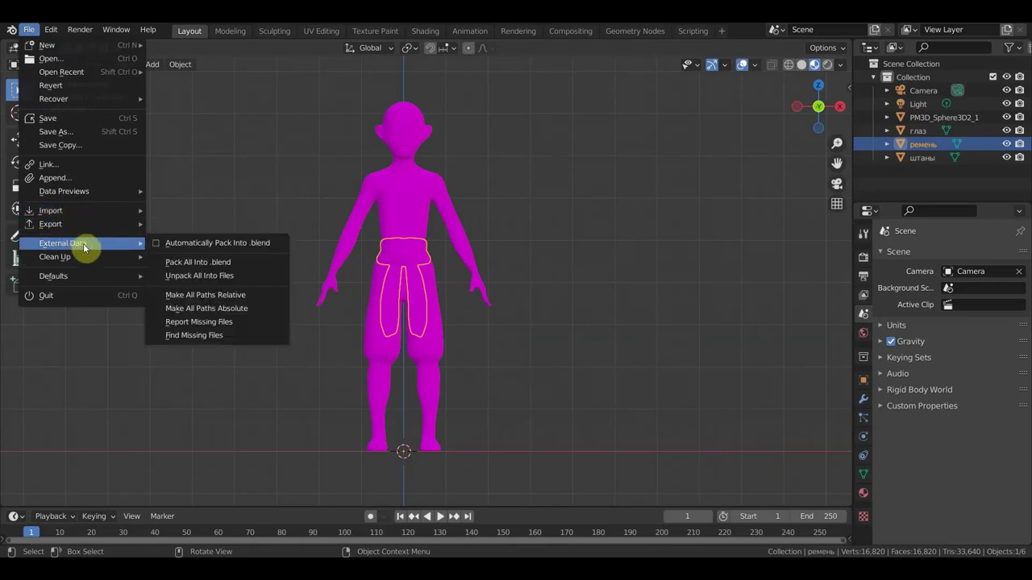
{"action": "left_click", "coordinate": [181, 335]}
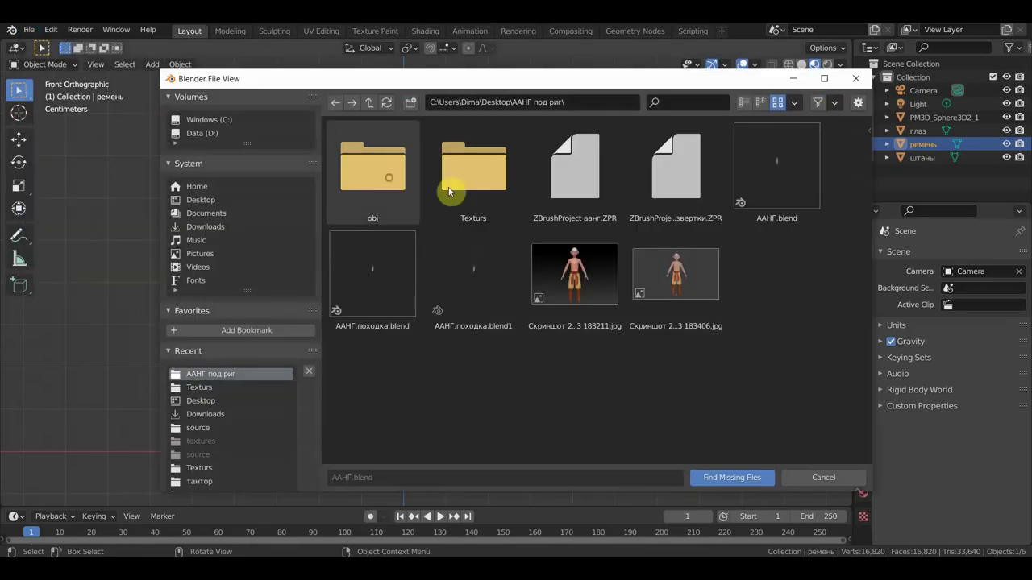
{"action": "double_click", "coordinate": [455, 157]}
{"action": "left_click", "coordinate": [732, 478]}
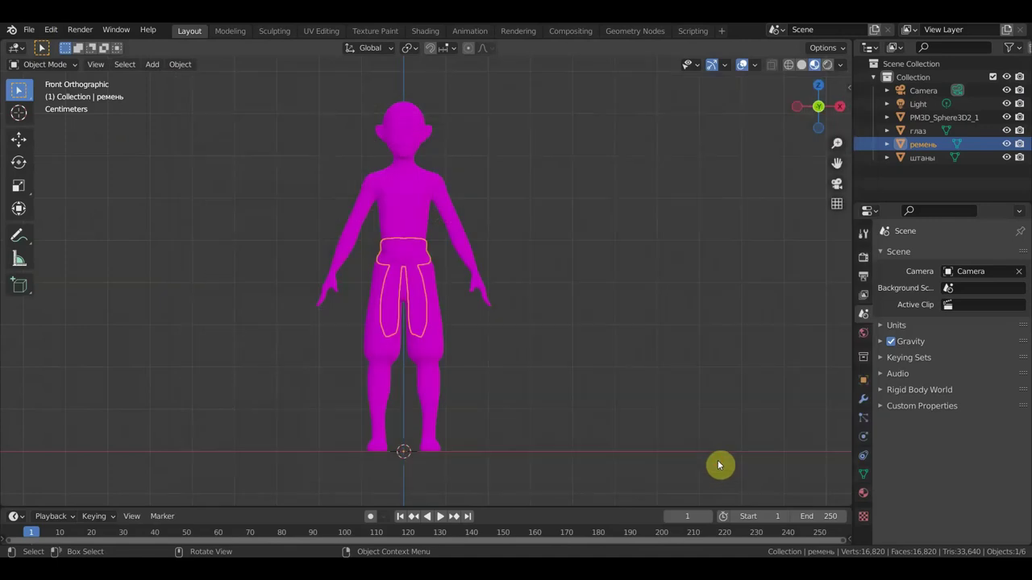
{"action": "scroll", "coordinate": [583, 297], "scroll_direction": "up", "scroll_amount": 2}
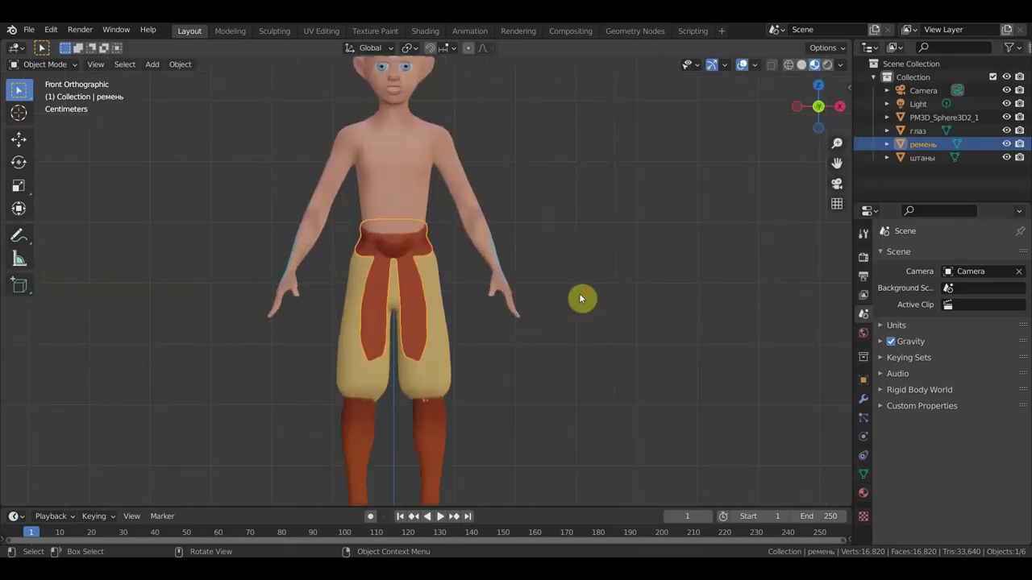
With the Move tool, shift the pants right, belt left and eyes right, away from the body
{"action": "scroll", "coordinate": [638, 292], "scroll_direction": "down", "scroll_amount": 2}
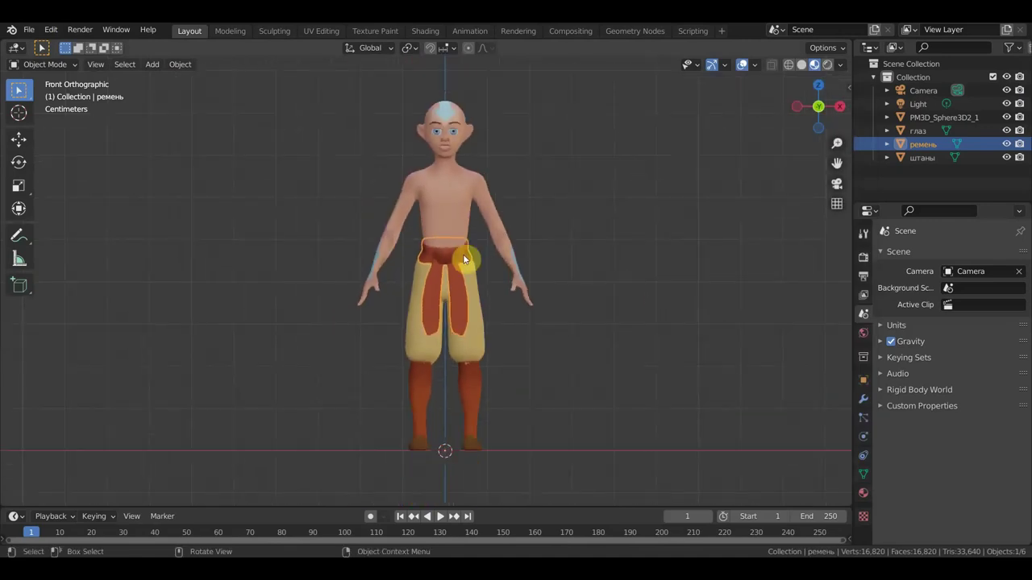
{"action": "left_click", "coordinate": [482, 323]}
{"action": "left_click", "coordinate": [18, 139]}
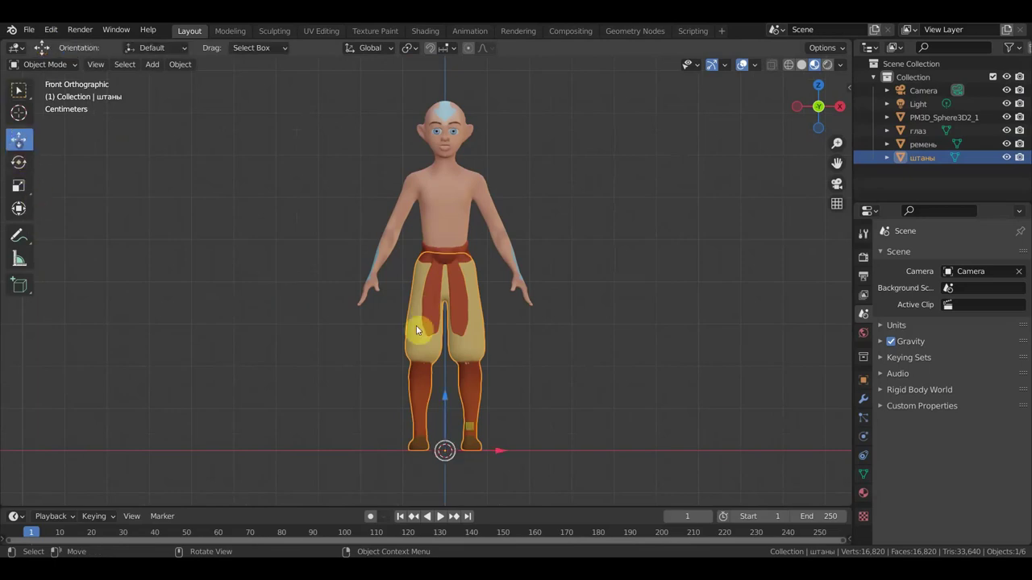
{"action": "left_click_drag", "start_coordinate": [497, 454], "coordinate": [677, 461]}
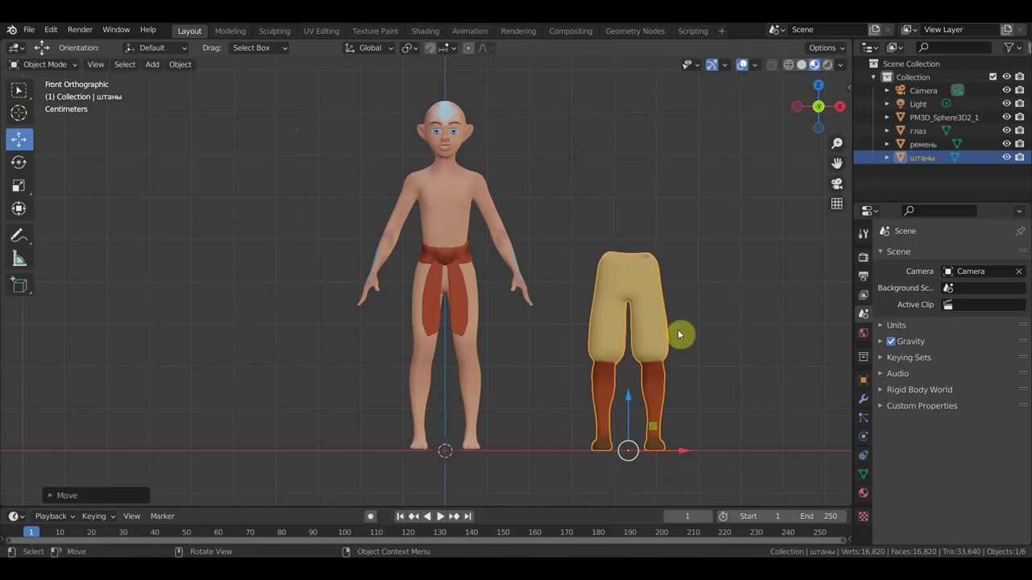
{"action": "left_click", "coordinate": [456, 269]}
{"action": "left_click_drag", "start_coordinate": [507, 454], "coordinate": [322, 451]}
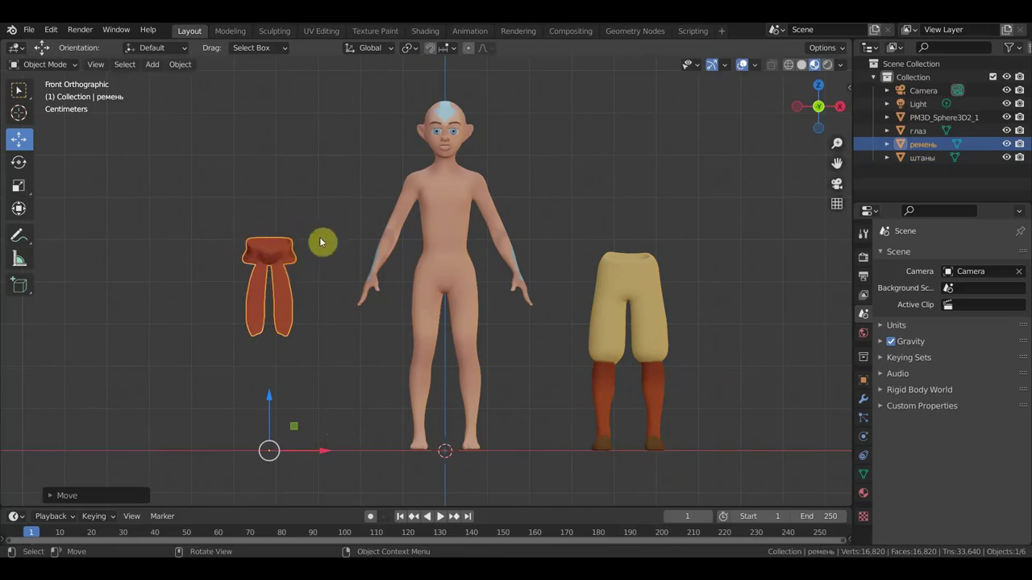
{"action": "left_click", "coordinate": [452, 136]}
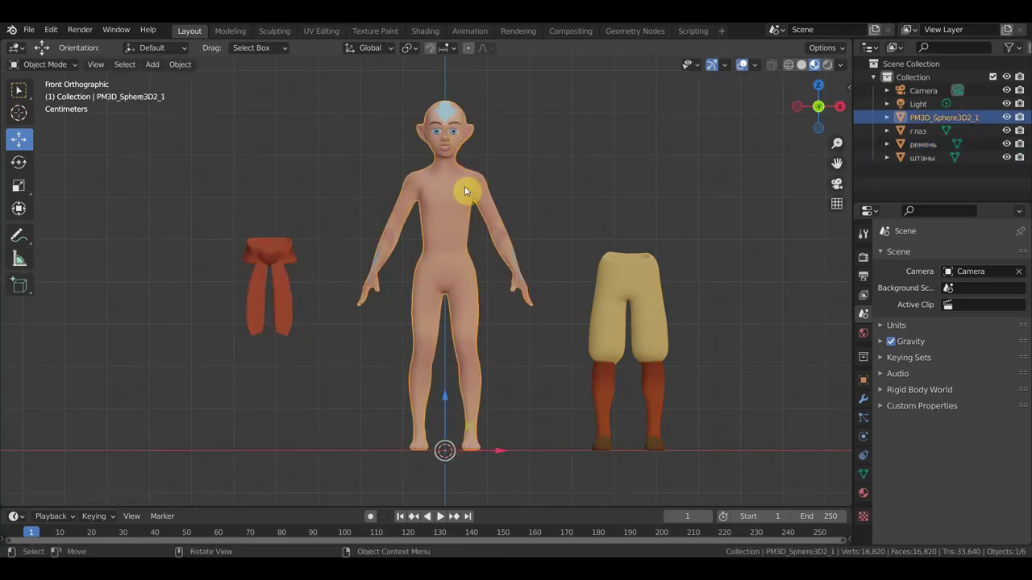
{"action": "left_click", "coordinate": [456, 137]}
{"action": "left_click_drag", "start_coordinate": [500, 451], "coordinate": [686, 486]}
{"action": "mouse_move", "coordinate": [737, 368]}
{"action": "middle_mouse_down"}
{"action": "mouse_move", "coordinate": [502, 390]}
{"action": "mouse_move", "coordinate": [306, 387]}
{"action": "mouse_move", "coordinate": [618, 393]}
{"action": "middle_mouse_up"}
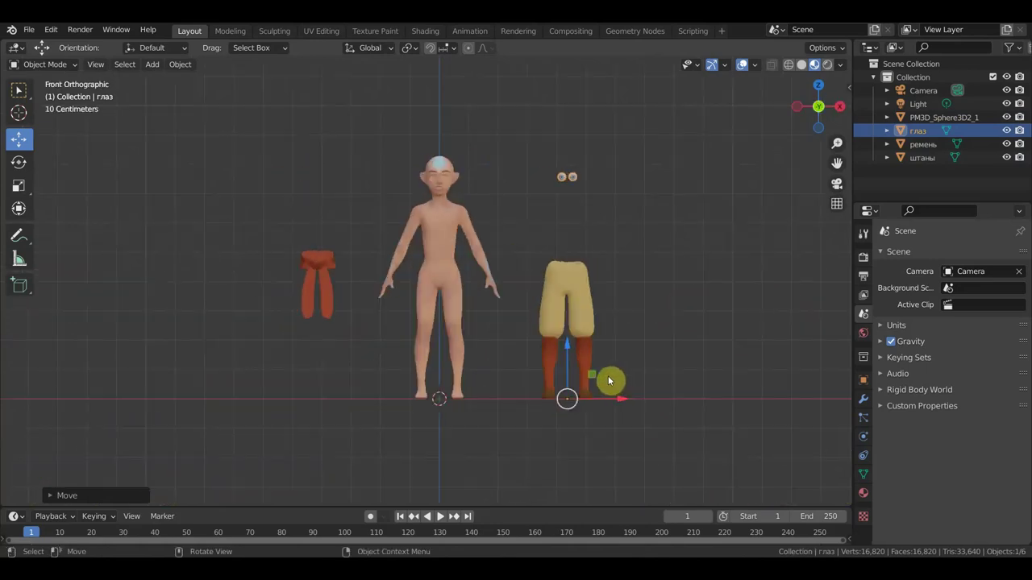
{"action": "scroll", "coordinate": [609, 380], "scroll_direction": "up", "scroll_amount": 2}
{"action": "scroll", "coordinate": [466, 232], "scroll_direction": "up", "scroll_amount": 1}
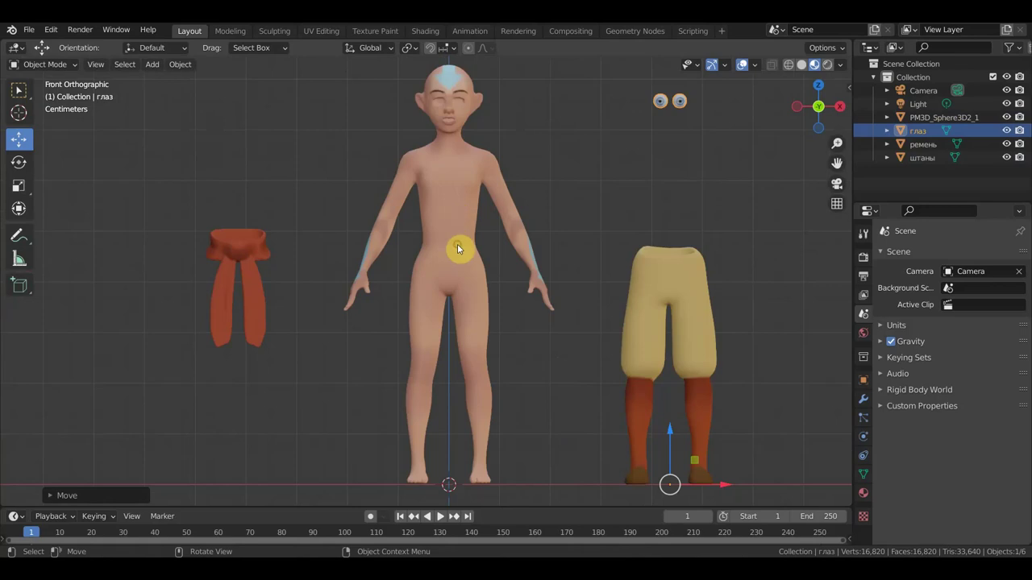
{"action": "left_click", "coordinate": [458, 245]}
{"action": "left_click", "coordinate": [234, 254]}
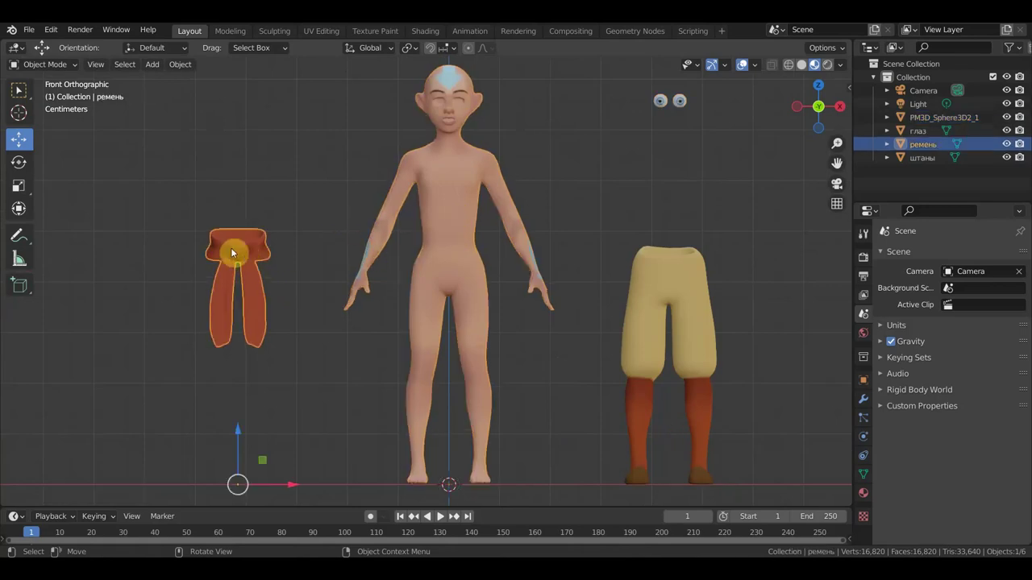
{"action": "left_click", "coordinate": [693, 372]}
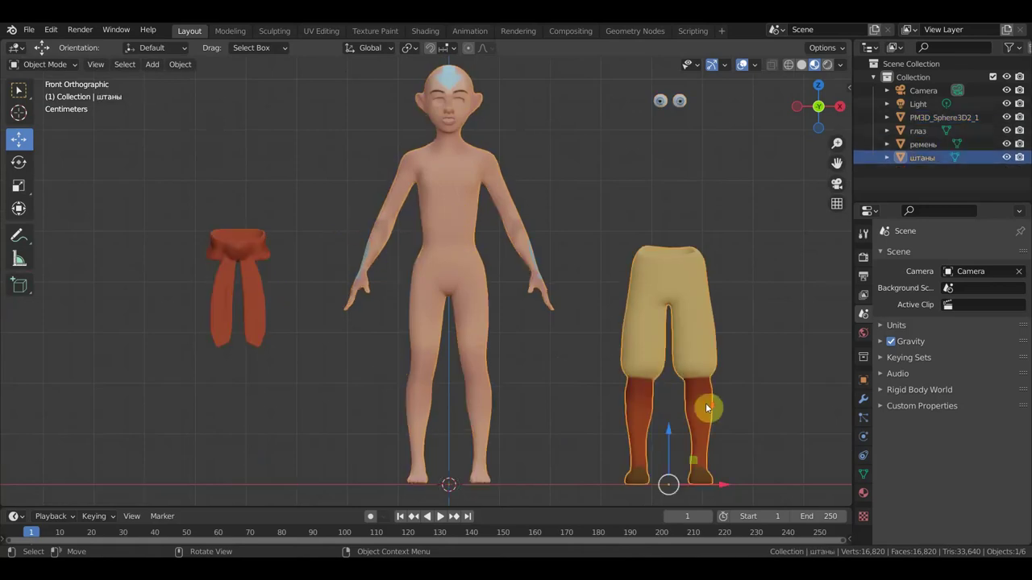
{"action": "scroll", "coordinate": [693, 395], "scroll_direction": "down", "scroll_amount": 2}
{"action": "mouse_move", "coordinate": [599, 422]}
{"action": "middle_mouse_down"}
{"action": "mouse_move", "coordinate": [500, 415]}
{"action": "mouse_move", "coordinate": [609, 460]}
{"action": "middle_mouse_up"}
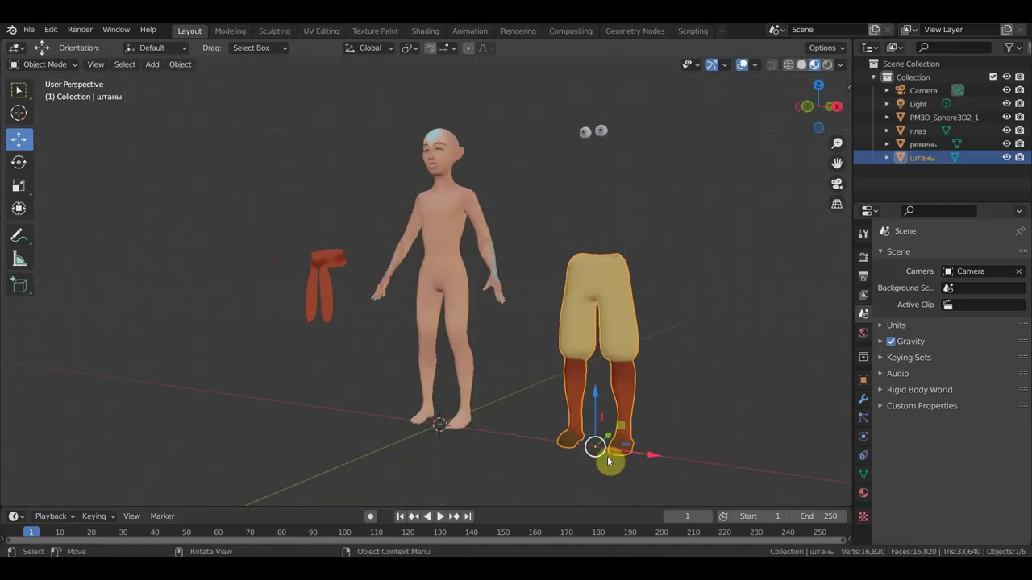
{"action": "left_click", "coordinate": [606, 139]}
{"action": "mouse_move", "coordinate": [583, 202]}
{"action": "middle_mouse_down"}
{"action": "mouse_move", "coordinate": [618, 202]}
{"action": "mouse_move", "coordinate": [607, 204]}
{"action": "middle_mouse_up"}
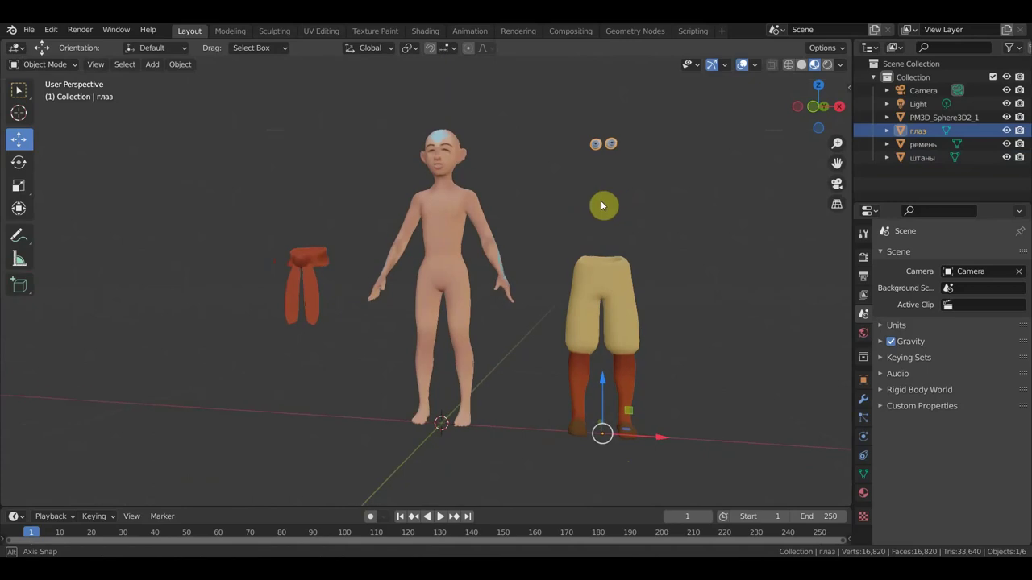
{"action": "middle_click_drag", "start_coordinate": [702, 165], "coordinate": [528, 287], "text": "shift"}
{"action": "scroll", "coordinate": [529, 287], "scroll_direction": "up", "scroll_amount": 5}
{"action": "scroll", "coordinate": [516, 289], "scroll_direction": "up", "scroll_amount": 3}
{"action": "scroll", "coordinate": [500, 294], "scroll_direction": "up", "scroll_amount": 3}
{"action": "scroll", "coordinate": [483, 305], "scroll_direction": "up", "scroll_amount": 2}
{"action": "middle_click_drag", "start_coordinate": [497, 305], "coordinate": [512, 298]}
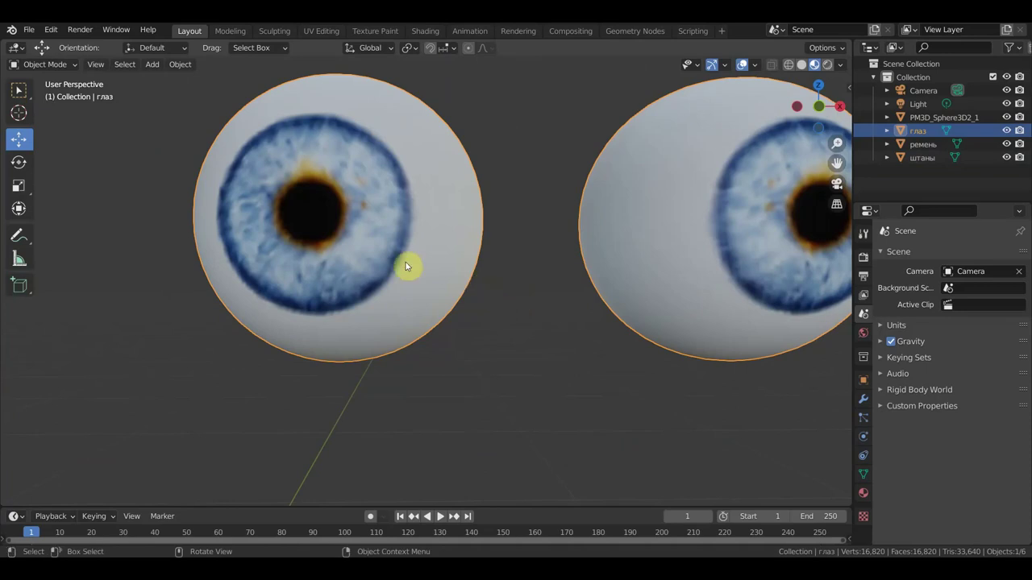
{"action": "scroll", "coordinate": [346, 265], "scroll_direction": "down", "scroll_amount": 4}
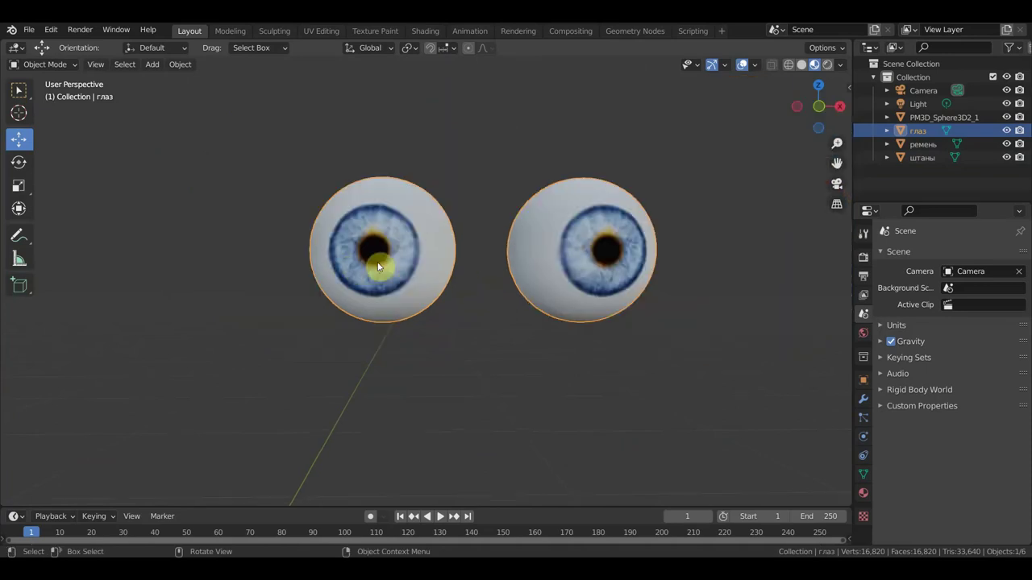
{"action": "key", "text": "KP_1"}
{"action": "scroll", "coordinate": [417, 286], "scroll_direction": "up", "scroll_amount": 3}
{"action": "scroll", "coordinate": [417, 285], "scroll_direction": "up", "scroll_amount": 3}
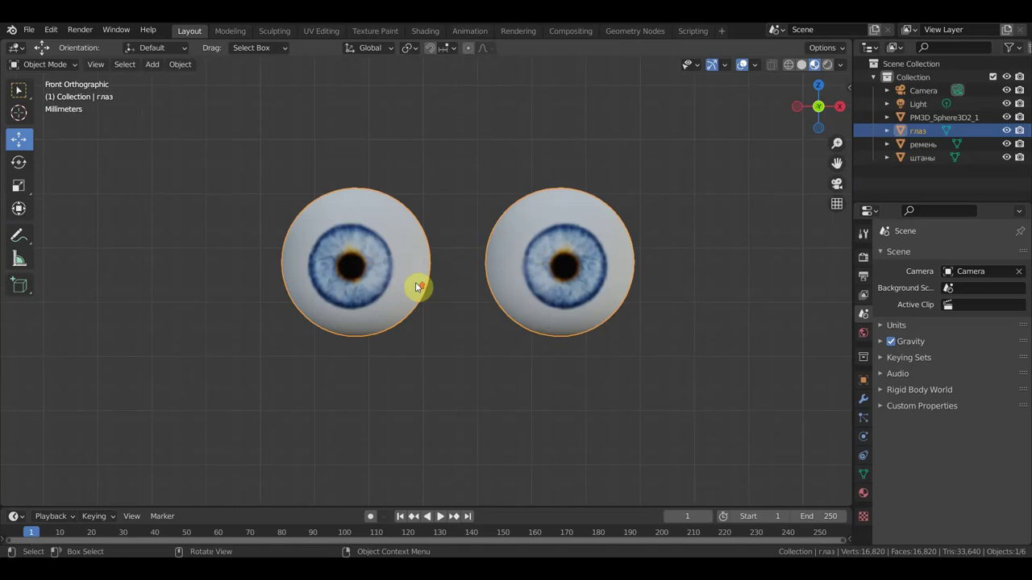
{"action": "scroll", "coordinate": [415, 286], "scroll_direction": "up", "scroll_amount": 4}
{"action": "scroll", "coordinate": [439, 287], "scroll_direction": "down", "scroll_amount": 2}
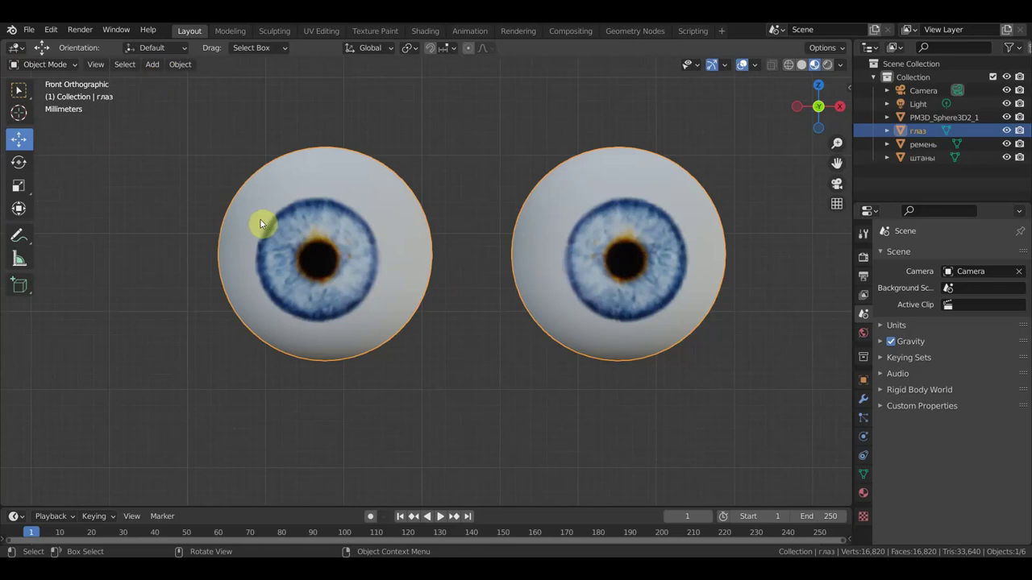
{"action": "scroll", "coordinate": [363, 266], "scroll_direction": "down", "scroll_amount": 7}
{"action": "scroll", "coordinate": [362, 267], "scroll_direction": "down", "scroll_amount": 3}
{"action": "scroll", "coordinate": [327, 250], "scroll_direction": "down", "scroll_amount": 6}
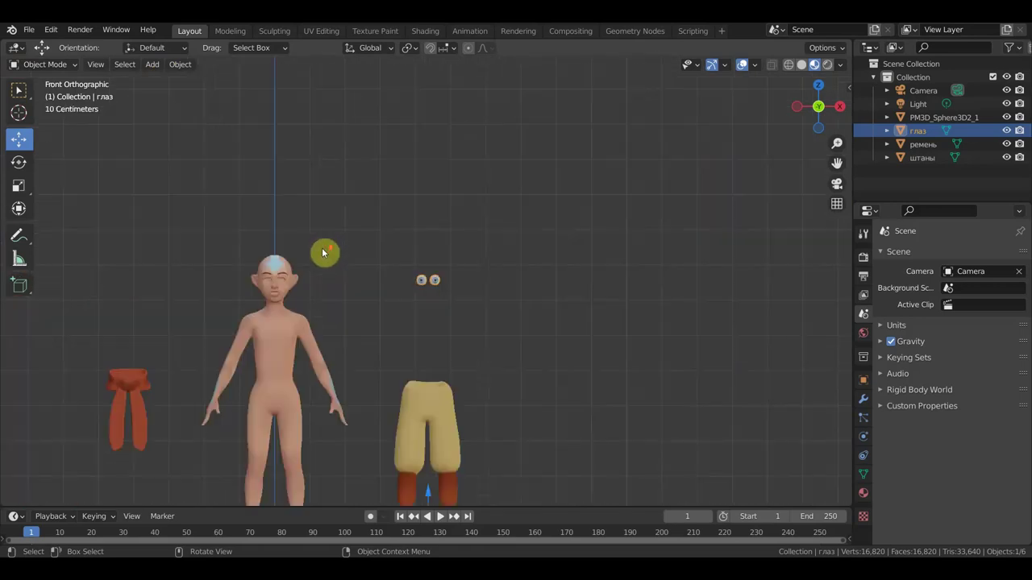
{"action": "scroll", "coordinate": [330, 258], "scroll_direction": "down", "scroll_amount": 3}
{"action": "mouse_move", "coordinate": [435, 254]}
{"action": "middle_mouse_down", "text": "shift"}
{"action": "mouse_move", "coordinate": [470, 187]}
{"action": "mouse_move", "coordinate": [501, 233]}
{"action": "middle_mouse_up", "text": "shift"}
Orbit into a perspective view of the scene and select the detached belt
{"action": "scroll", "coordinate": [474, 189], "scroll_direction": "up", "scroll_amount": 3}
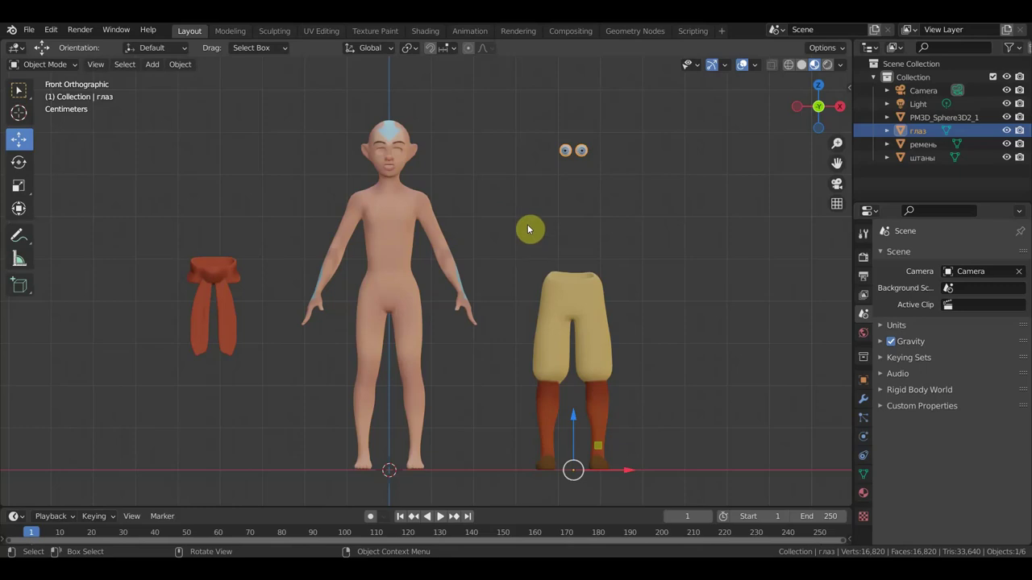
{"action": "mouse_move", "coordinate": [543, 202]}
{"action": "middle_mouse_down"}
{"action": "mouse_move", "coordinate": [570, 204]}
{"action": "mouse_move", "coordinate": [335, 311]}
{"action": "mouse_move", "coordinate": [292, 312]}
{"action": "middle_mouse_up"}
{"action": "left_click", "coordinate": [177, 312]}
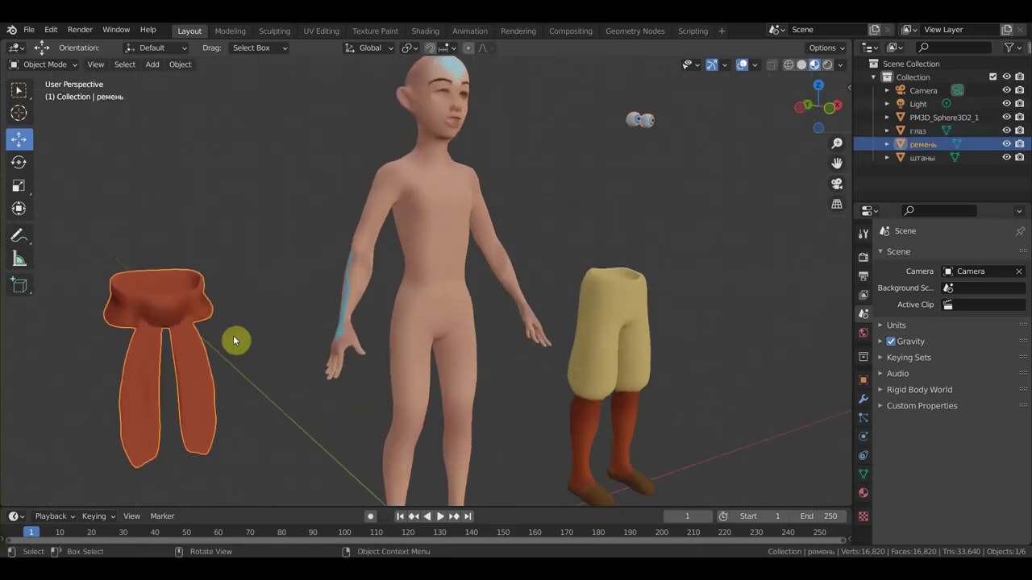
{"action": "scroll", "coordinate": [202, 332], "scroll_direction": "down", "scroll_amount": 1}
{"action": "scroll", "coordinate": [172, 327], "scroll_direction": "down", "scroll_amount": 2}
{"action": "scroll", "coordinate": [178, 328], "scroll_direction": "down", "scroll_amount": 3}
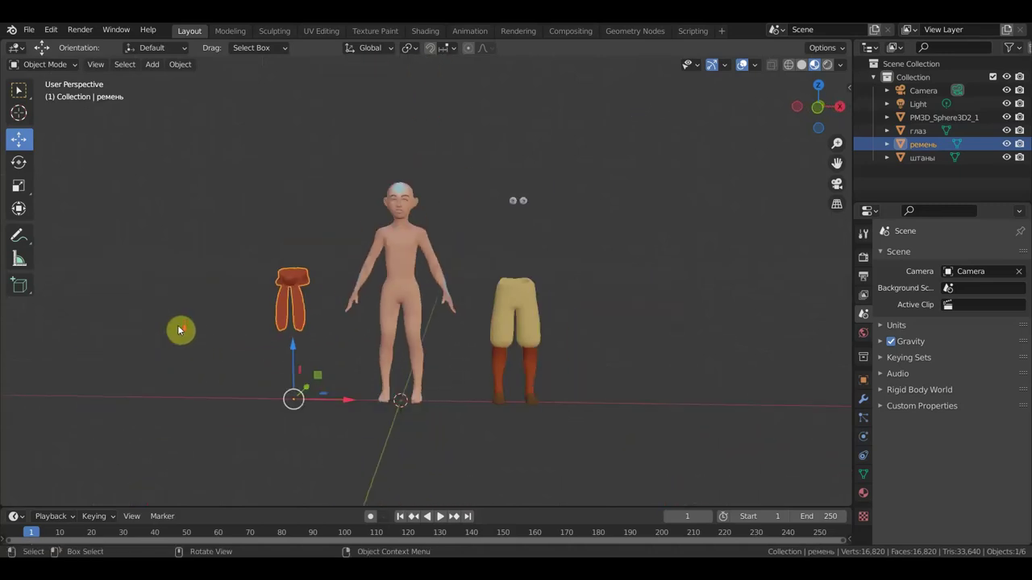
{"action": "mouse_move", "coordinate": [223, 324]}
{"action": "middle_mouse_down"}
{"action": "mouse_move", "coordinate": [289, 322]}
{"action": "mouse_move", "coordinate": [278, 323]}
{"action": "middle_mouse_up"}
Keep the current interaction mode and switch the toolbar to the Select Box tool
{"action": "left_click", "coordinate": [44, 64]}
{"action": "left_click", "coordinate": [46, 74]}
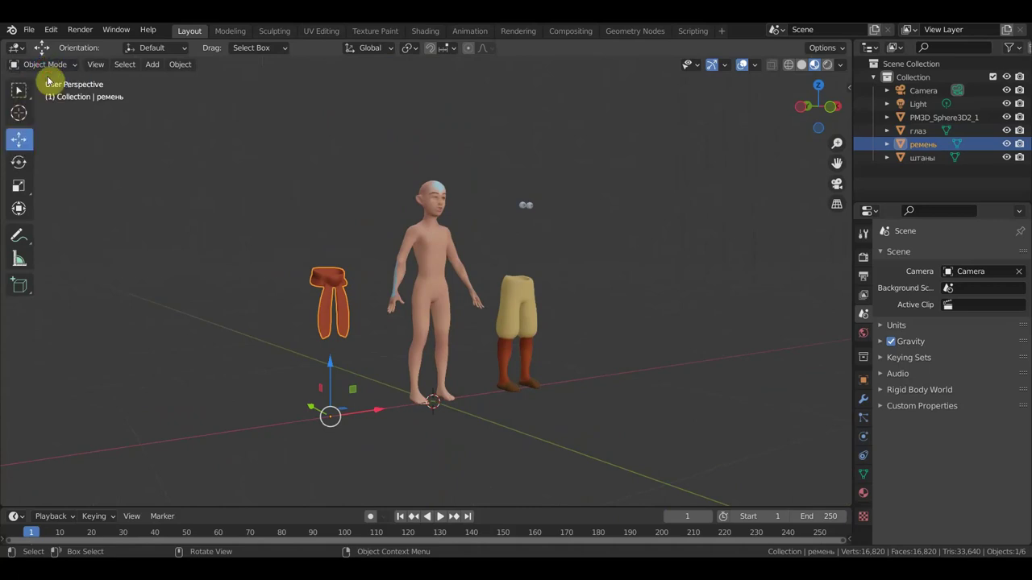
{"action": "middle_click_drag", "start_coordinate": [553, 247], "coordinate": [478, 254]}
{"action": "left_click", "coordinate": [20, 90]}
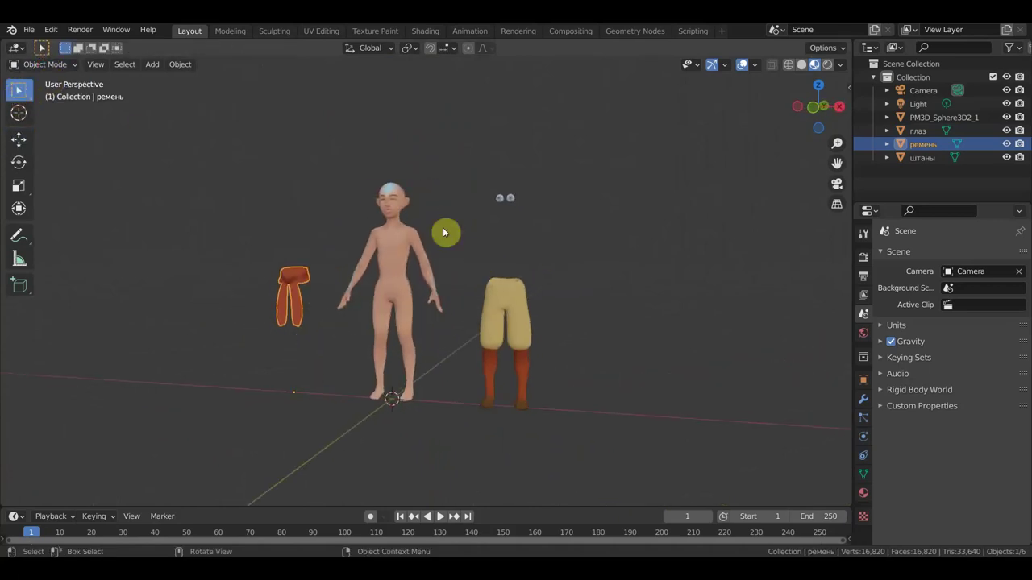